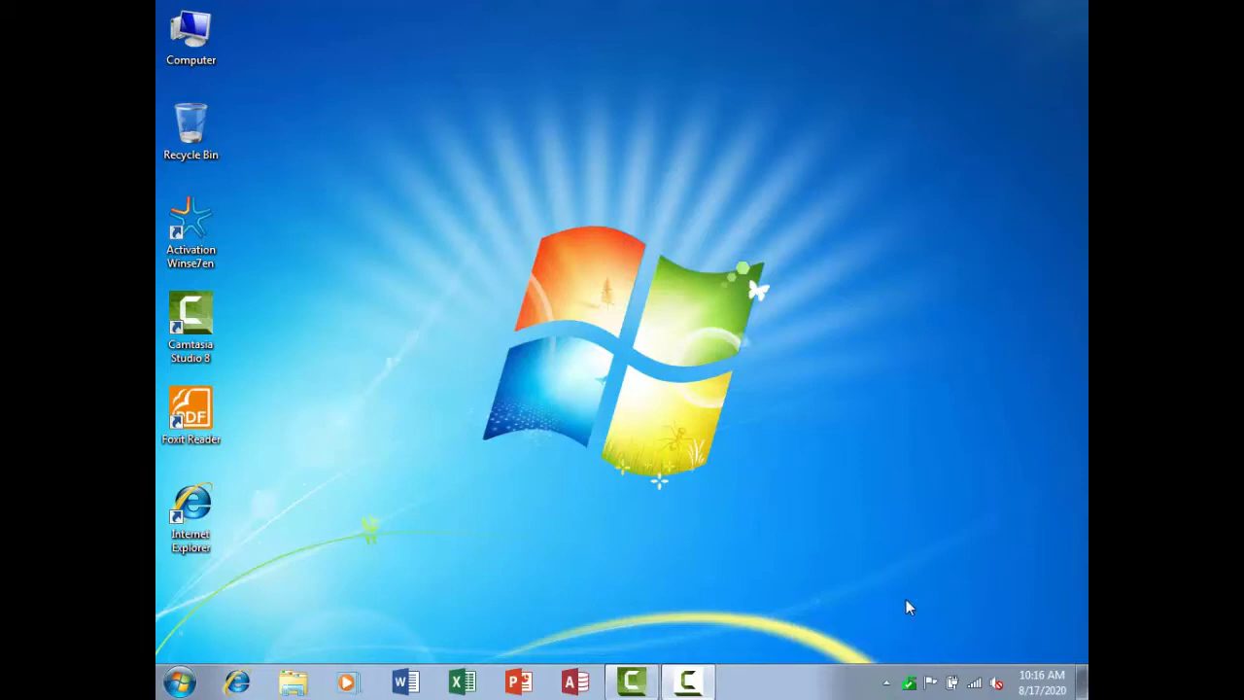
right_click(597, 206)
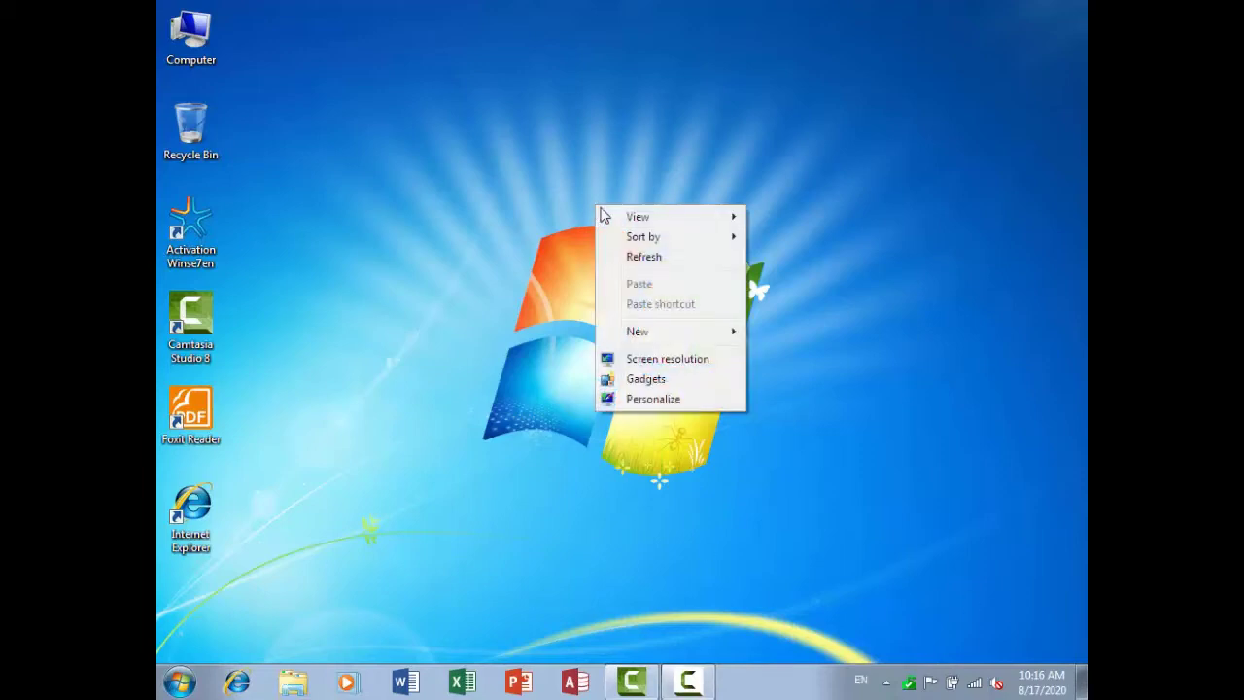
click(632, 258)
right_click(631, 250)
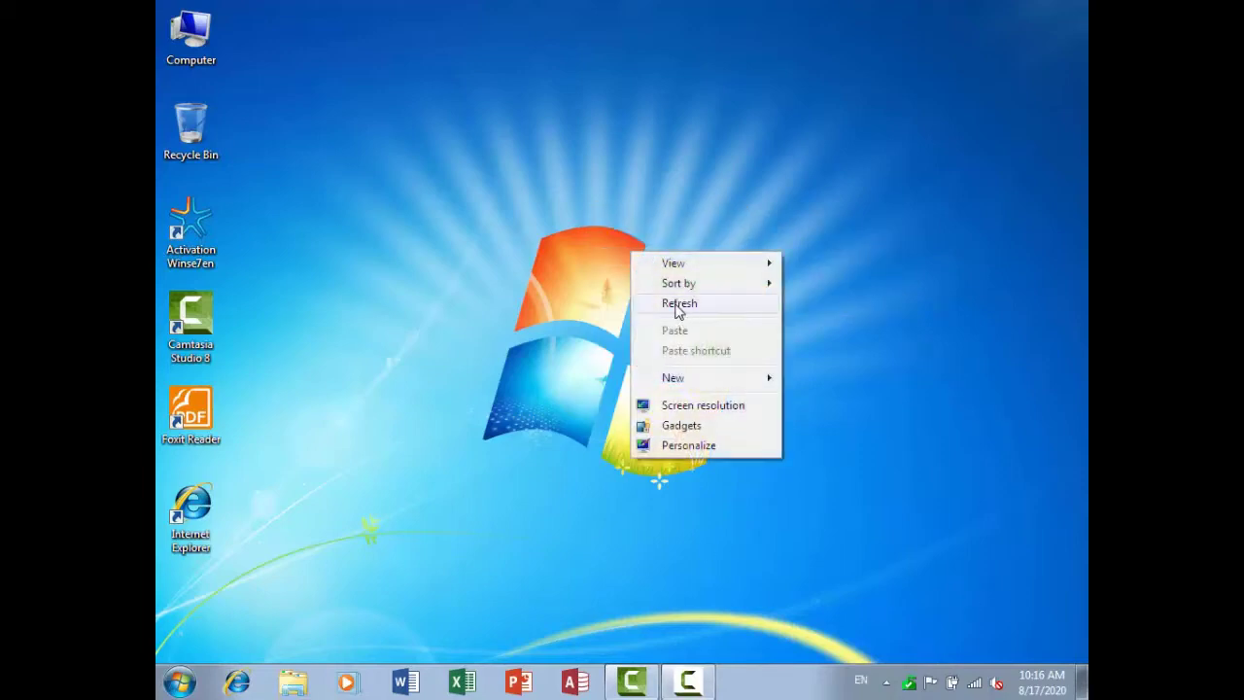
click(678, 309)
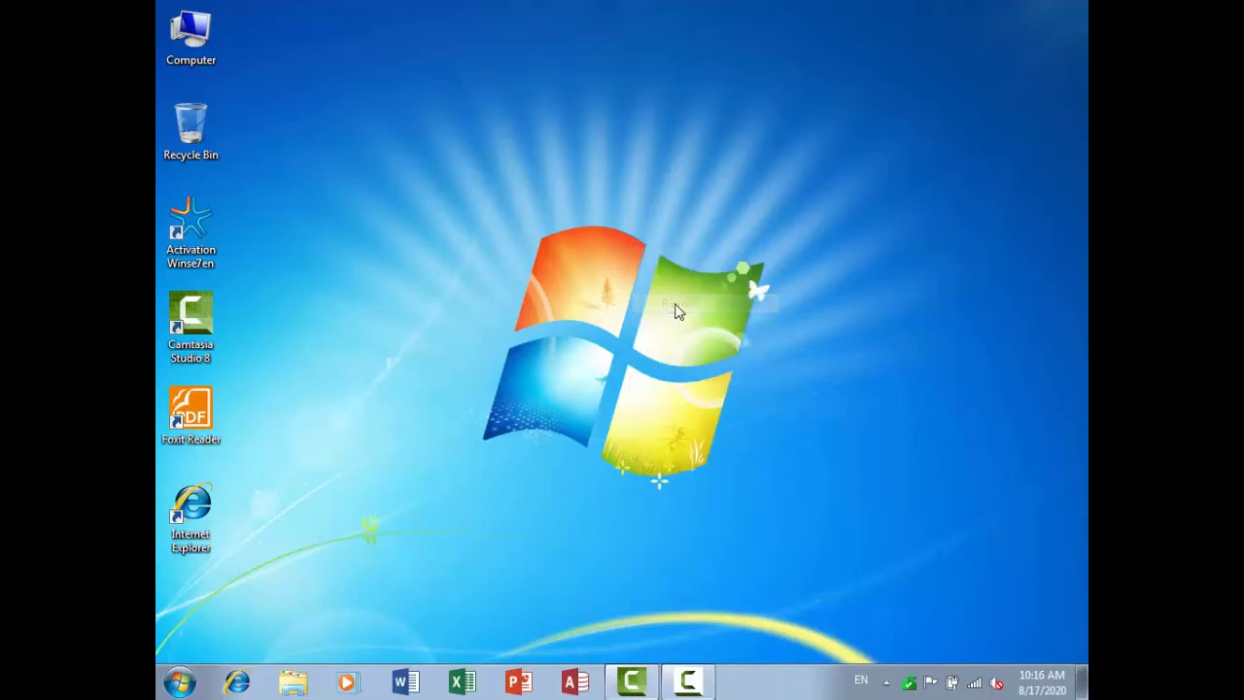
right_click(637, 209)
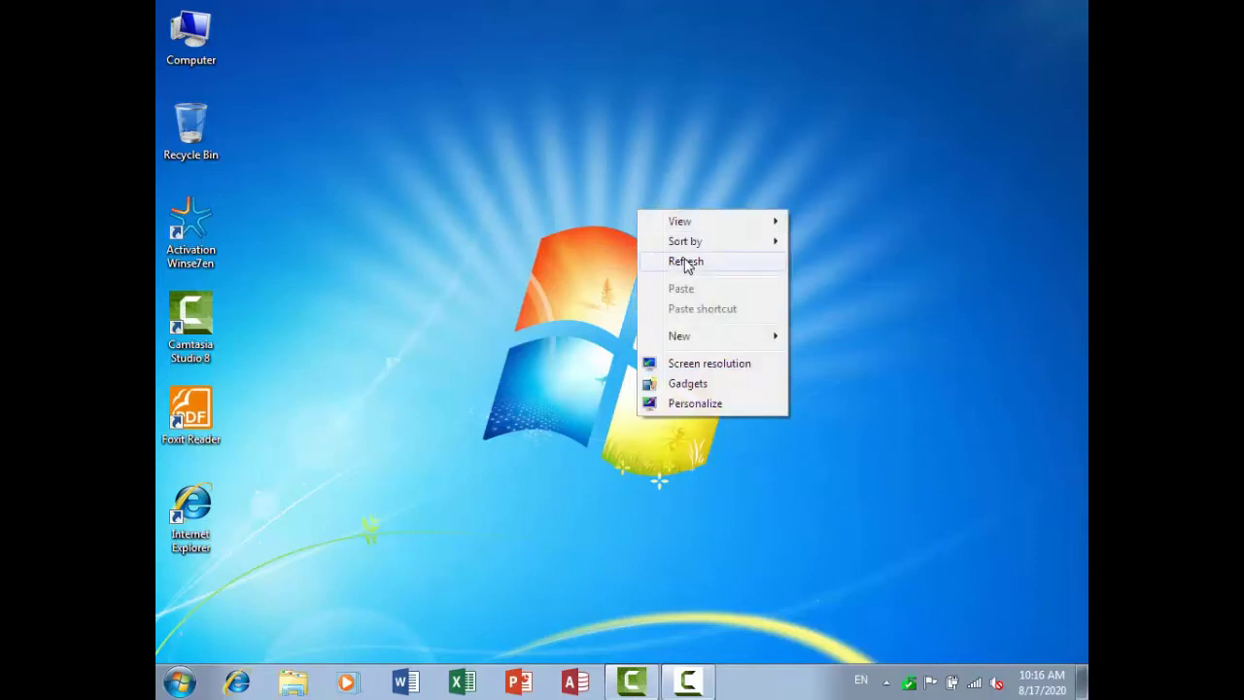
click(686, 262)
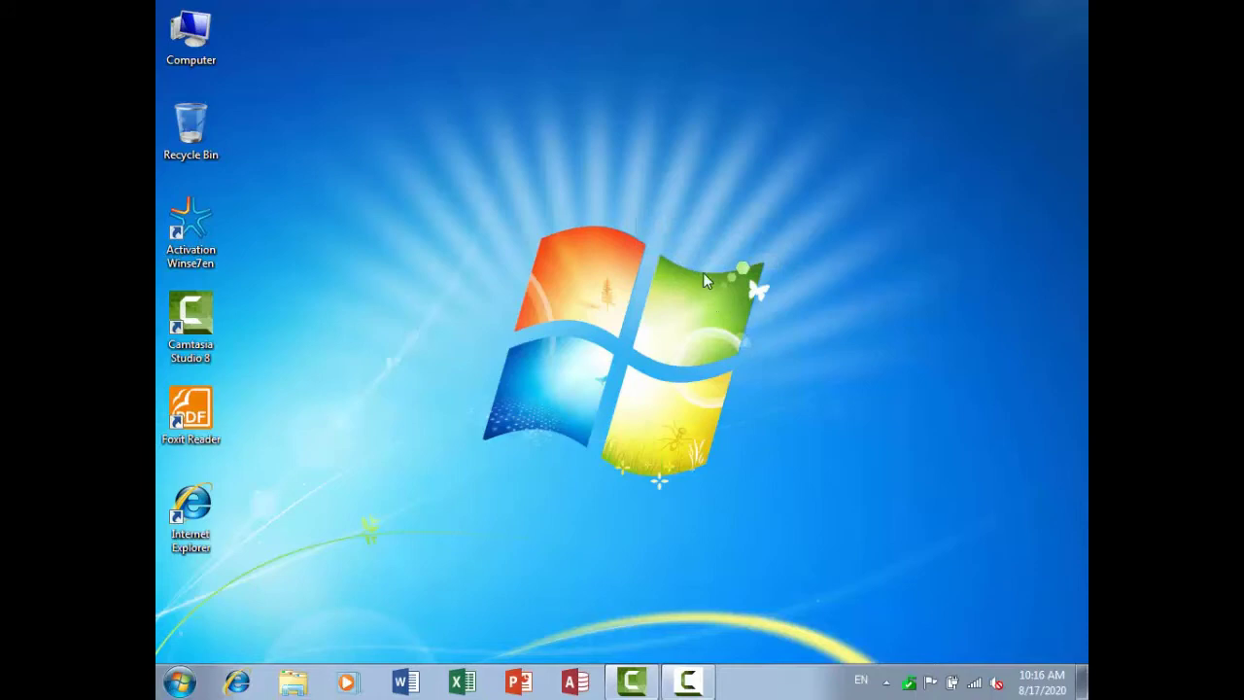
right_click(701, 271)
click(750, 325)
Open Excel and start a blank workbook, dismissing the Office sign-in prompt and the product activation notice.
click(457, 682)
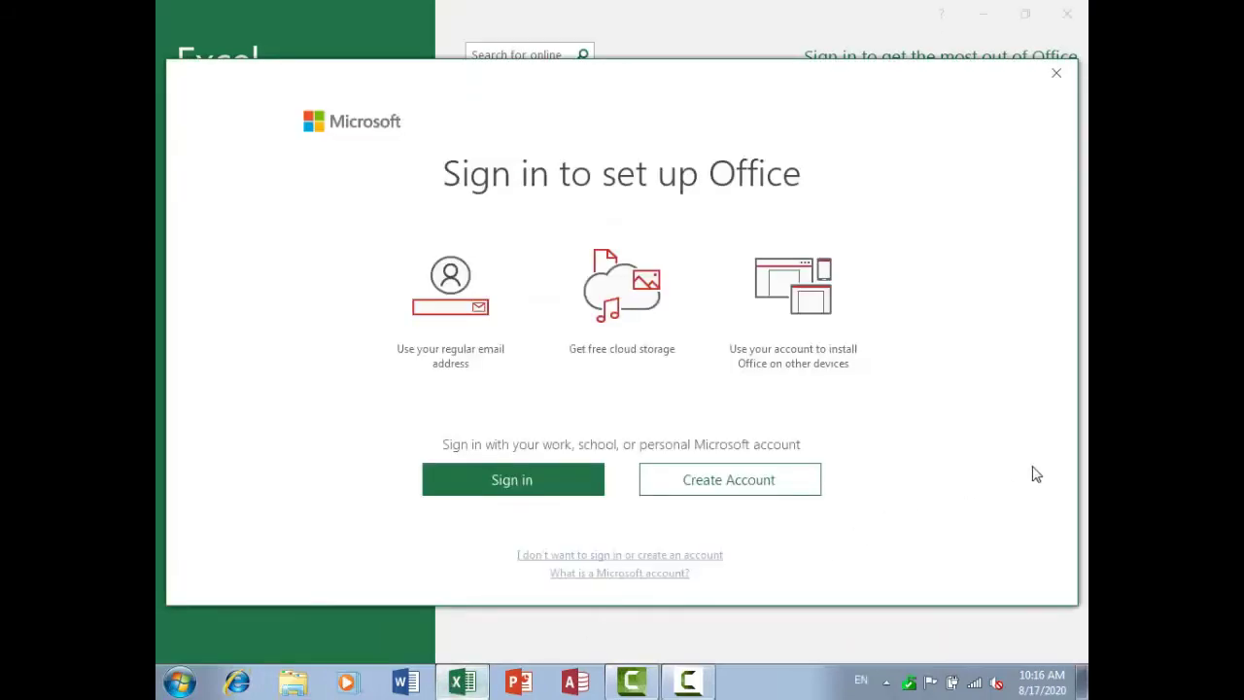
click(1056, 76)
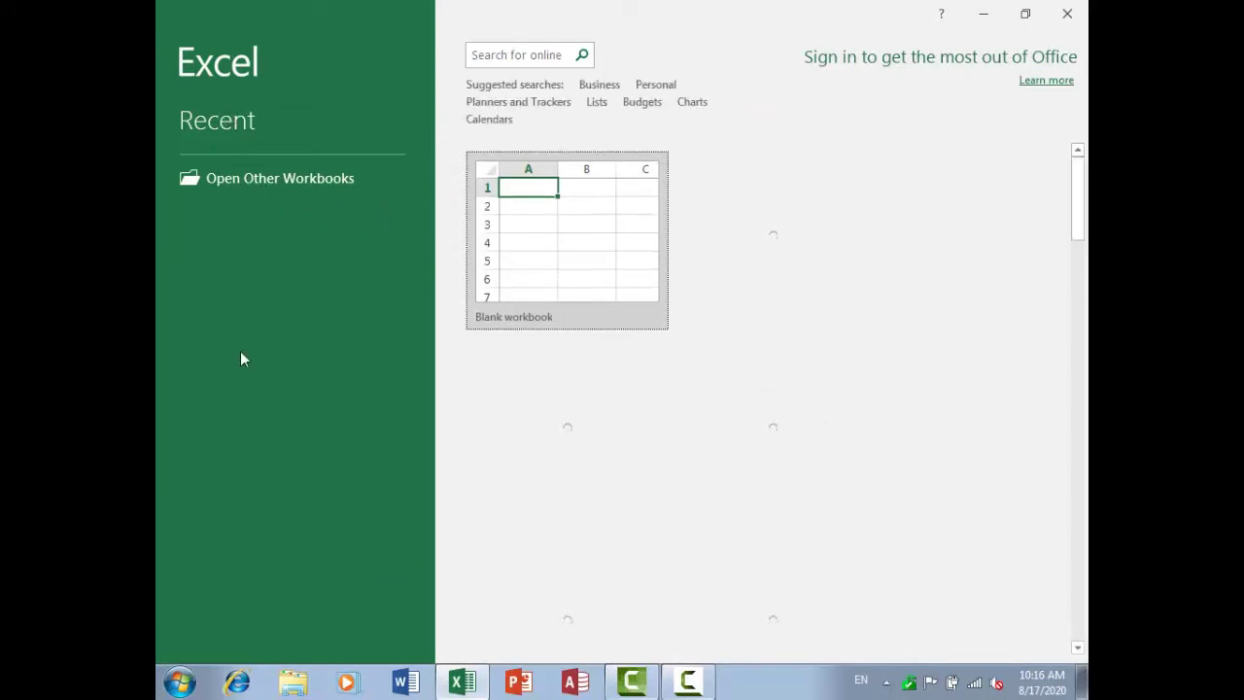
click(568, 233)
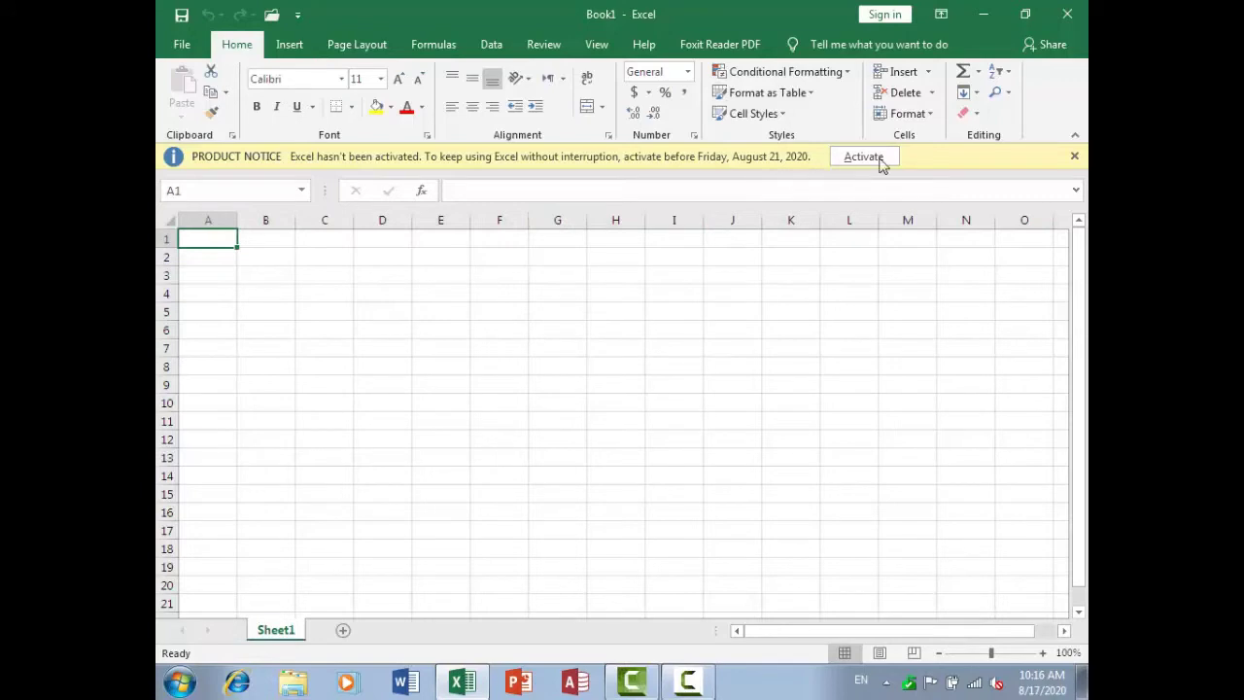
click(1073, 158)
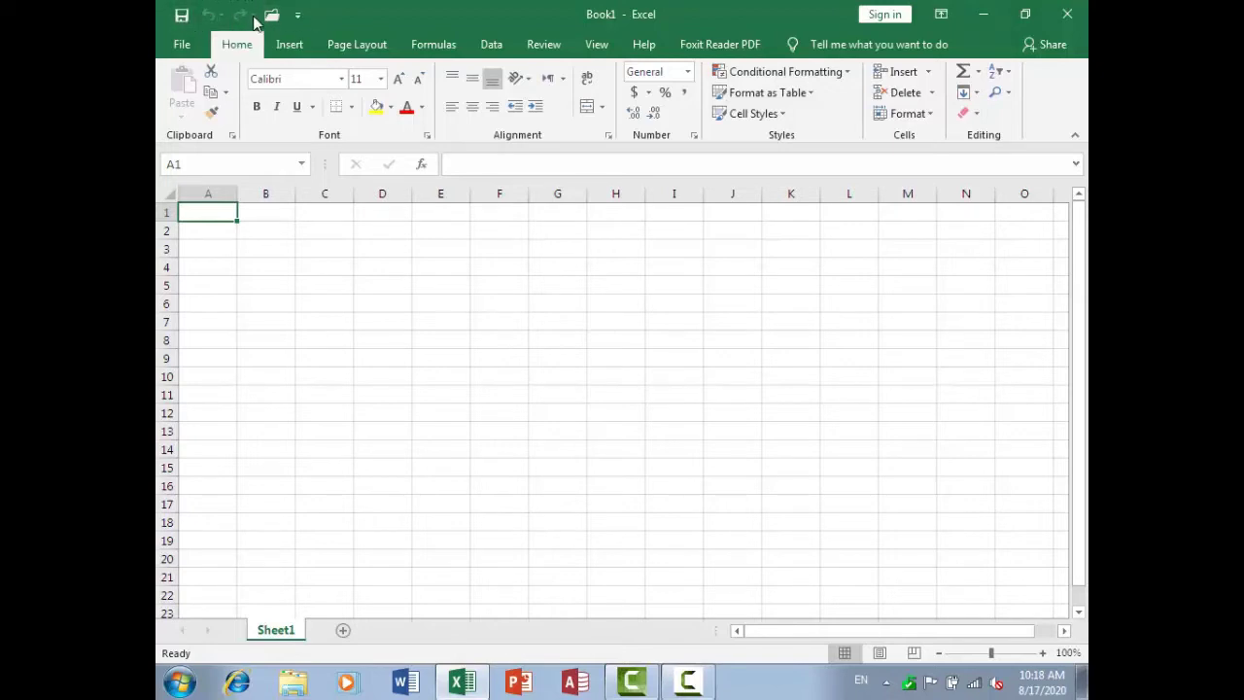
Remove the Open command from the Quick Access Toolbar.
click(297, 15)
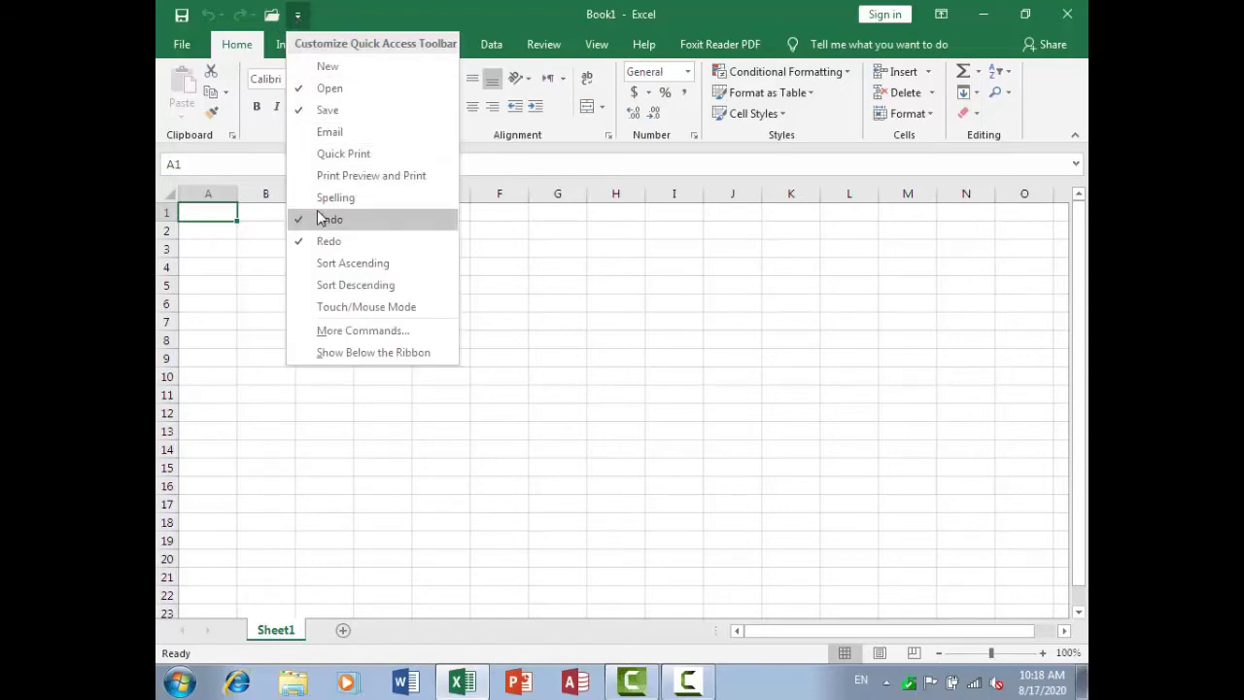
click(315, 92)
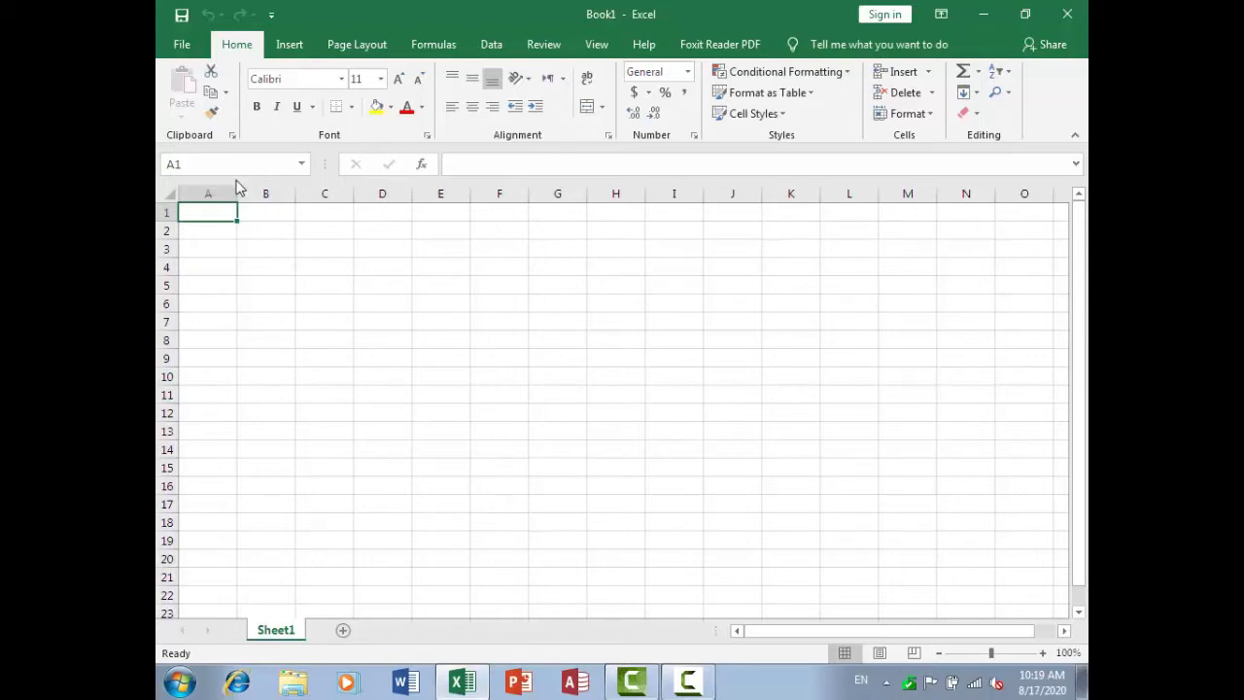
Demonstrate selecting entire columns and rows, including row 1 and column B, ending on cell F5.
click(323, 193)
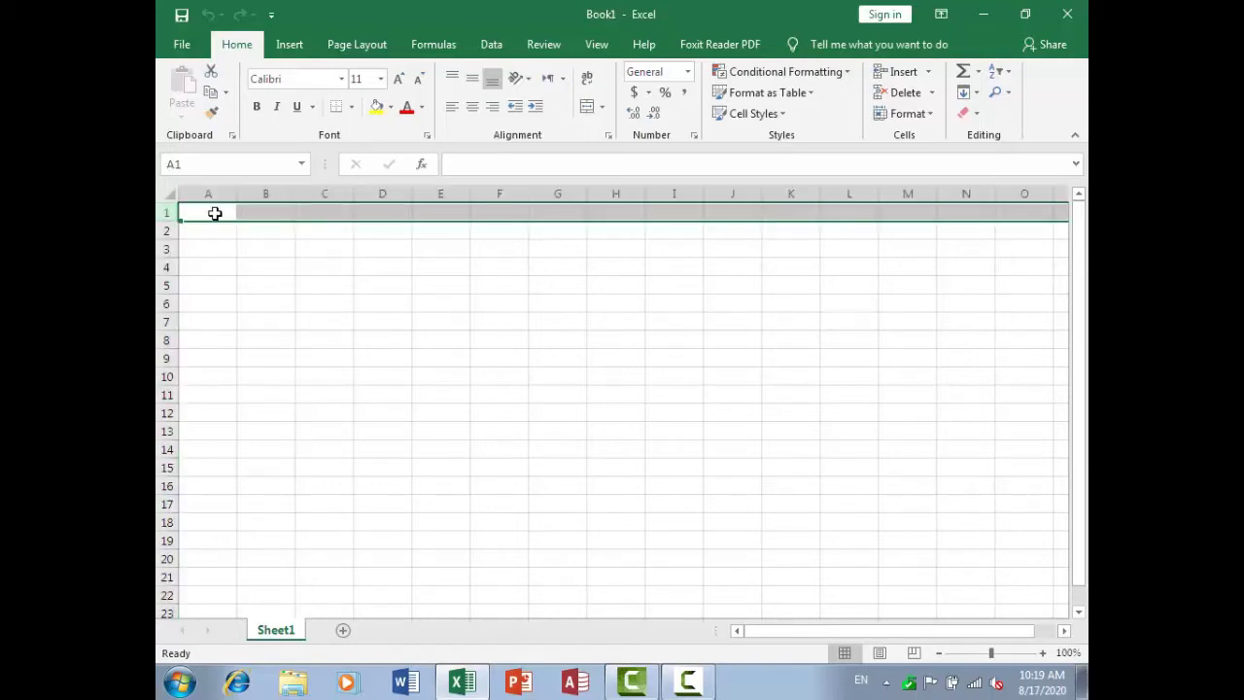
click(268, 193)
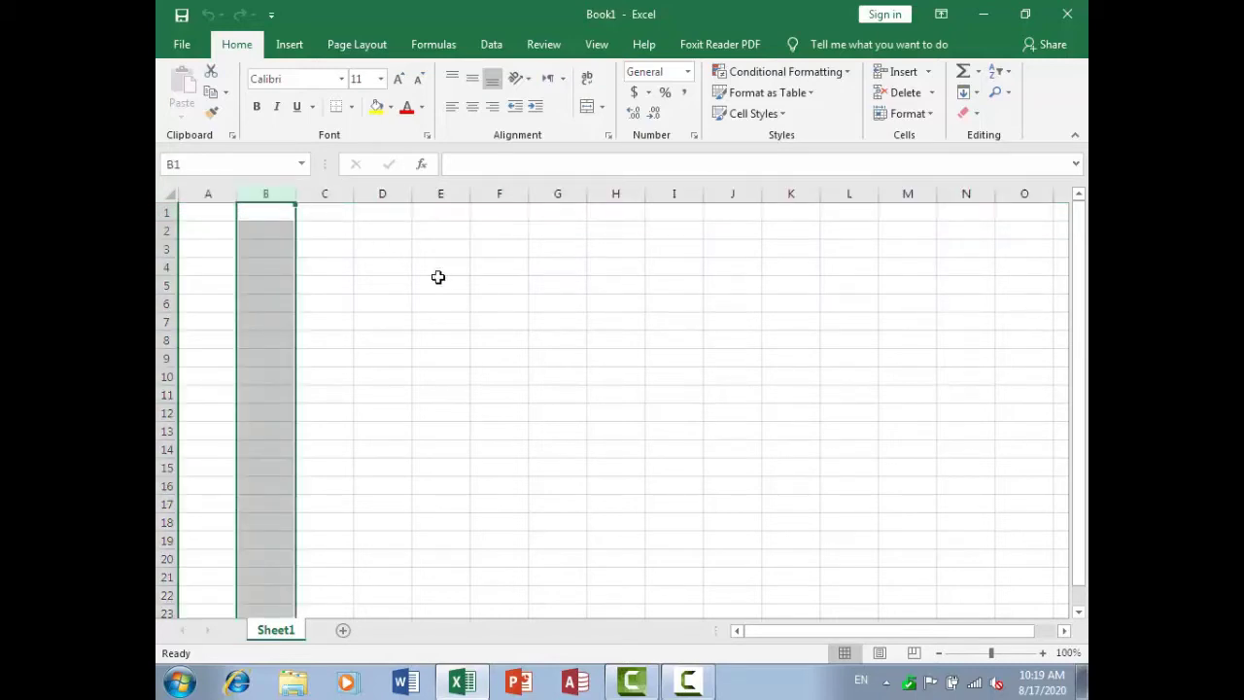
click(489, 282)
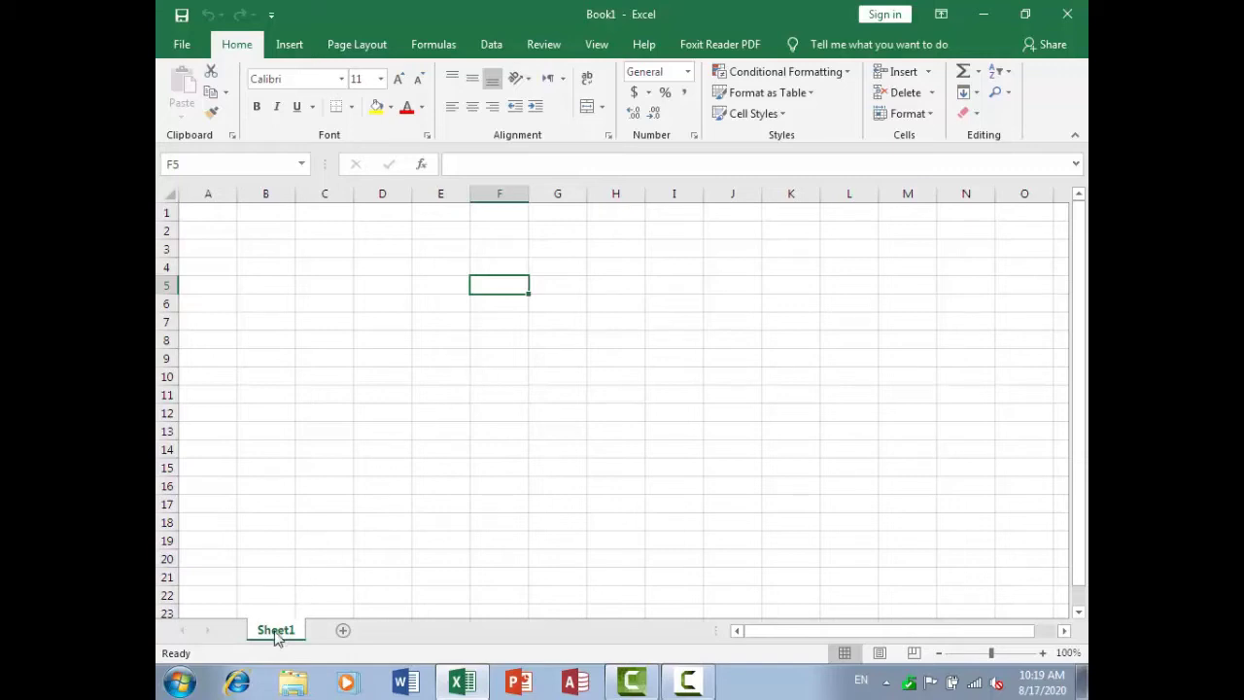
Add three new worksheets after Sheet1, up to Sheet4.
click(342, 632)
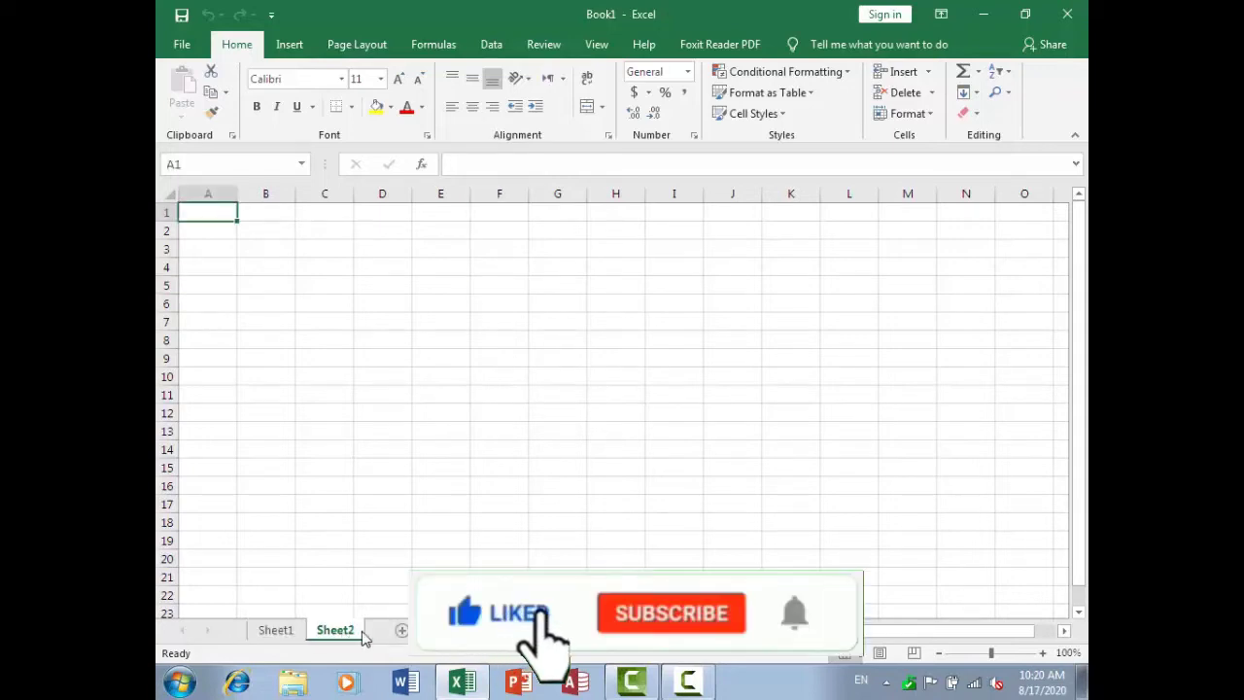
click(401, 630)
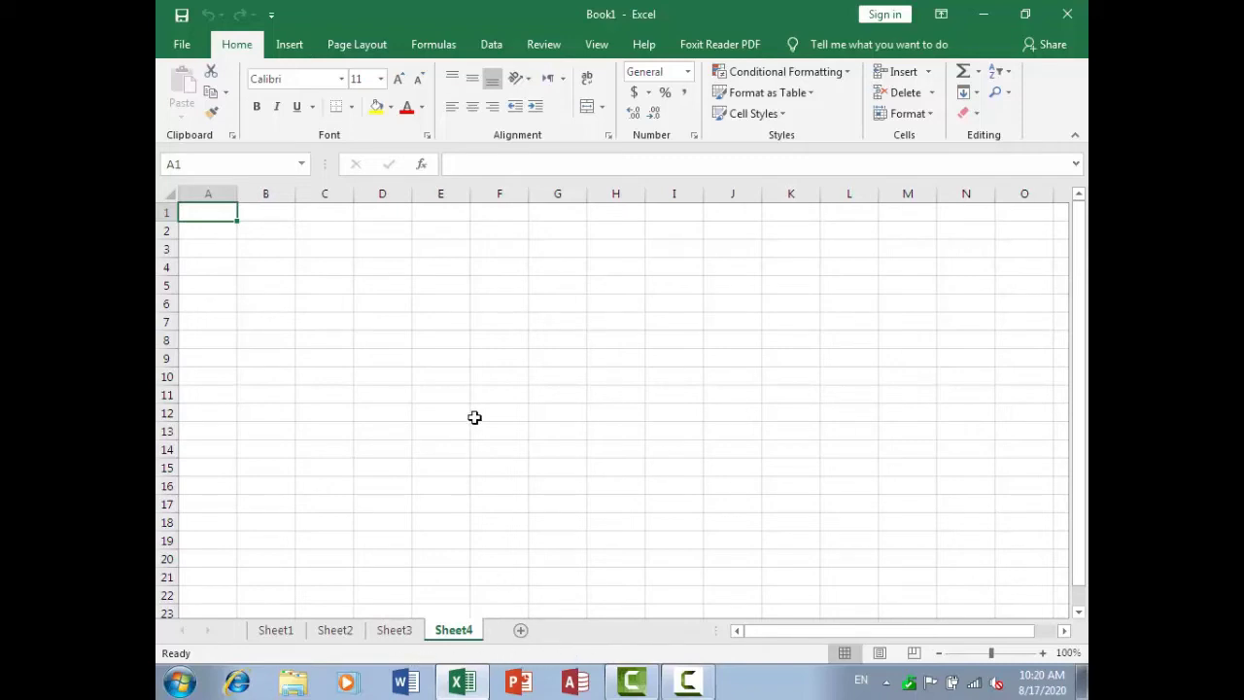
Enter 55 in cell E3 of Sheet4 and fill it down through E12.
click(449, 251)
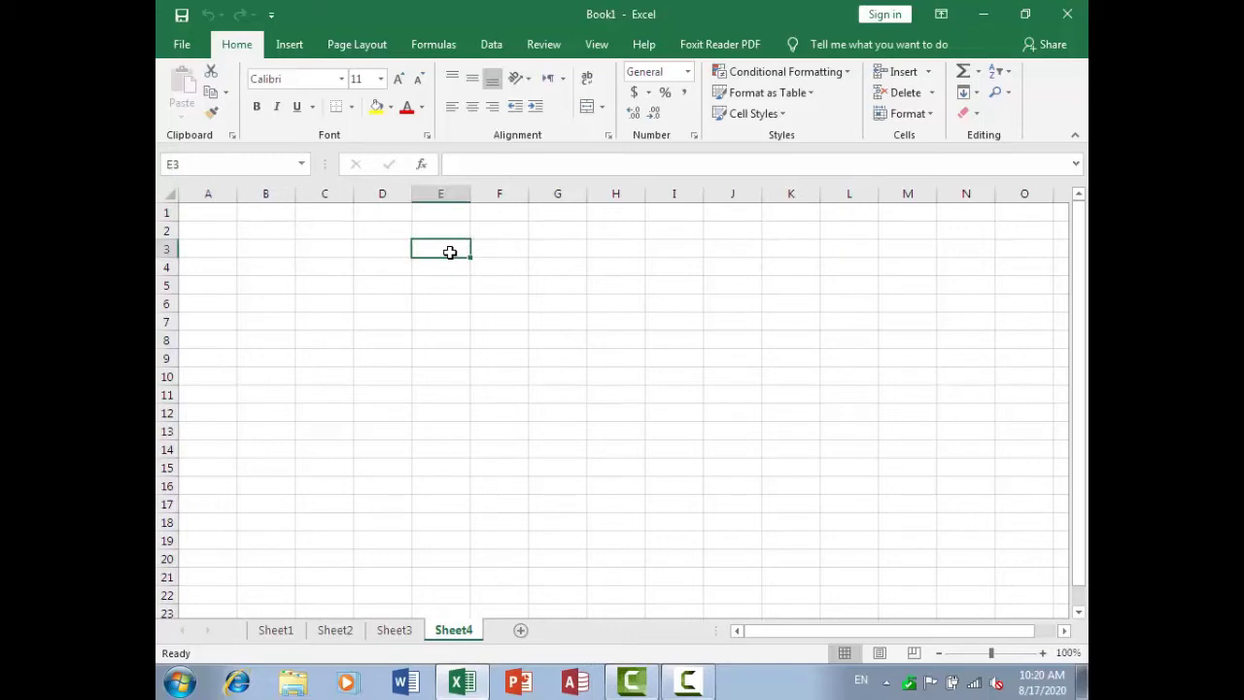
text(55)
click(448, 316)
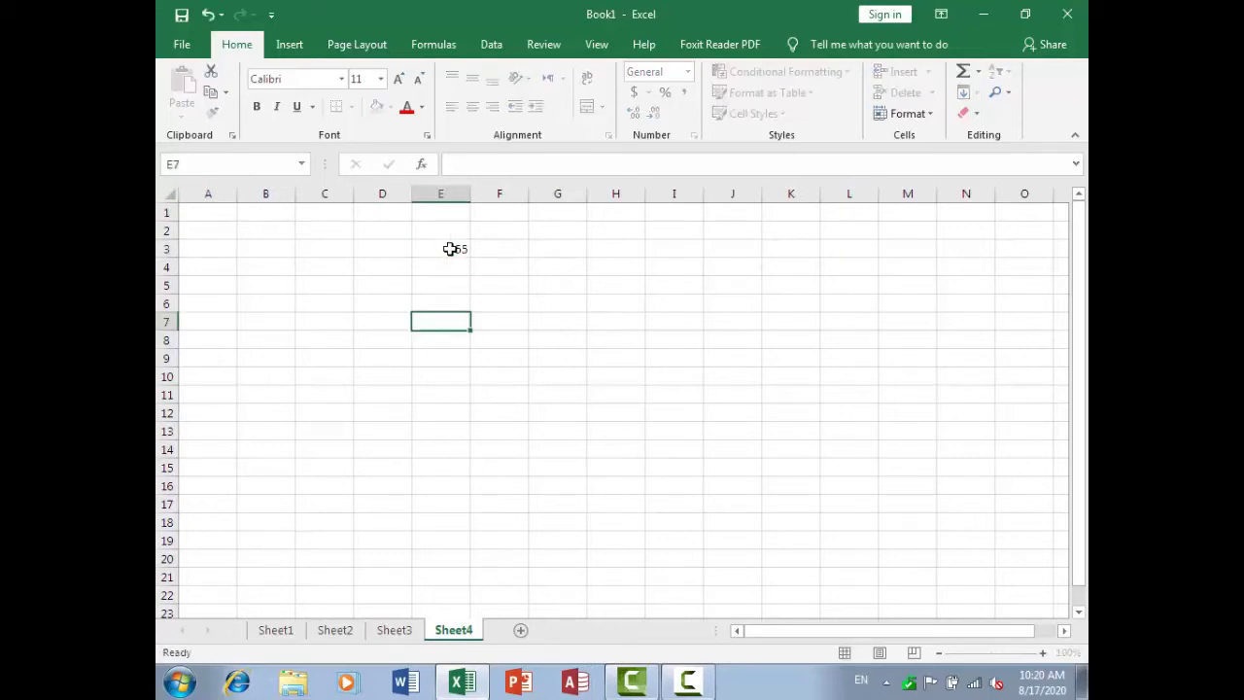
drag(450, 249, 442, 405)
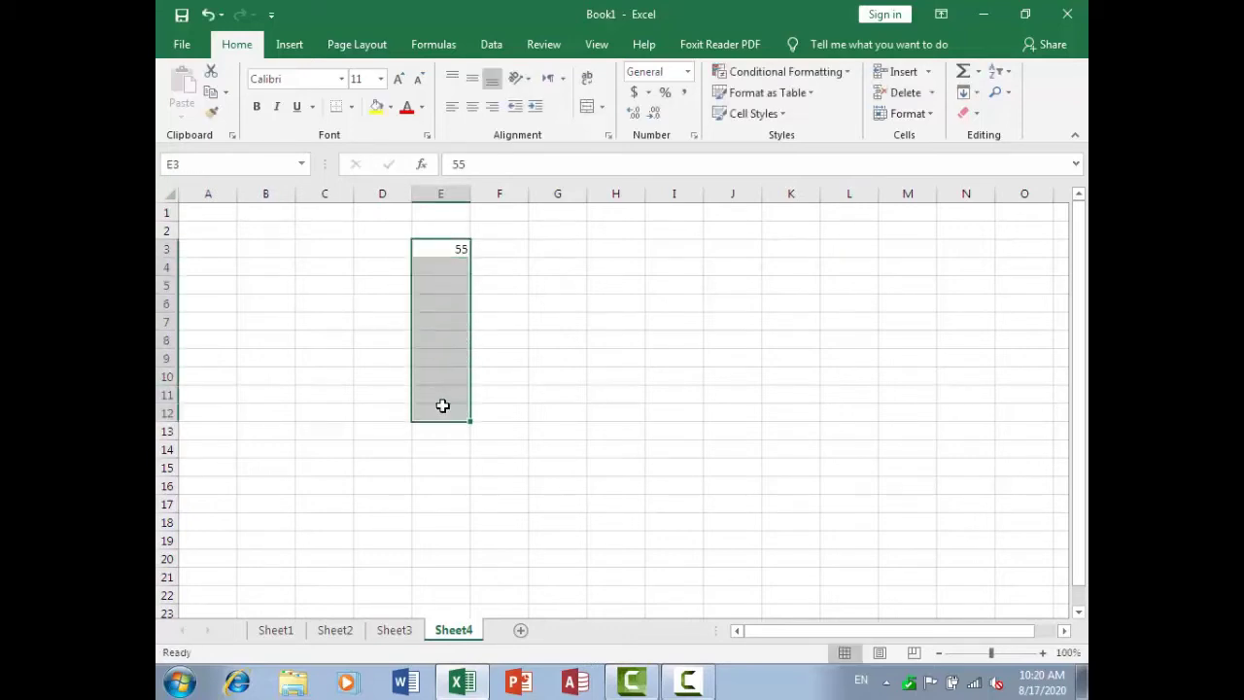
key(ctrl+d)
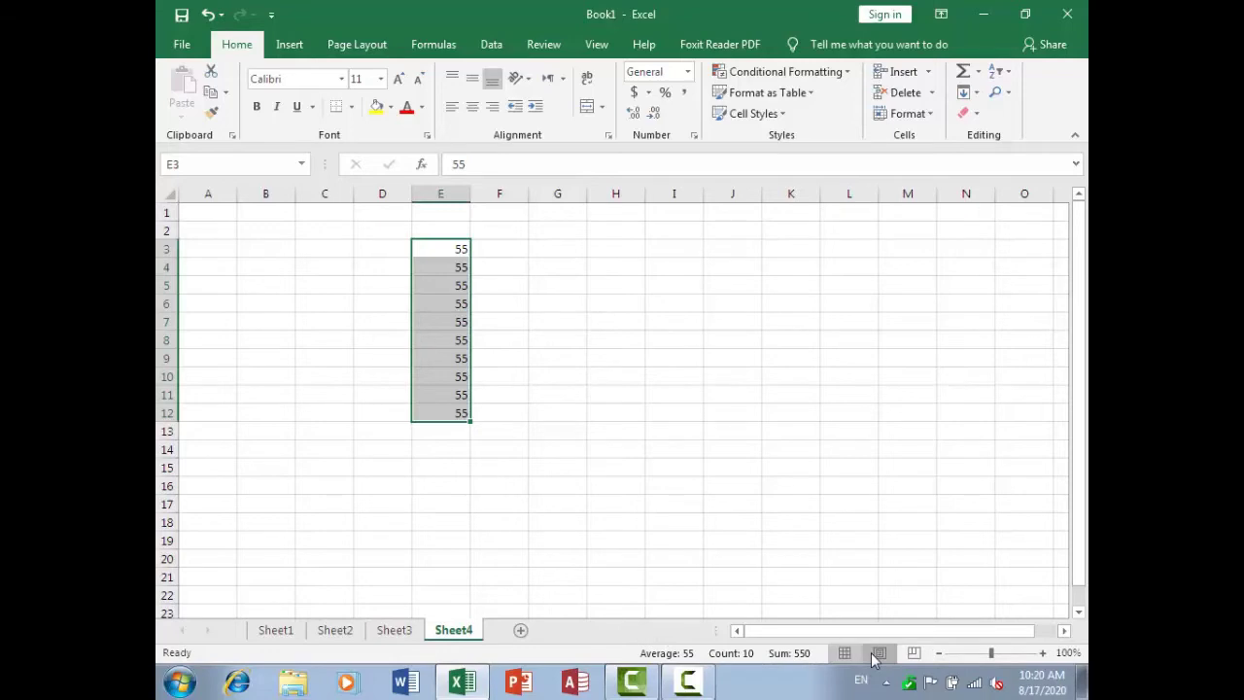
View Sheet4 in Page Layout and Page Break Preview, and return to Normal view.
click(877, 653)
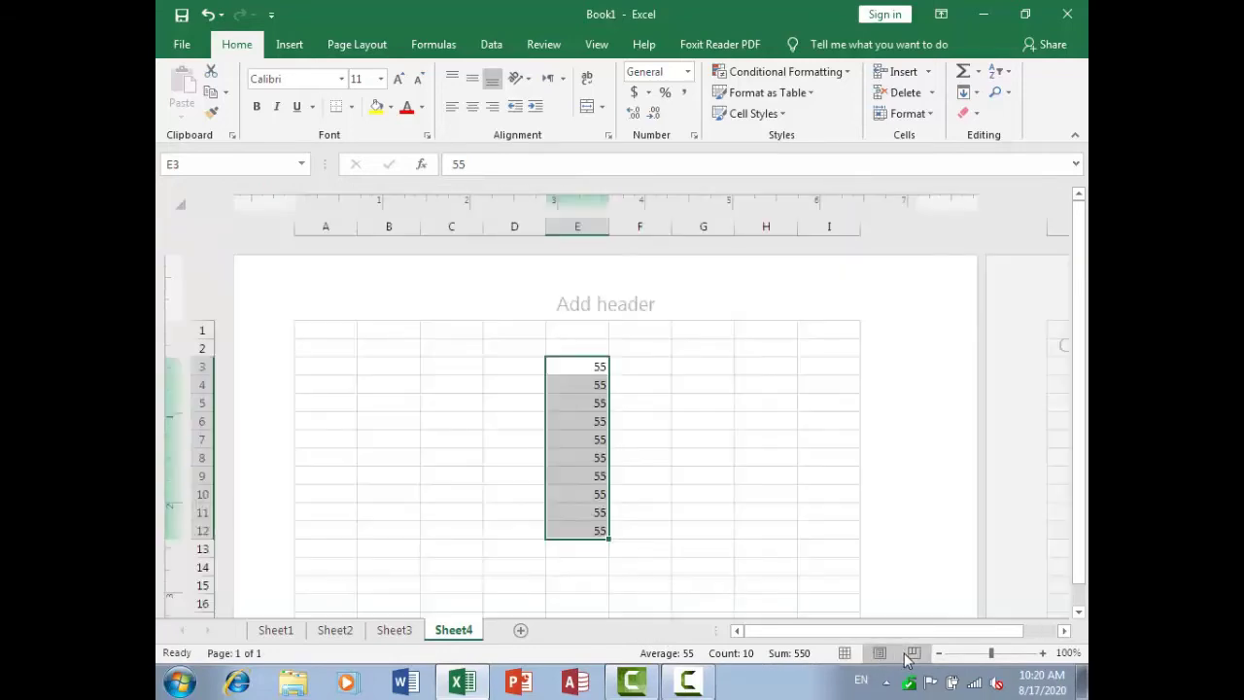
click(913, 654)
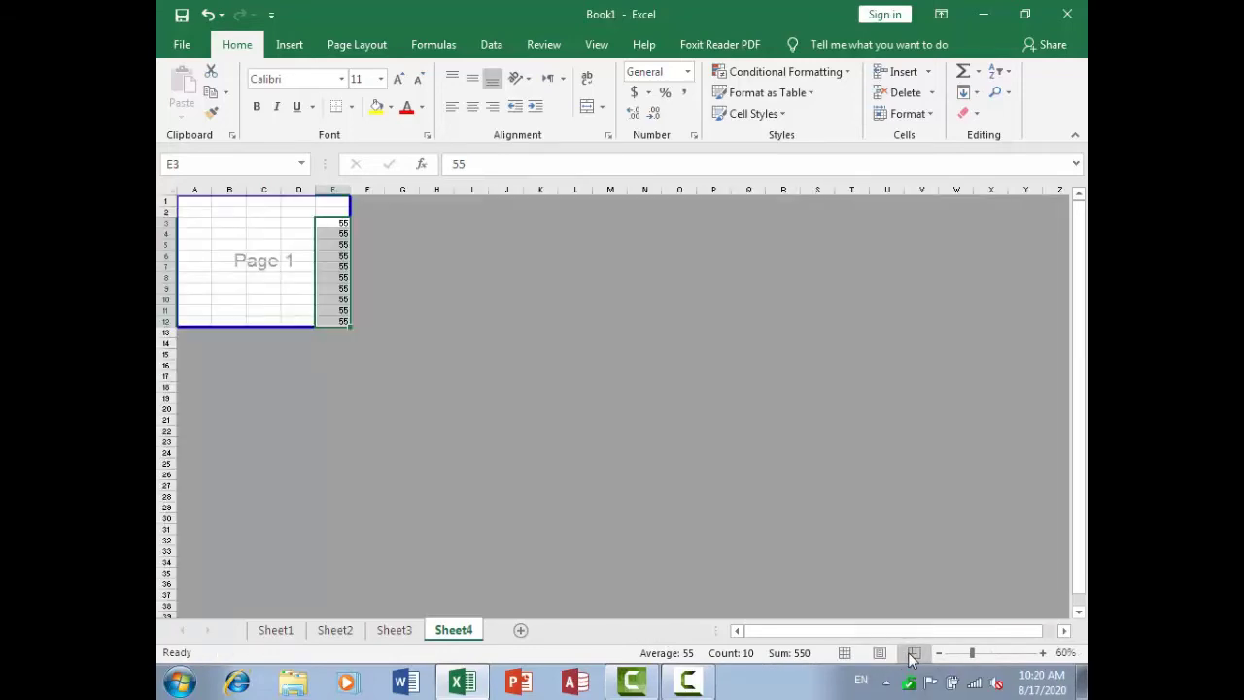
click(846, 653)
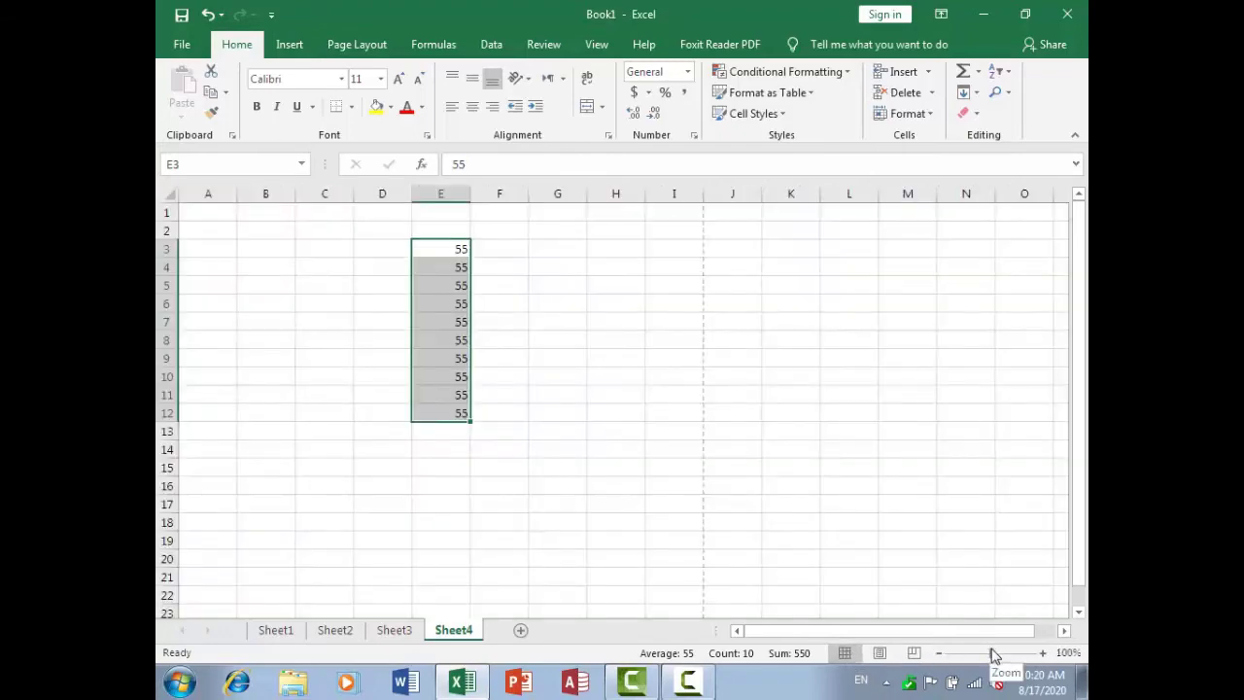
Scroll Sheet4 down to about row 42 and back up to row 1.
mouse_move(991, 653)
mouse_down()
mouse_move(1012, 652)
mouse_move(991, 654)
mouse_up()
drag(1081, 270, 1082, 288)
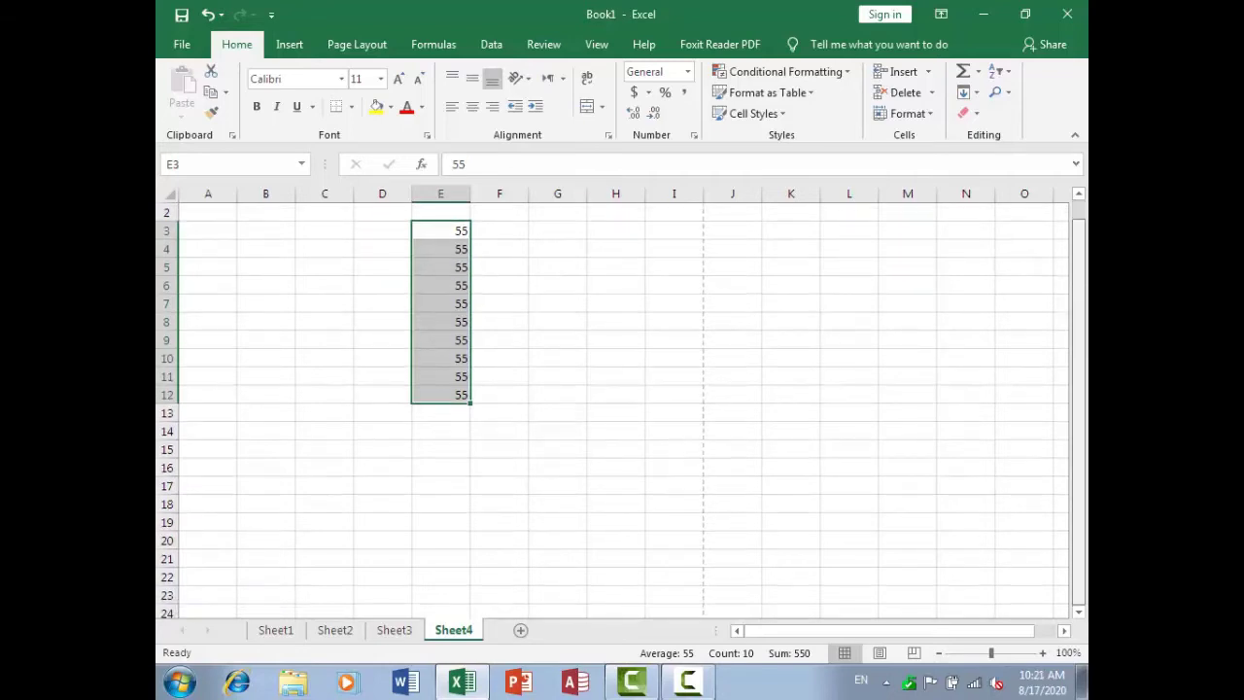
click(1079, 611)
click(1080, 611)
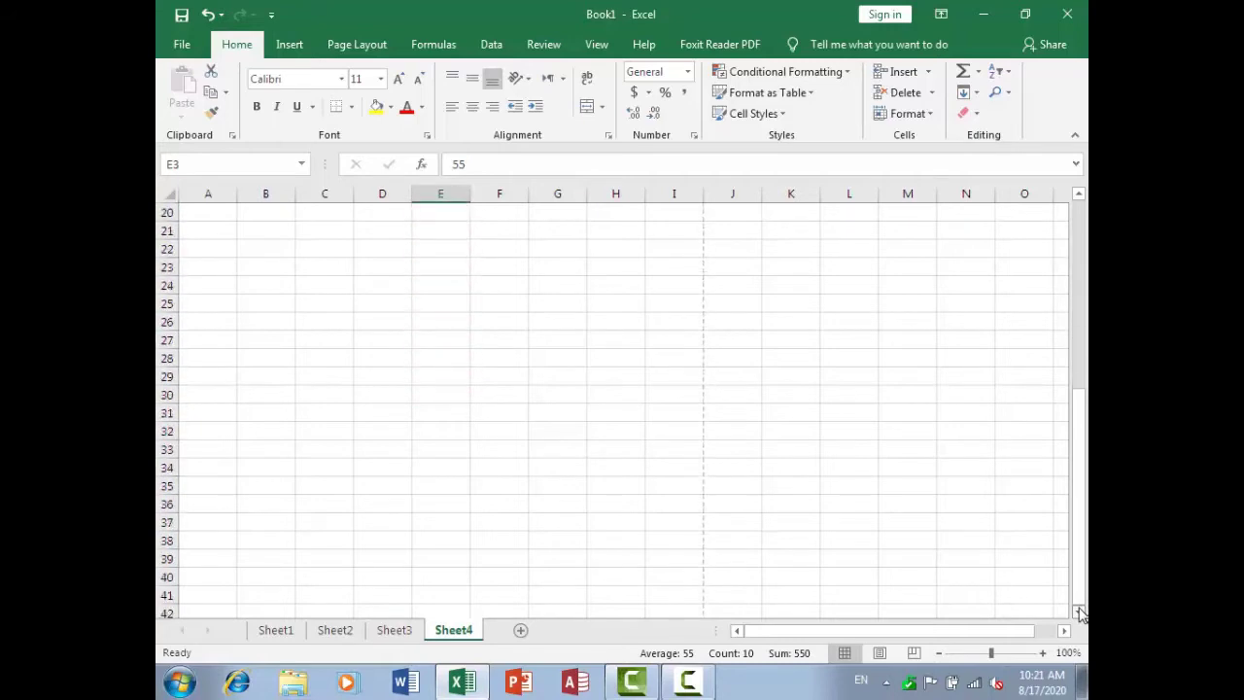
drag(1079, 583, 1068, 319)
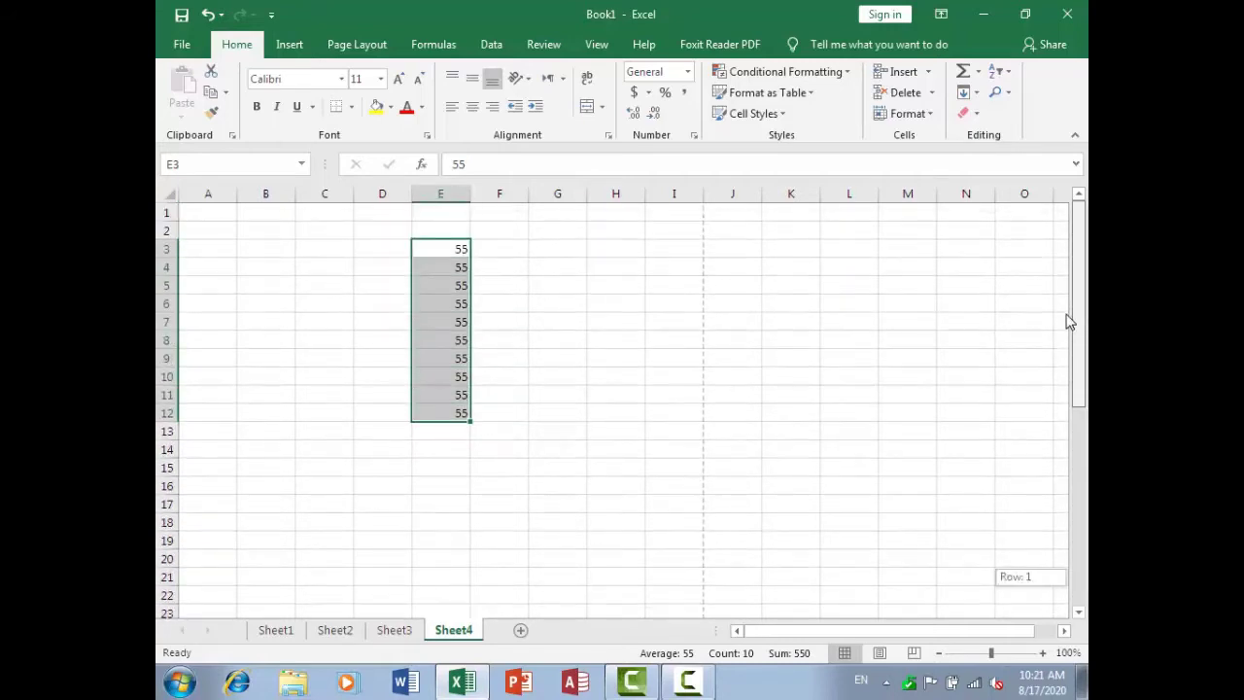
Zoom Sheet4 to 280% and back to 100%, and scroll horizontally across the columns and back.
drag(968, 634, 1022, 657)
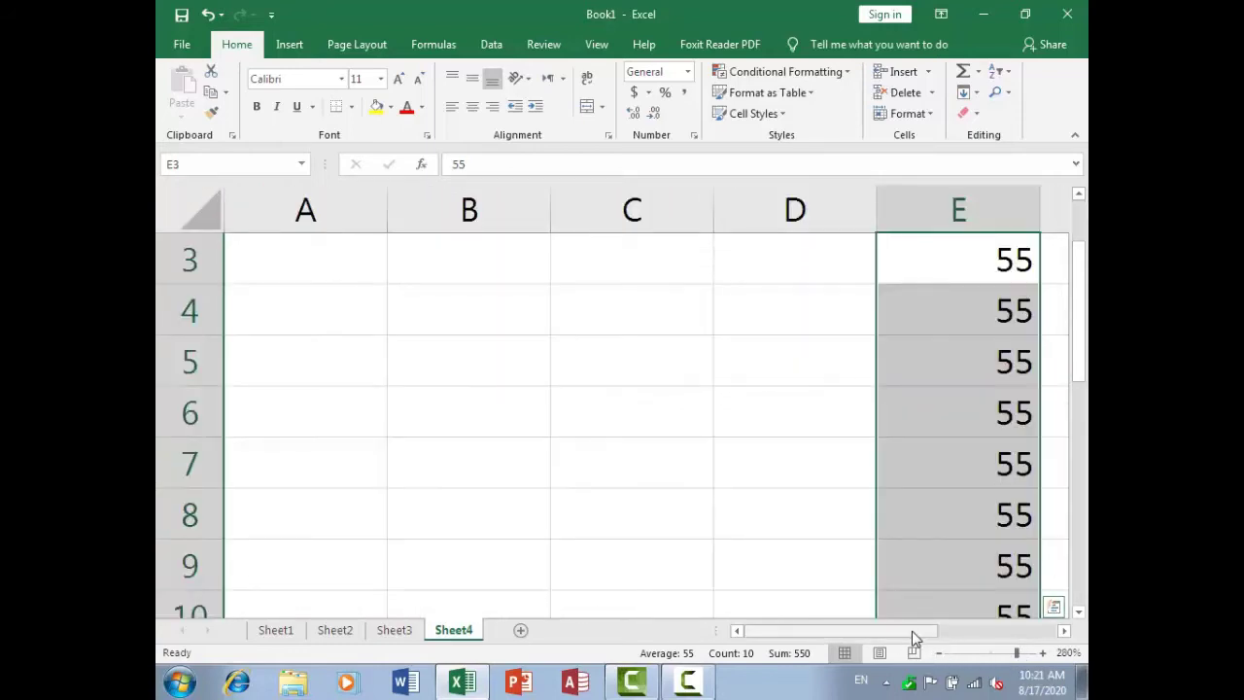
mouse_move(911, 630)
mouse_down()
mouse_move(953, 631)
mouse_move(911, 629)
mouse_up()
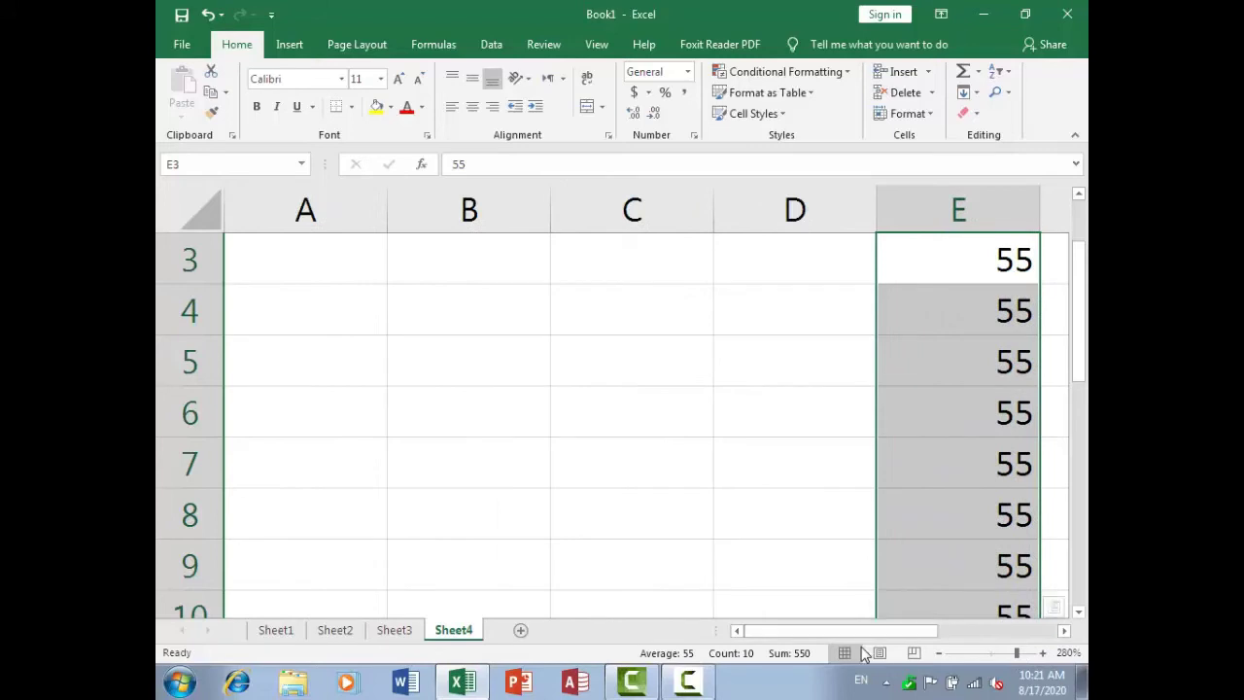
click(991, 653)
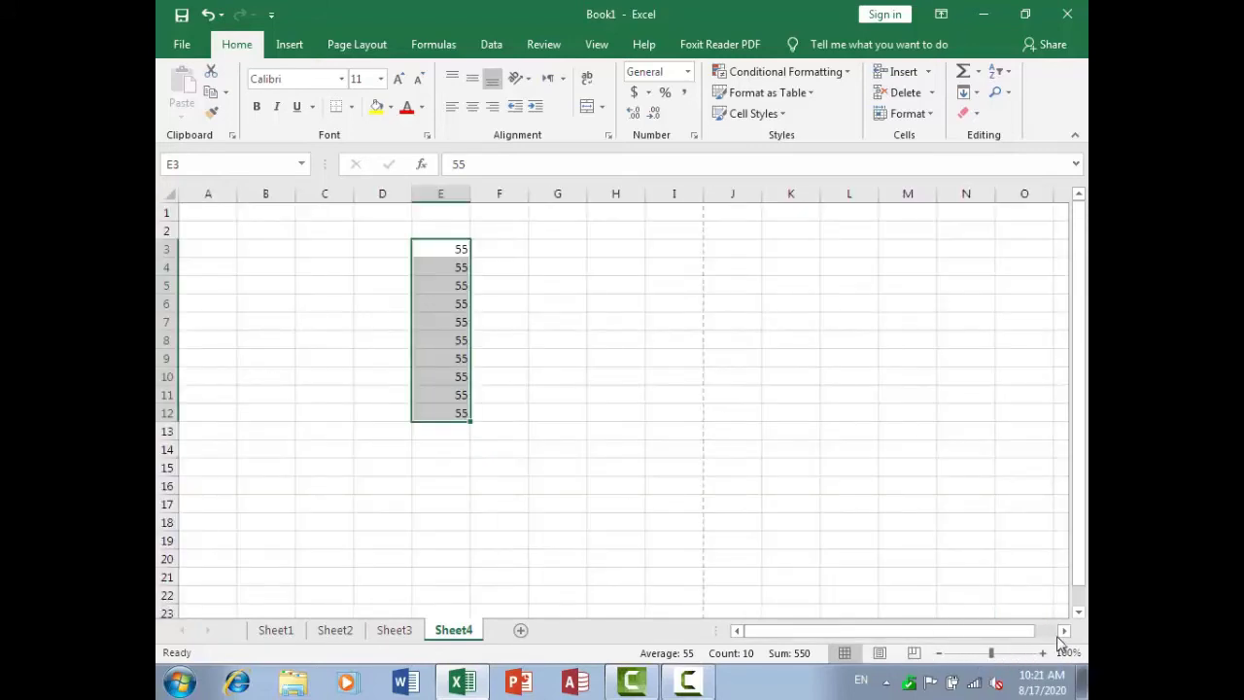
drag(1063, 631, 1063, 632)
drag(737, 631, 737, 631)
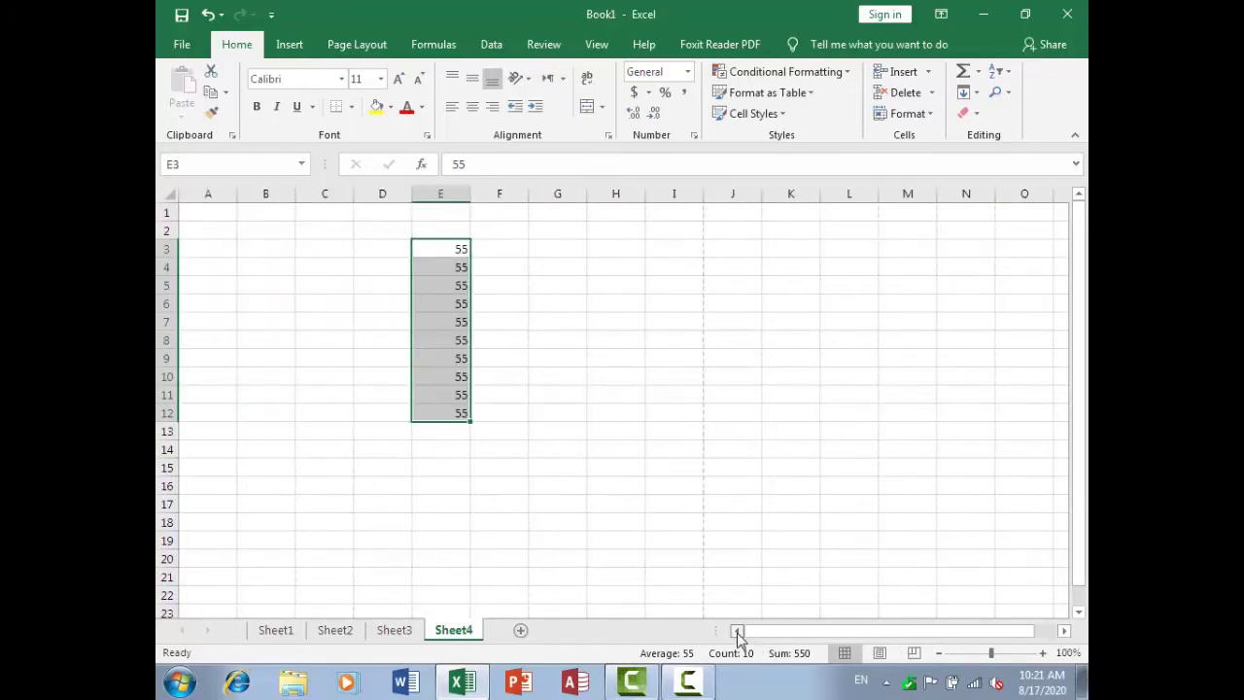
Select cell E16, select the entire worksheet, and clear that selection by selecting cell B5.
click(436, 489)
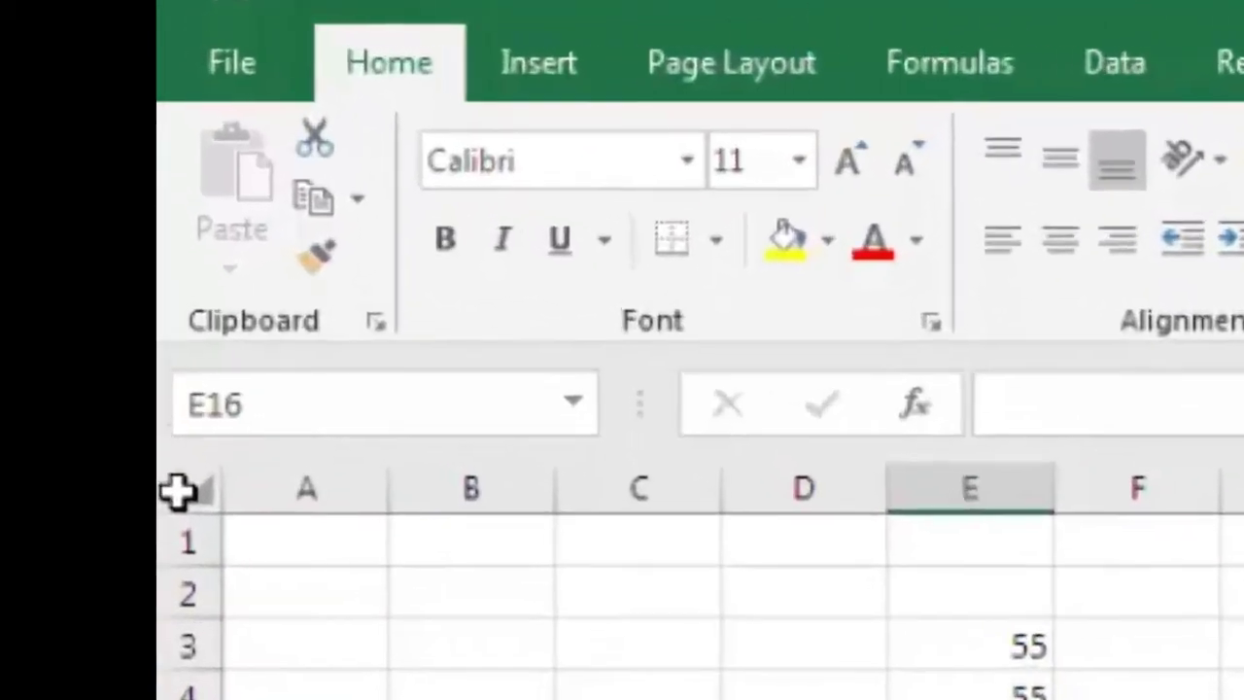
click(165, 194)
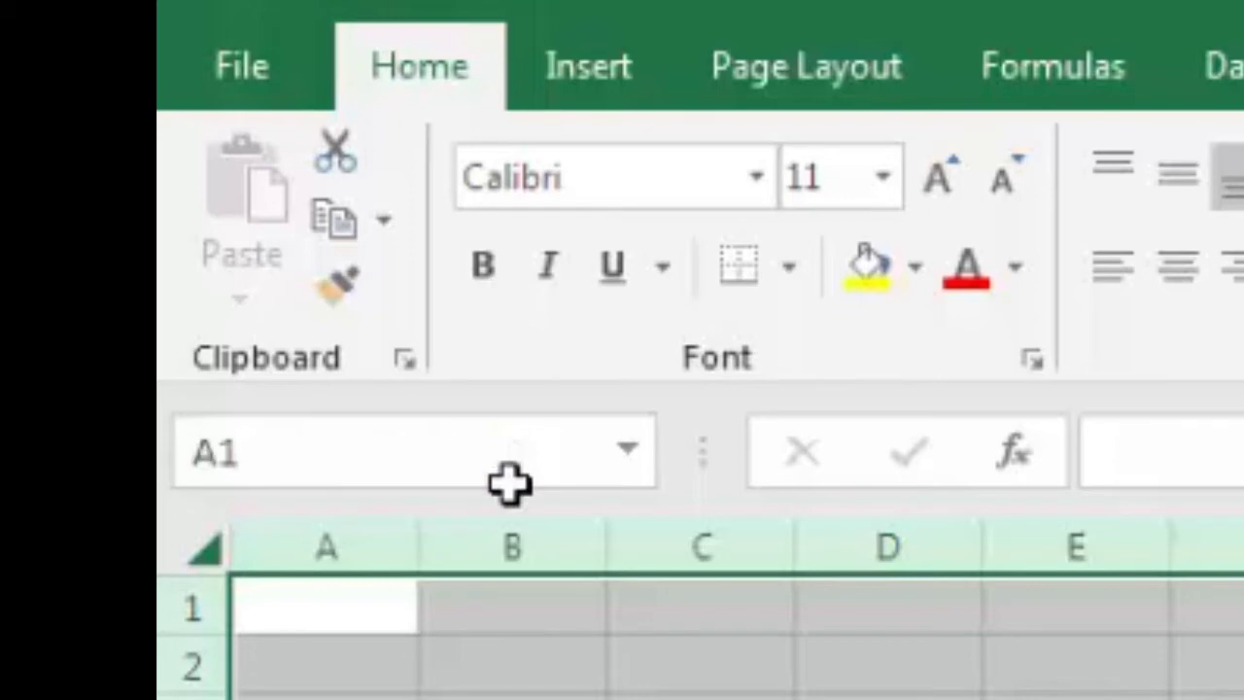
click(512, 699)
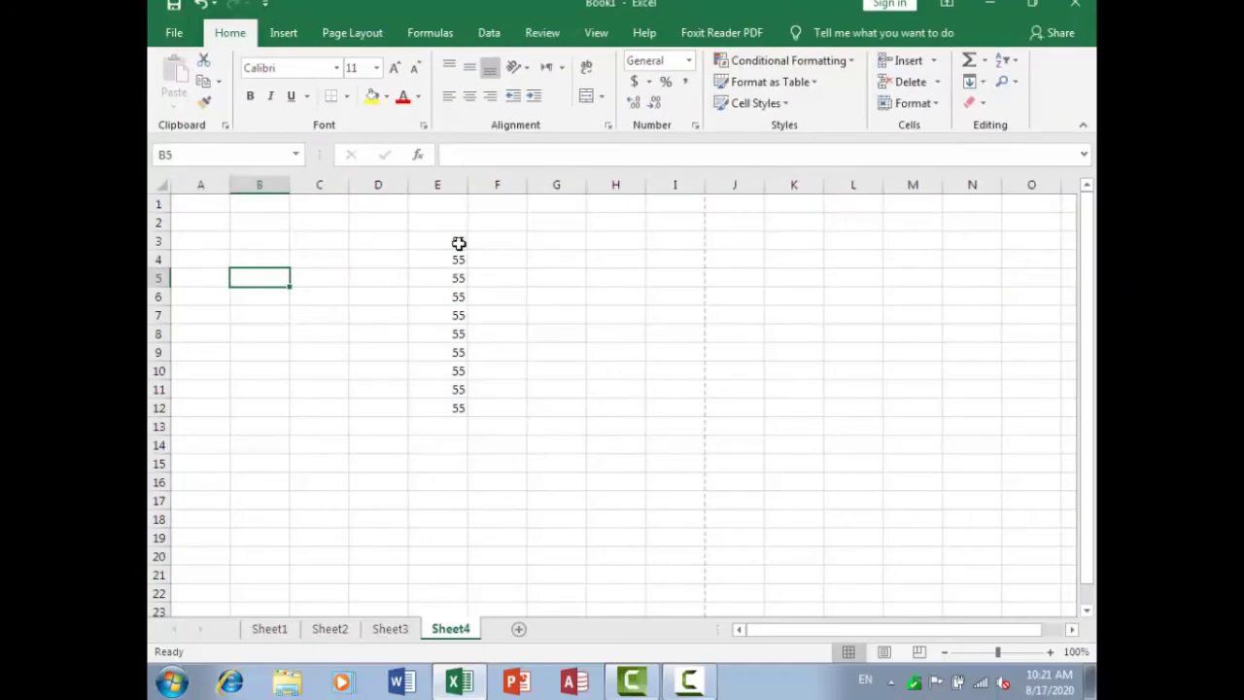
Delete the contents of cells E3 through E12 on Sheet4.
drag(459, 242, 463, 407)
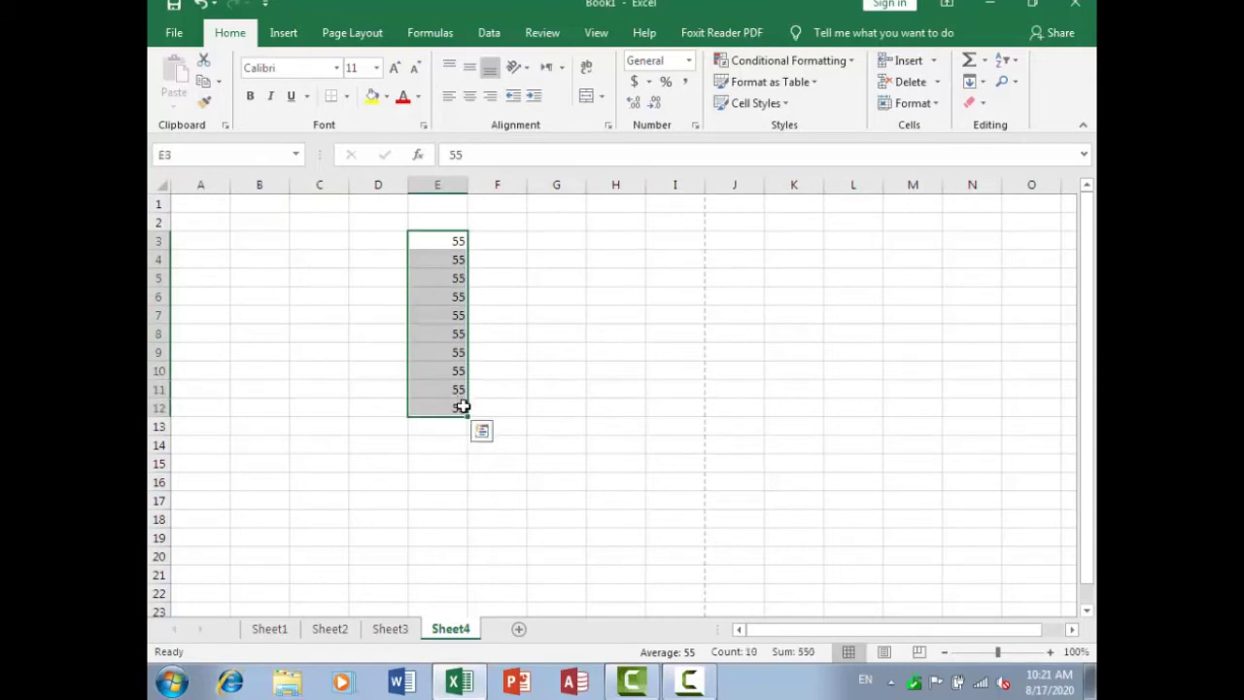
key(Delete)
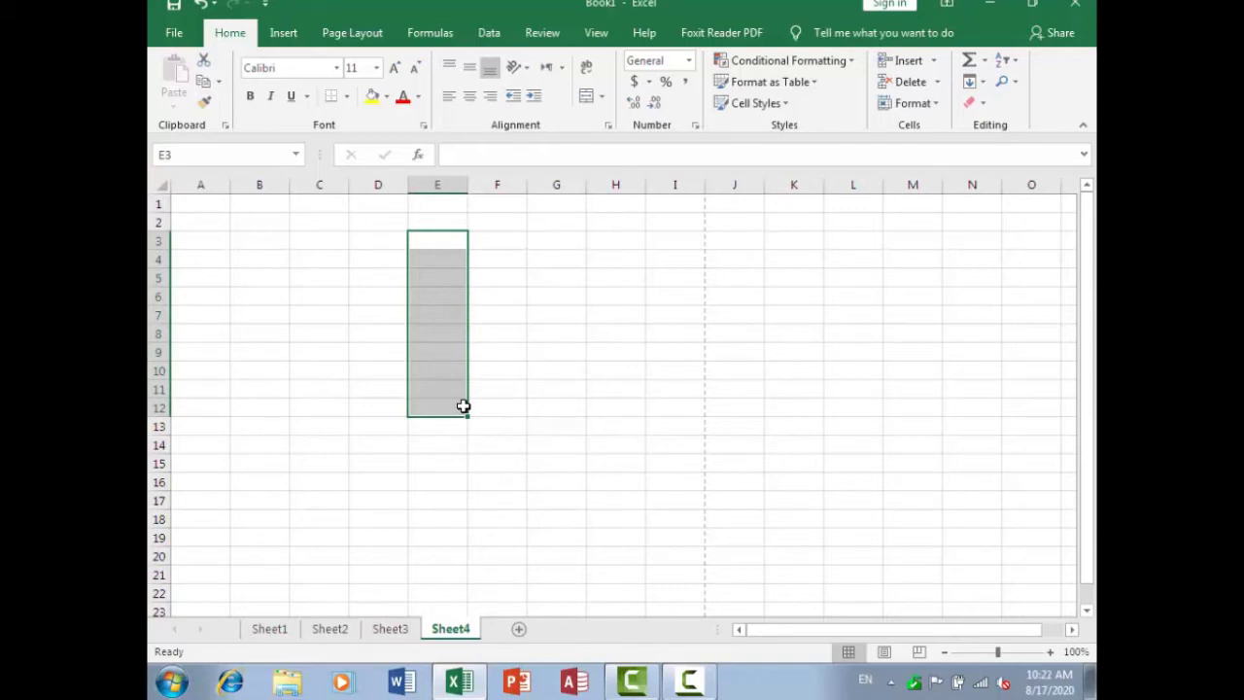
Enter 55 in cell E4 and 66 in cell H6 on Sheet4.
click(569, 390)
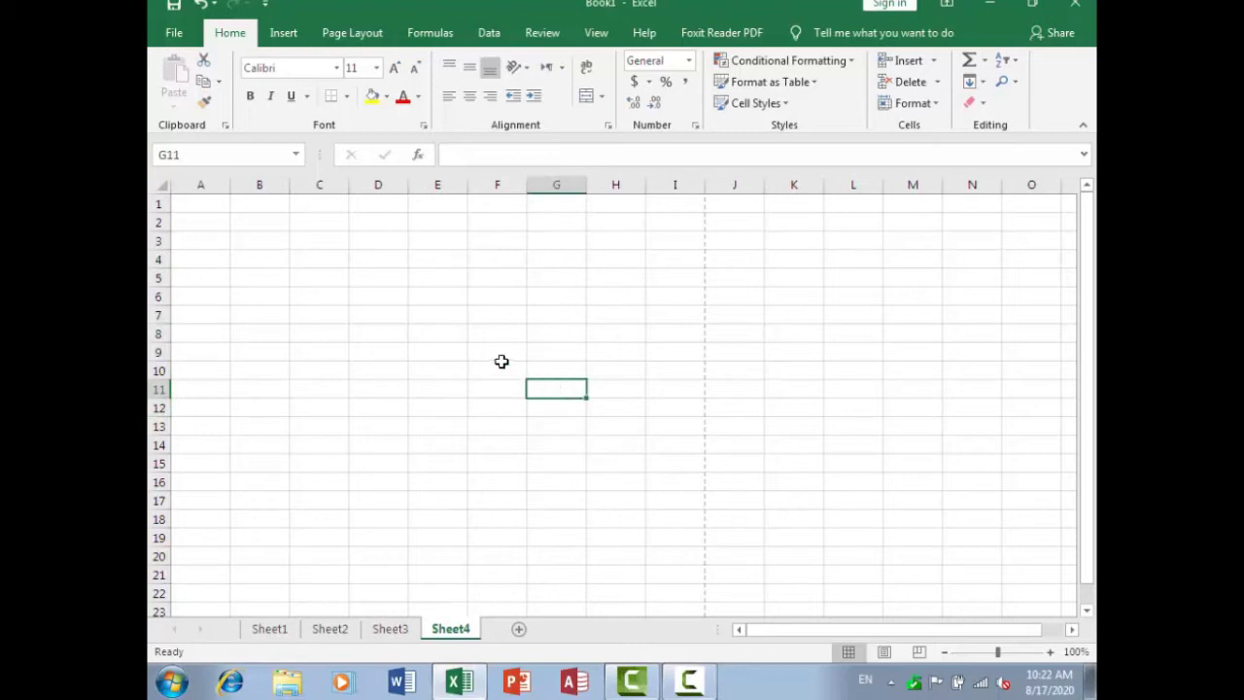
click(437, 263)
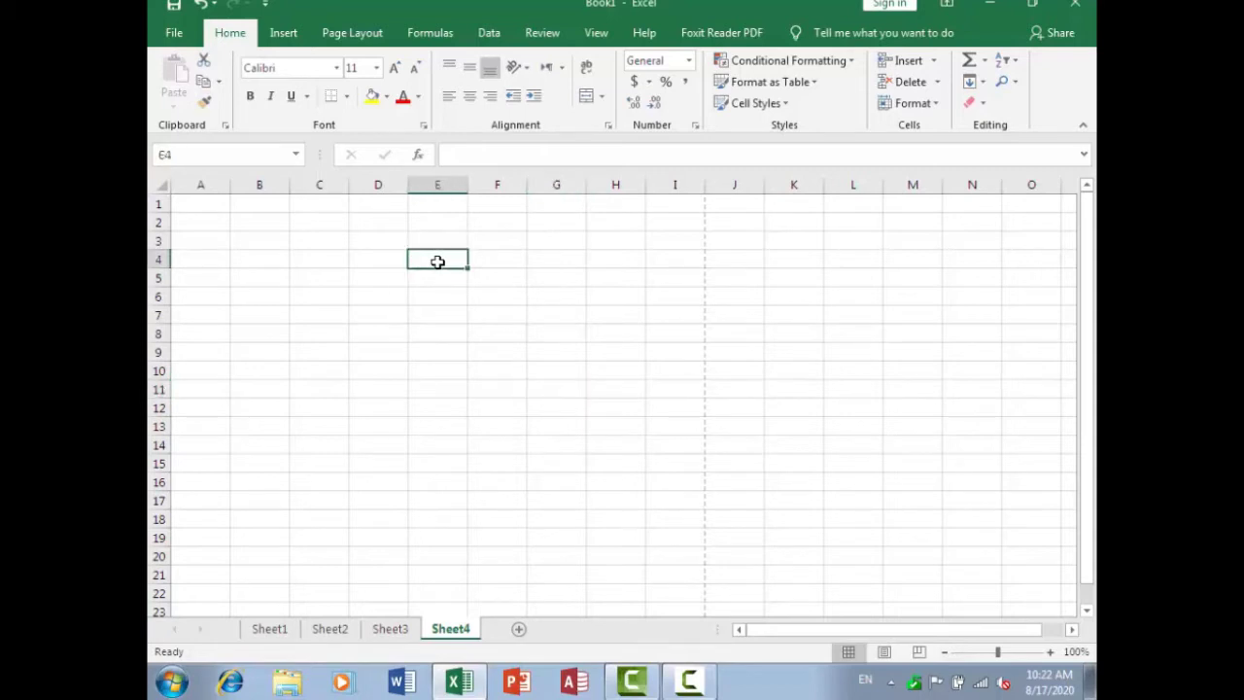
text(55)
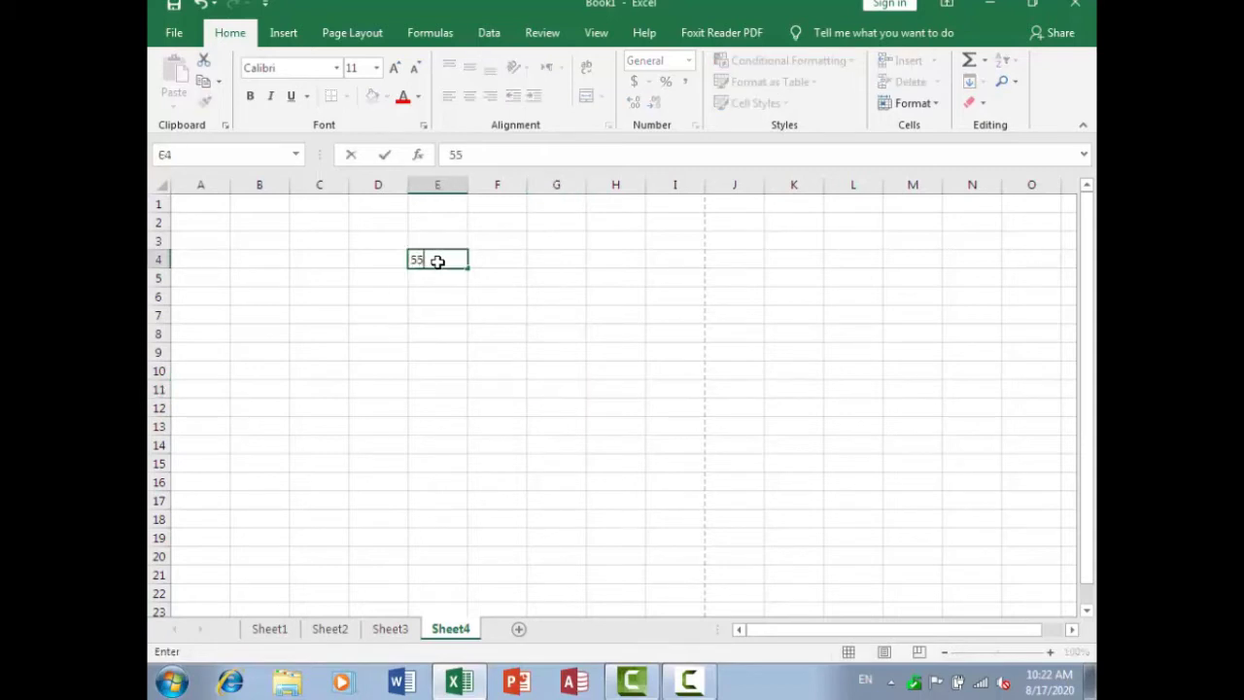
click(618, 300)
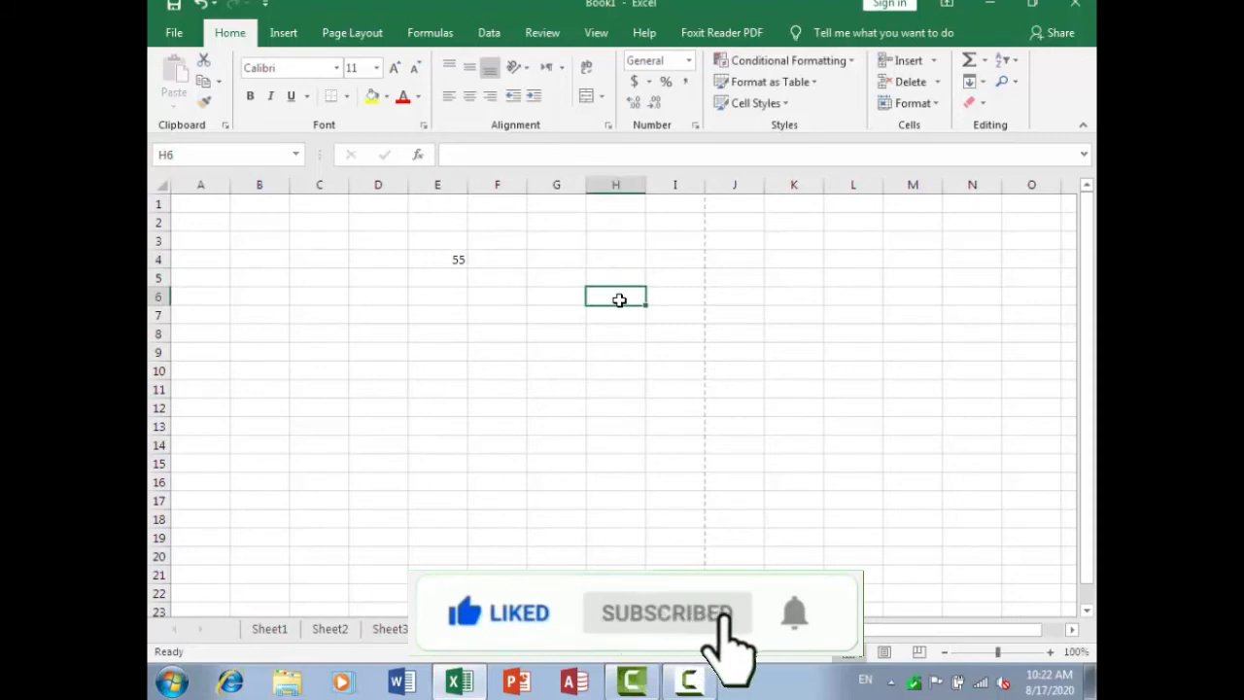
text(66)
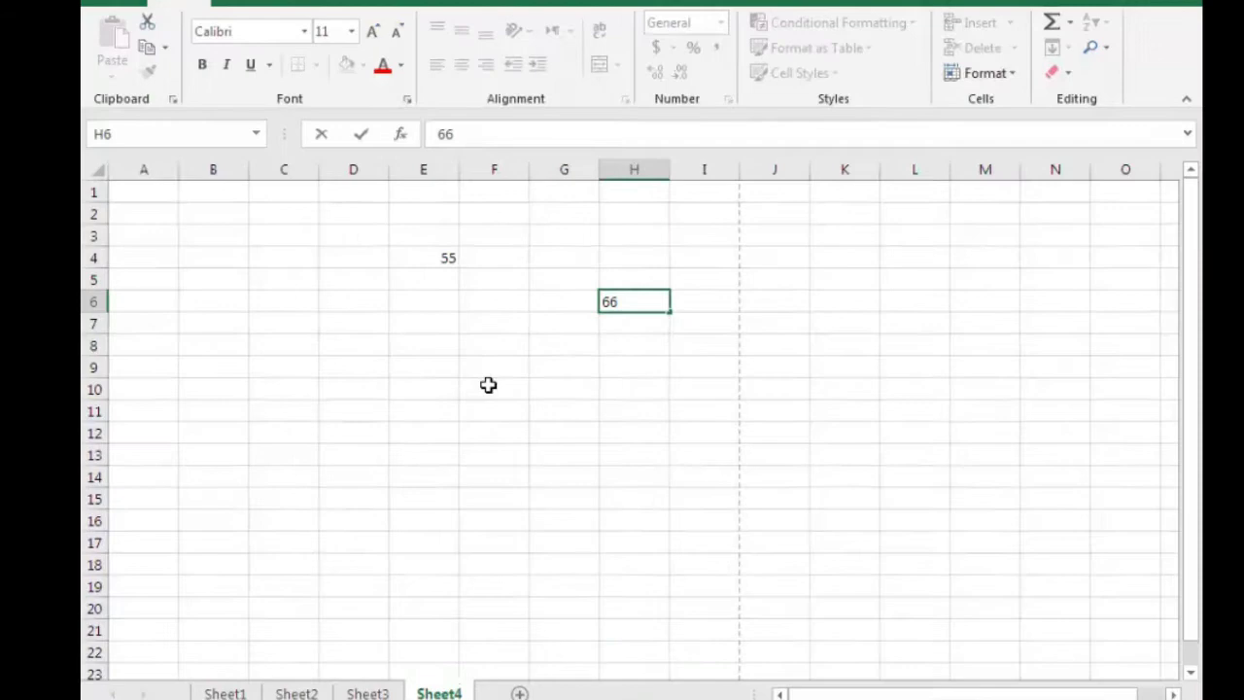
Enter the formula =55+60 in cell F10 using constant numbers, and reselect the cell to view its formula.
click(492, 367)
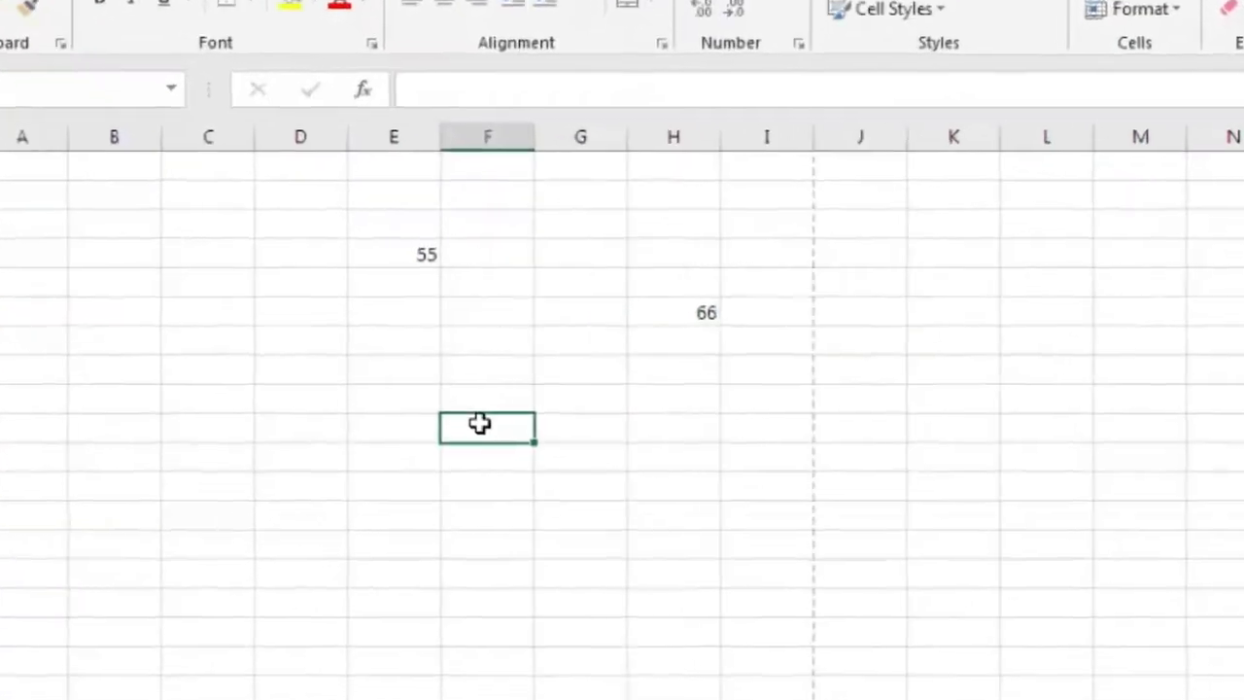
text(=)
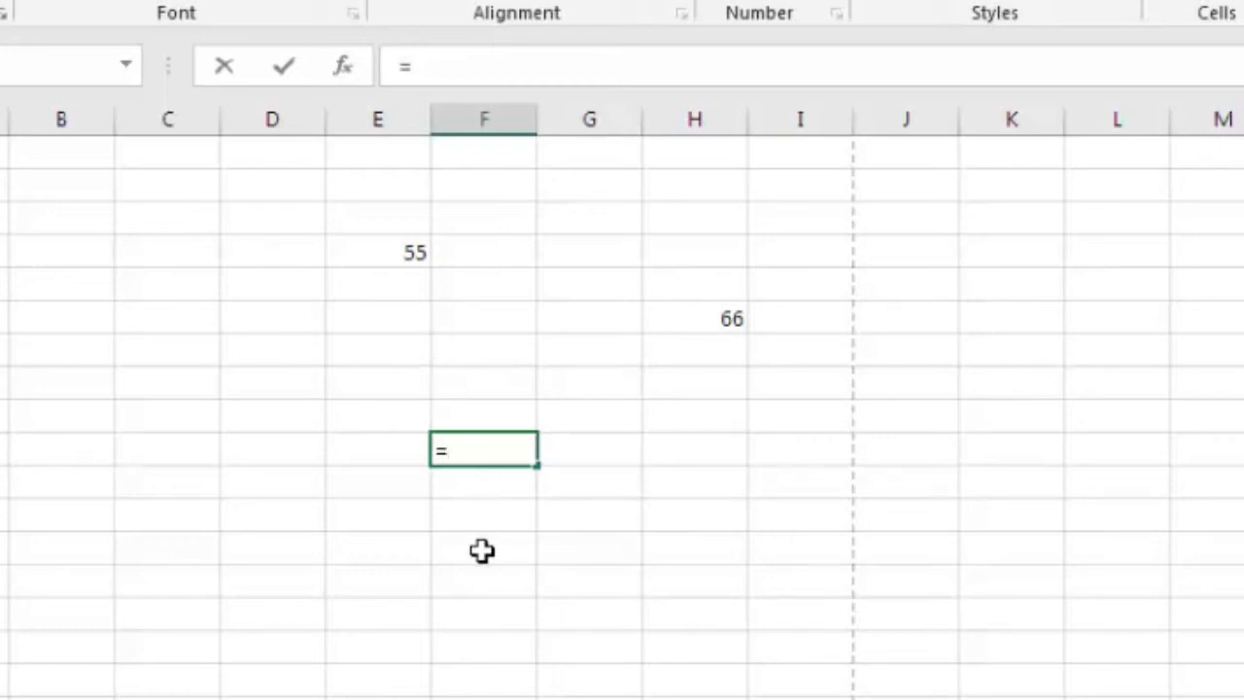
text(55)
text(=)
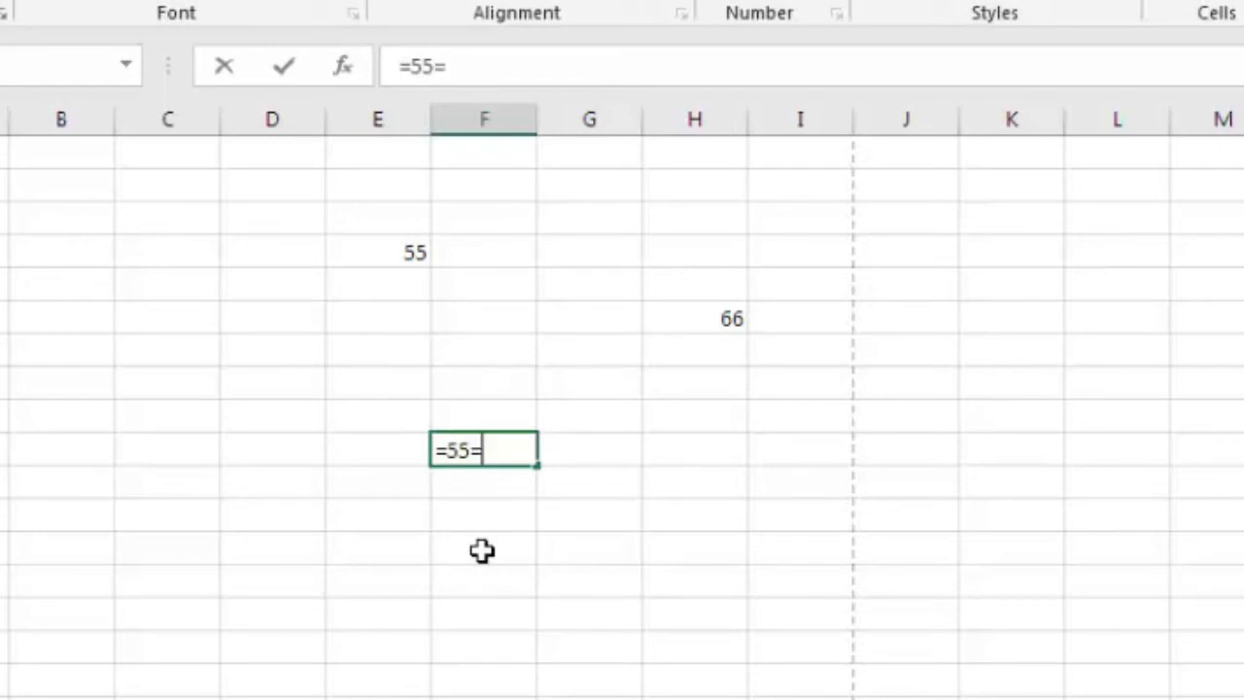
key(BackSpace)
text(+)
click(721, 328)
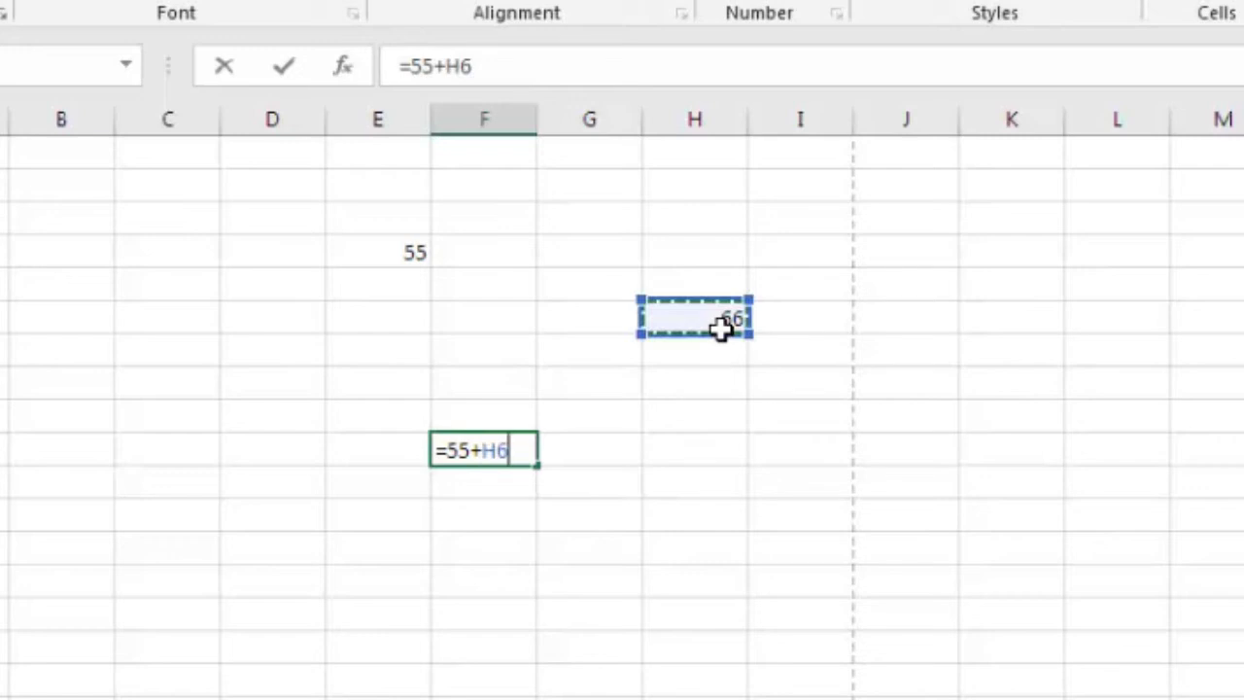
key(BackSpace)
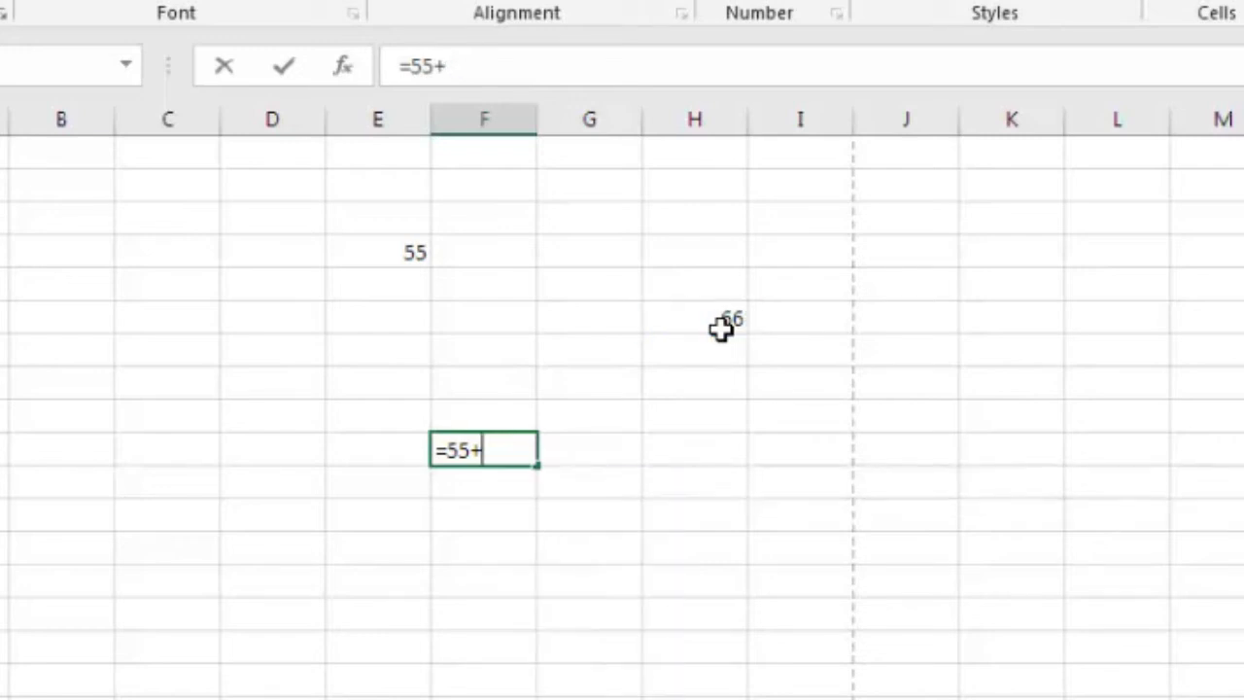
text(60)
key(Return)
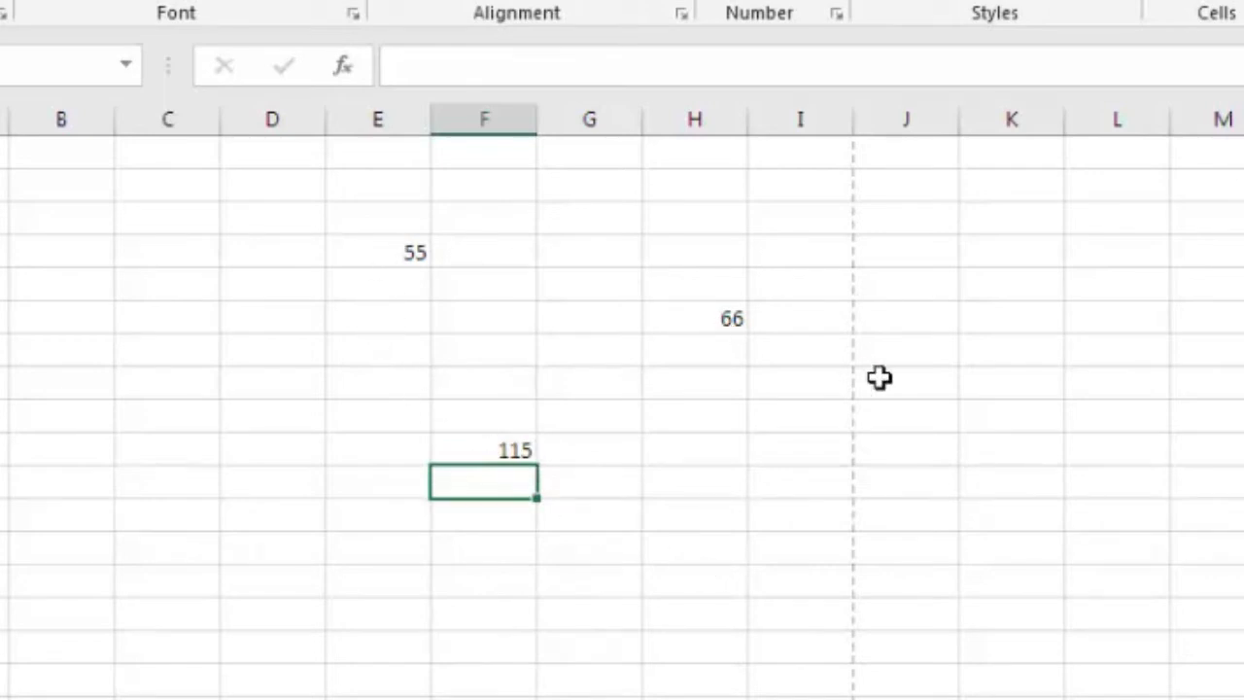
click(506, 453)
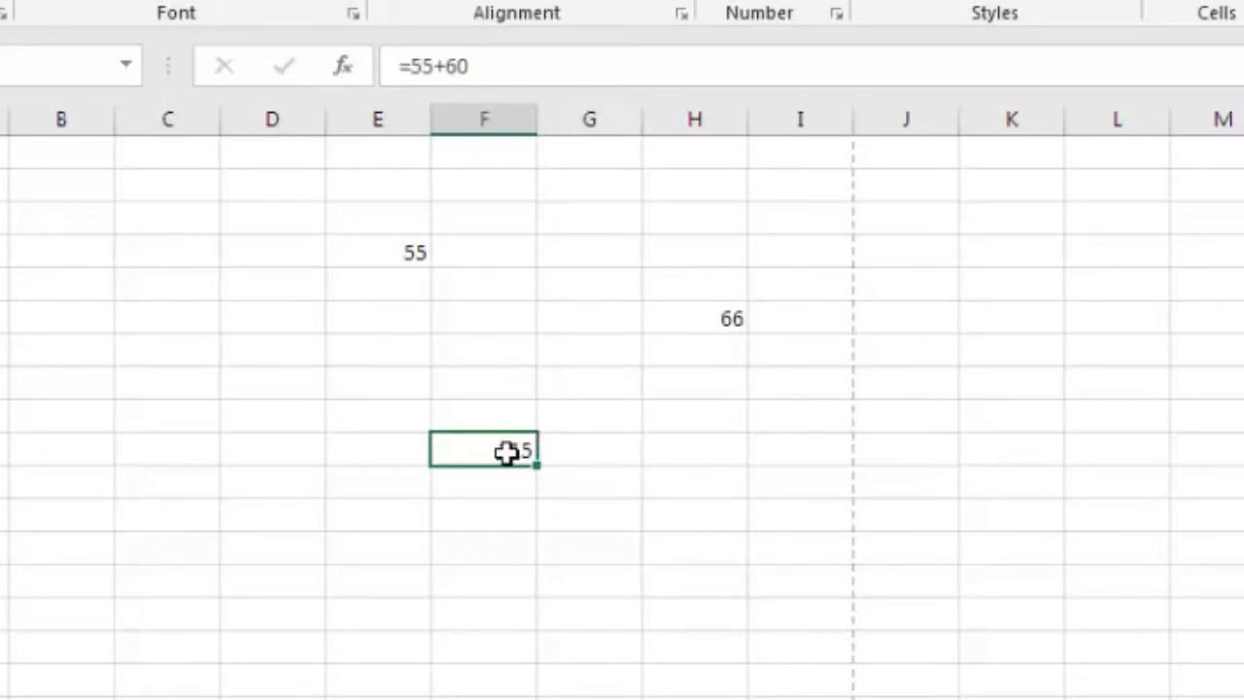
Replace the value in cell E4 with 99.
click(395, 258)
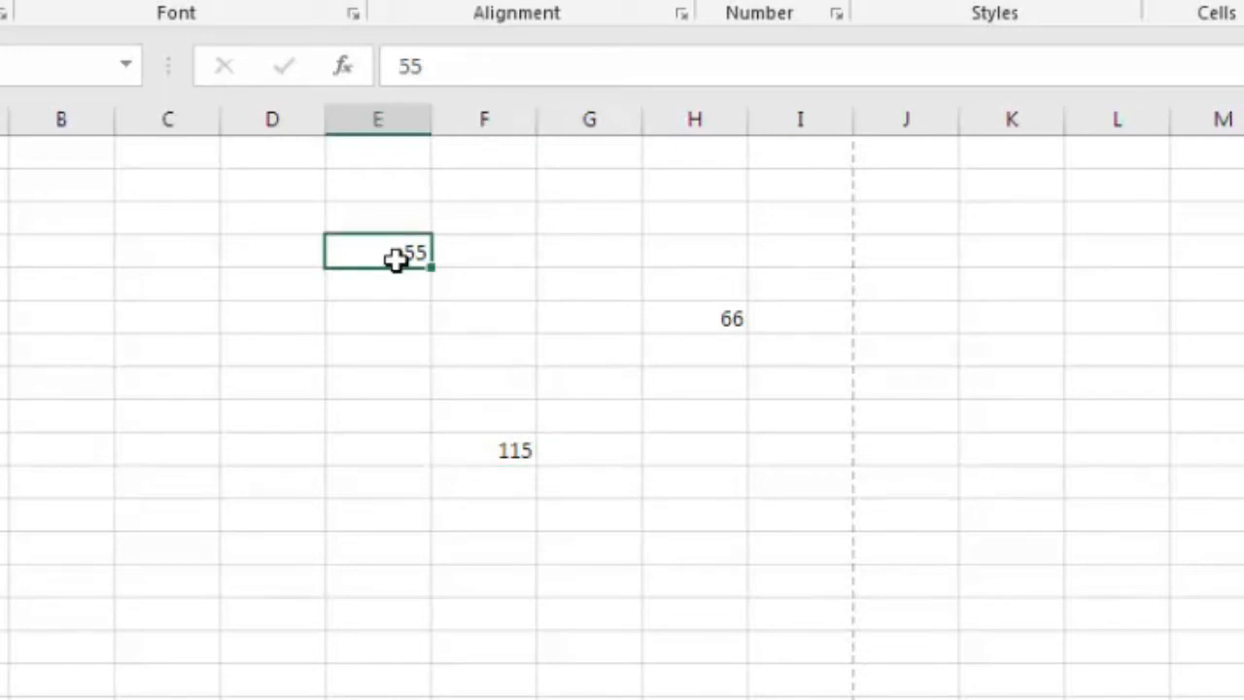
double_click(396, 259)
key(Delete)
key(Delete)
text(99)
key(Return)
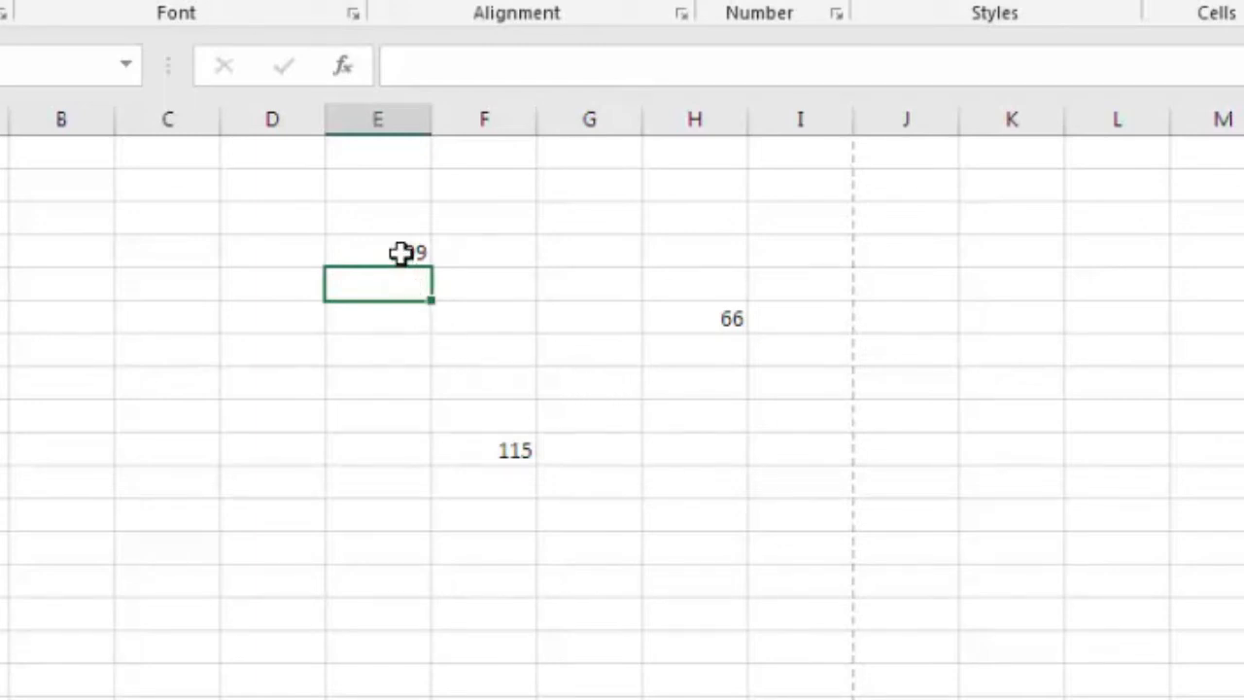
Enter the formula =E4+H6 in cell H10 by picking the referenced cells, and compare it with the formula in F10.
click(706, 446)
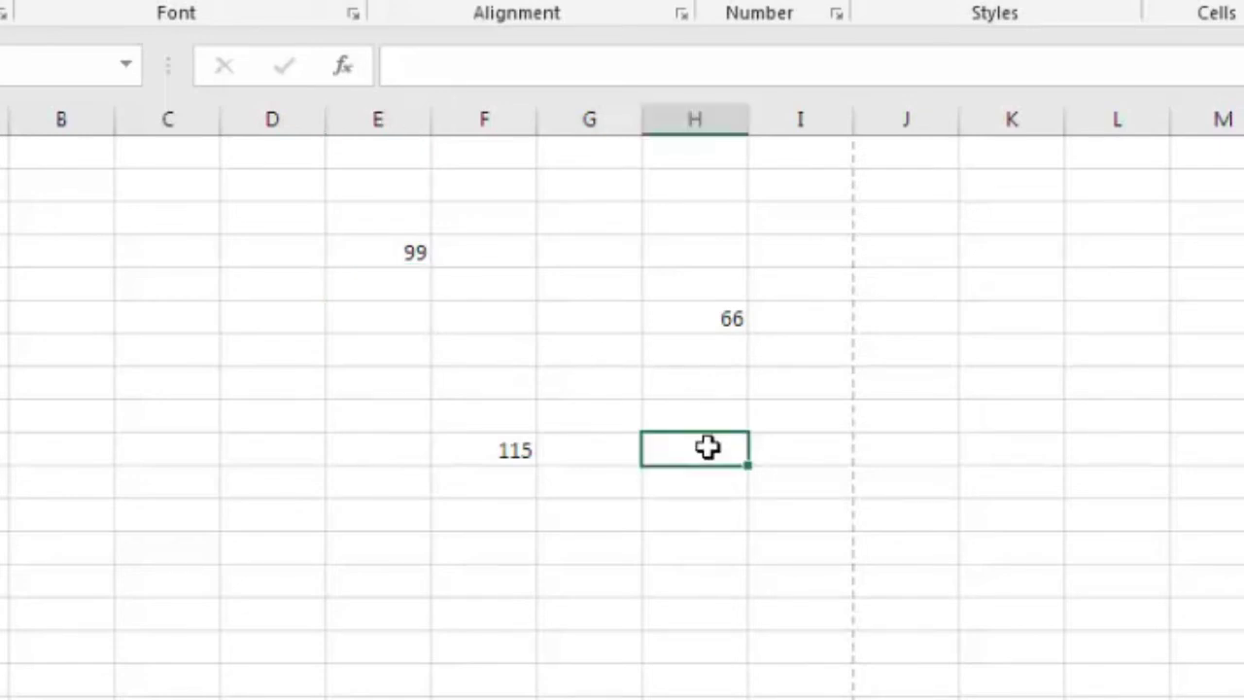
text(=)
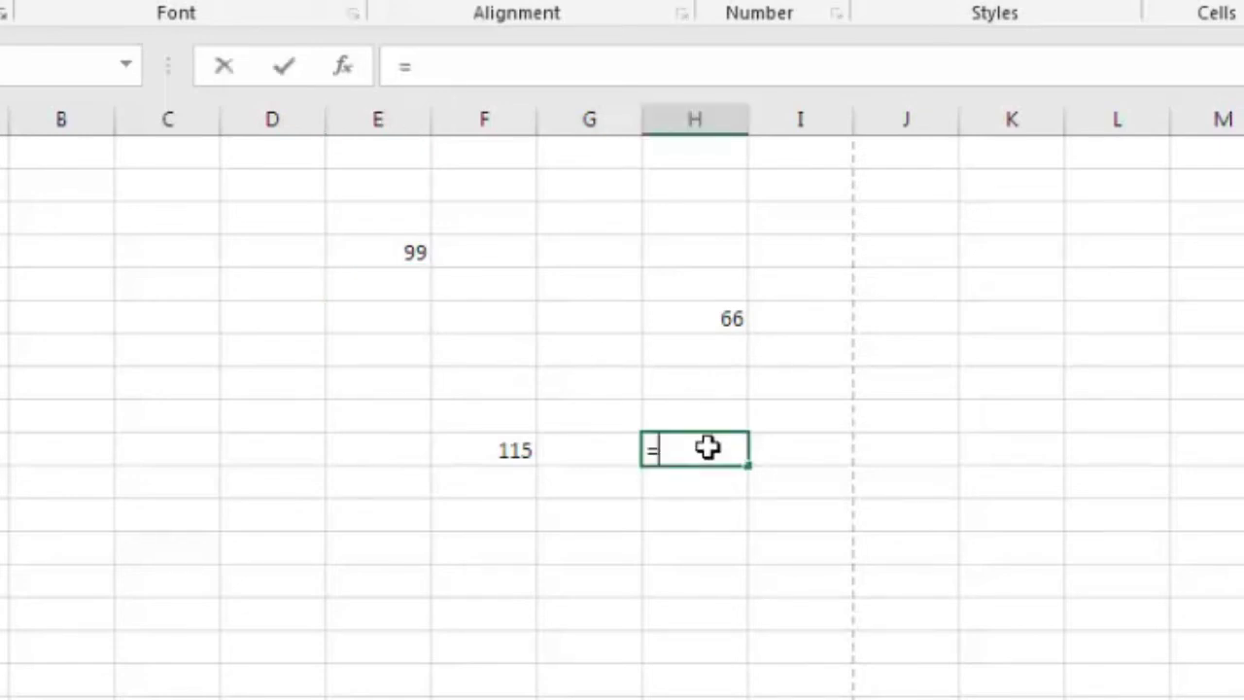
click(414, 254)
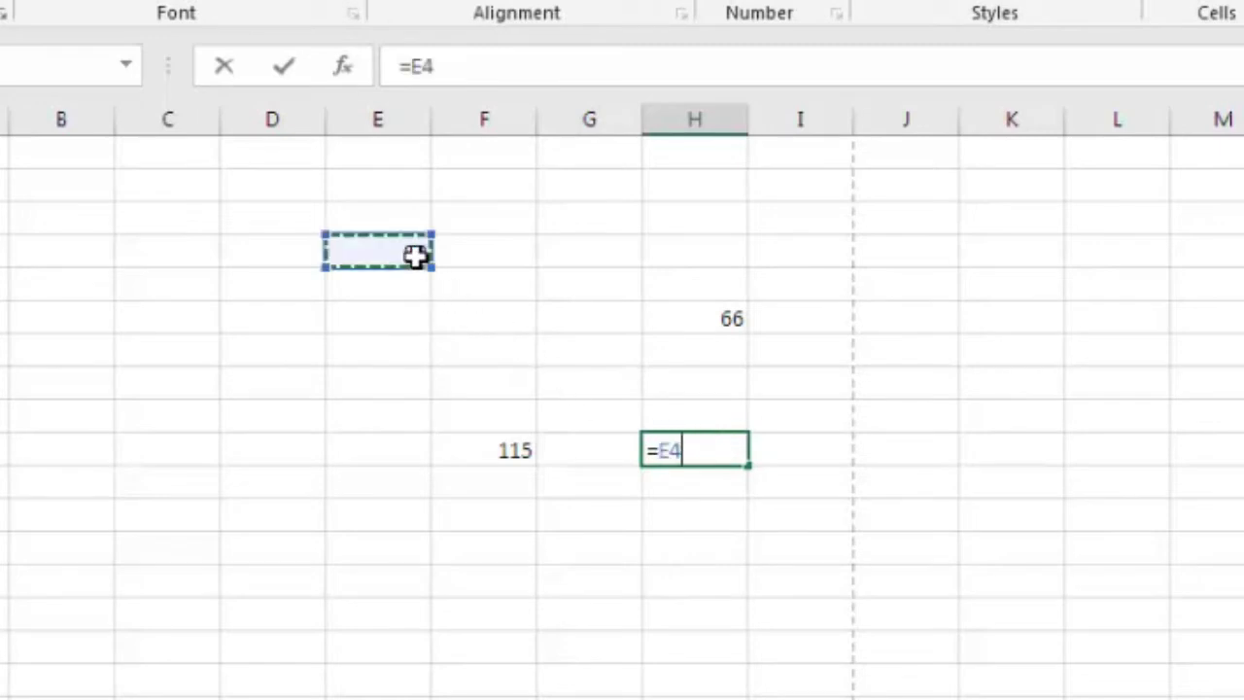
text(+)
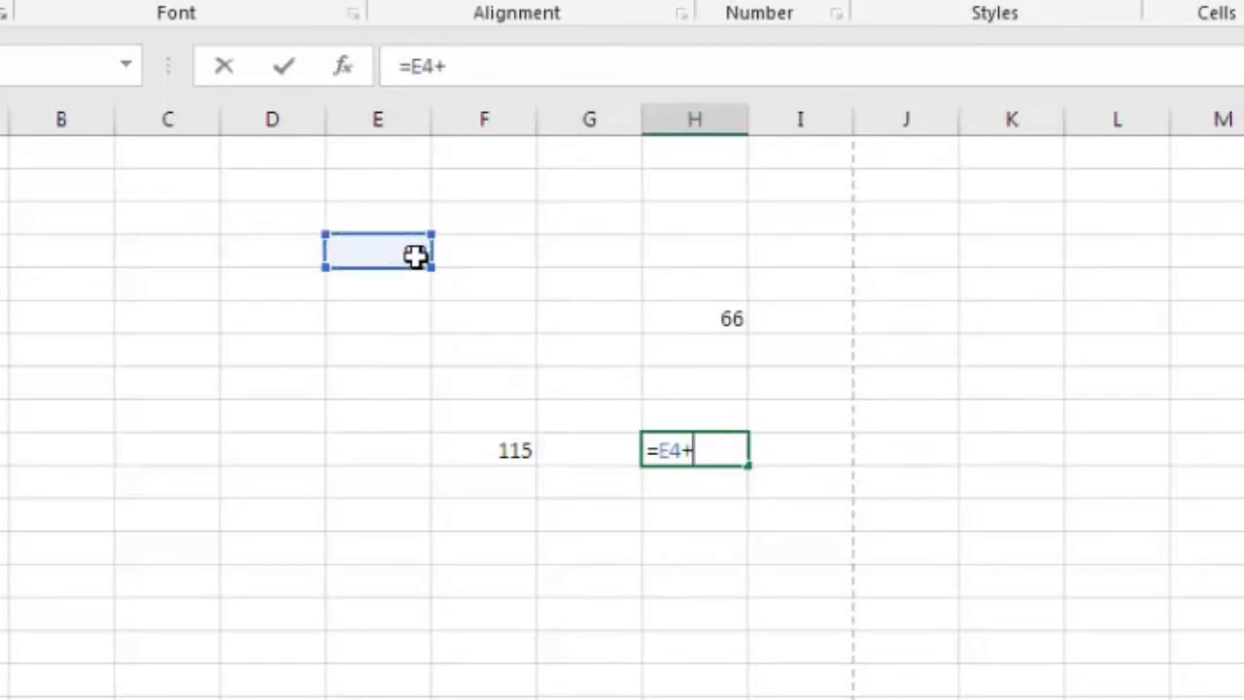
click(716, 313)
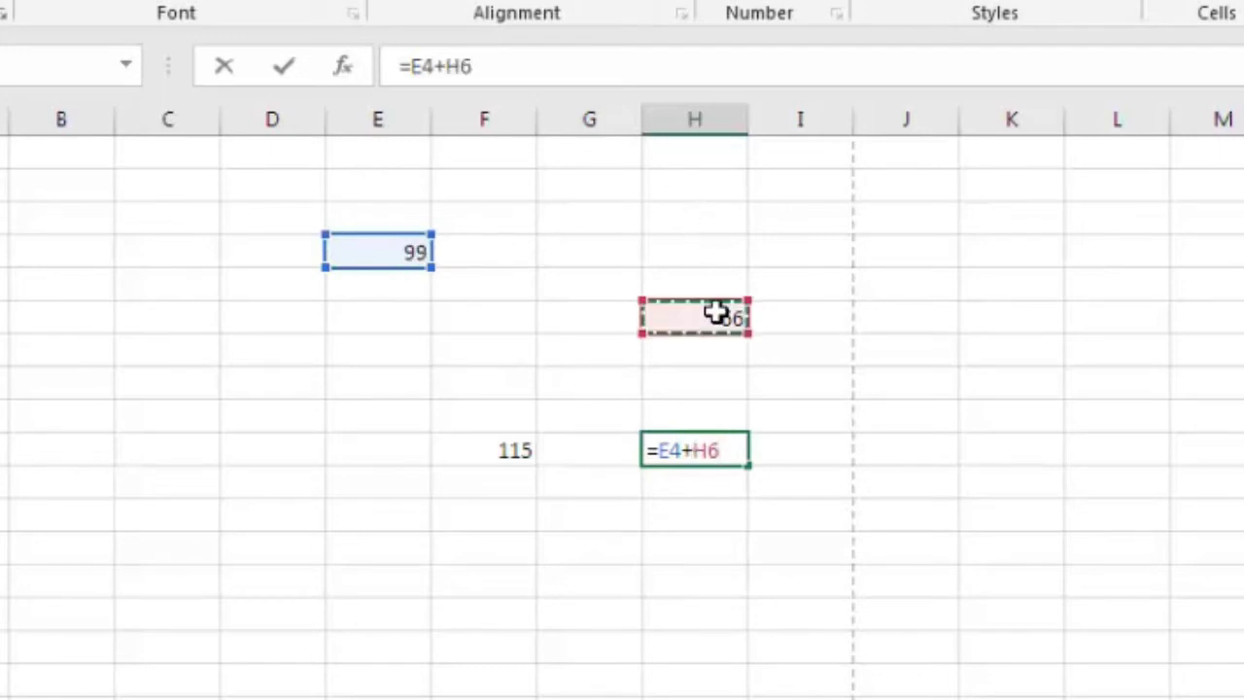
key(Return)
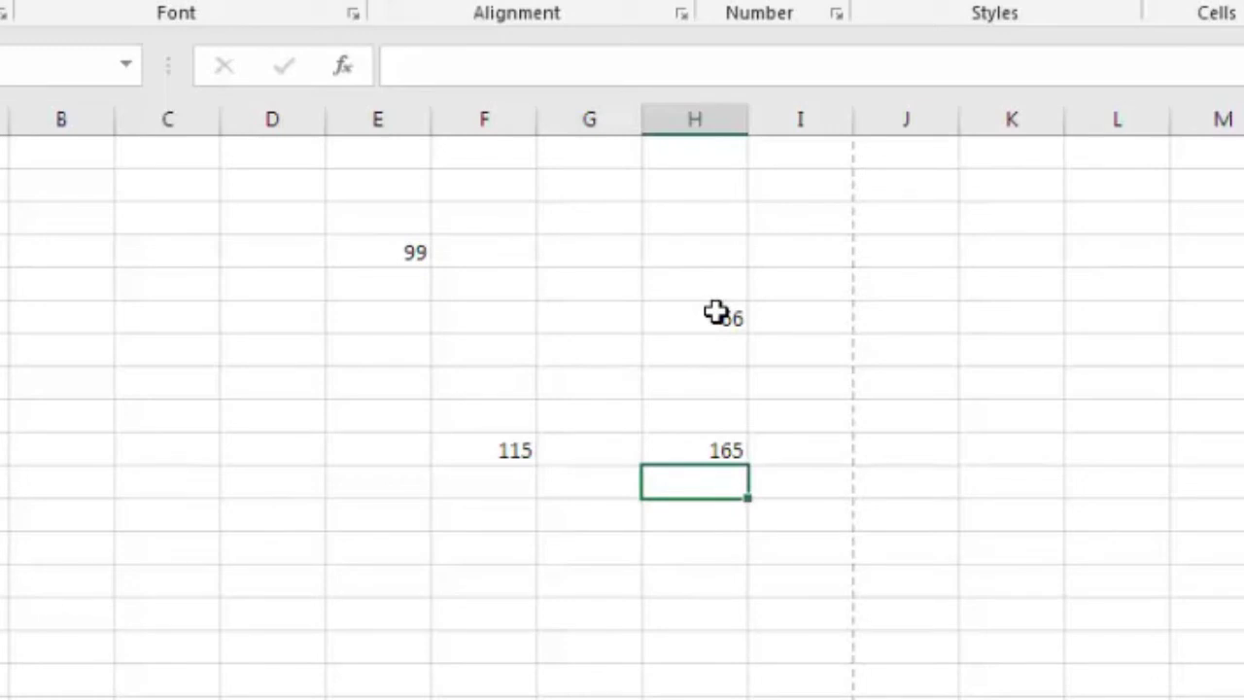
click(724, 448)
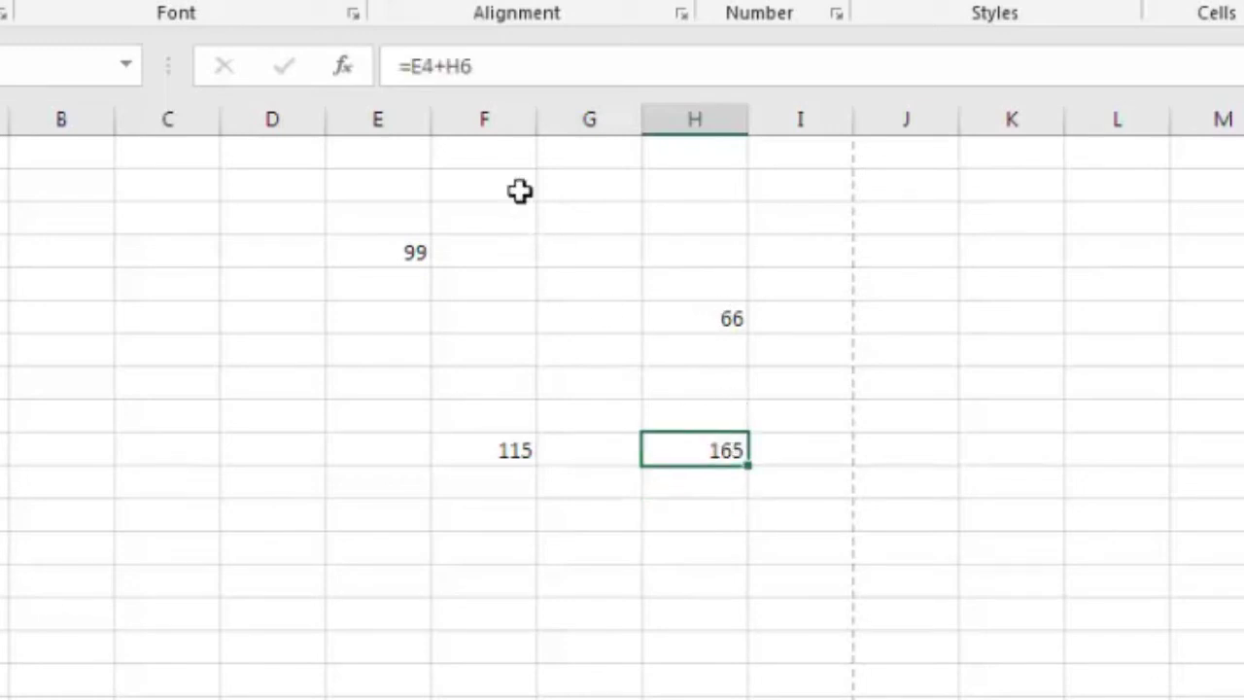
click(509, 456)
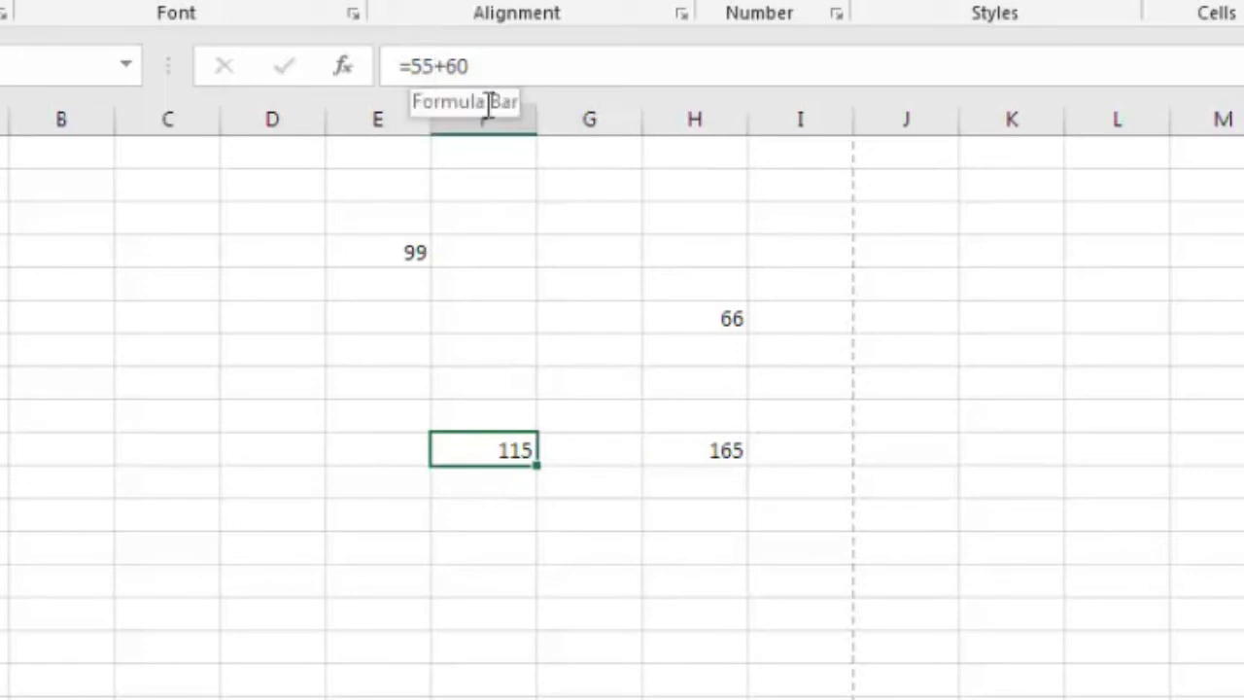
click(723, 445)
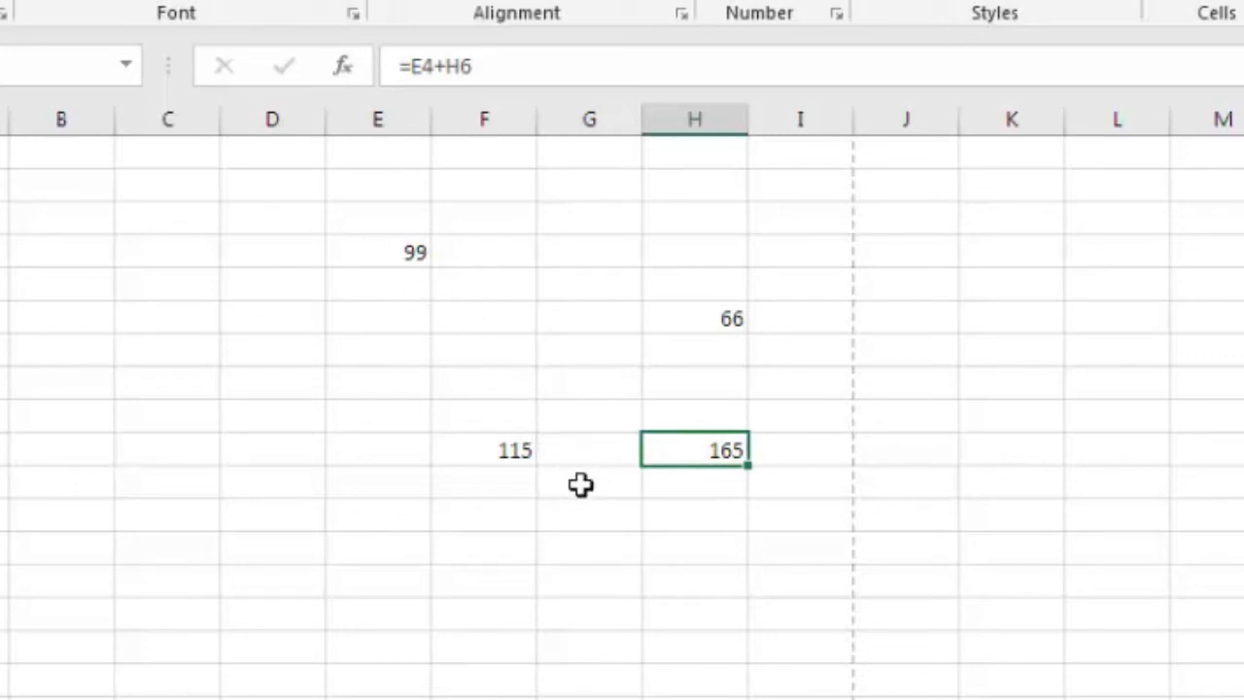
Enter the formula =e4+h6 in cell G12 by writing out the cell references.
click(579, 513)
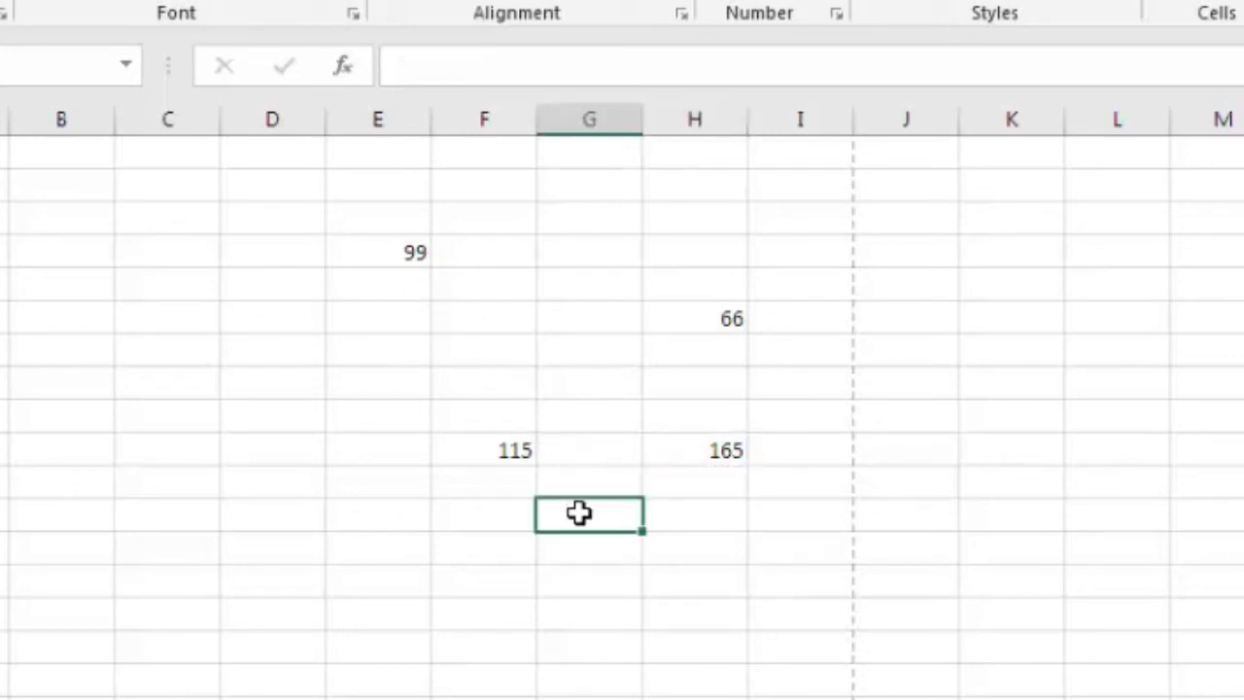
text(=)
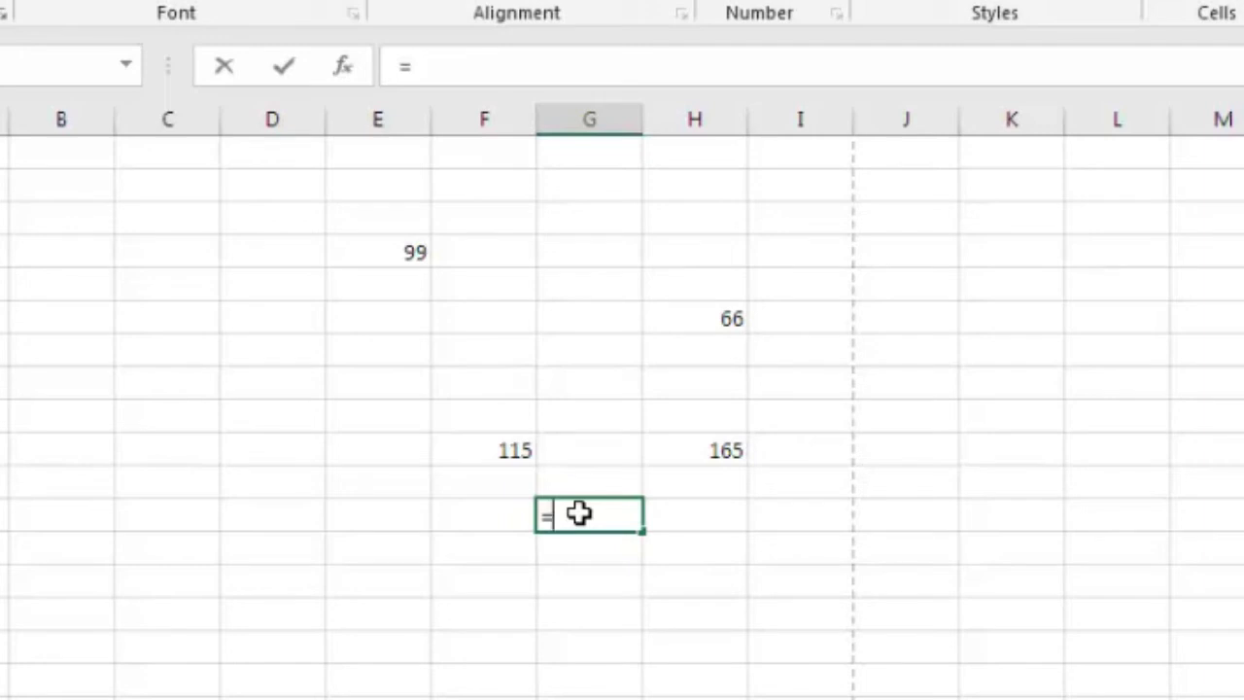
text(e4)
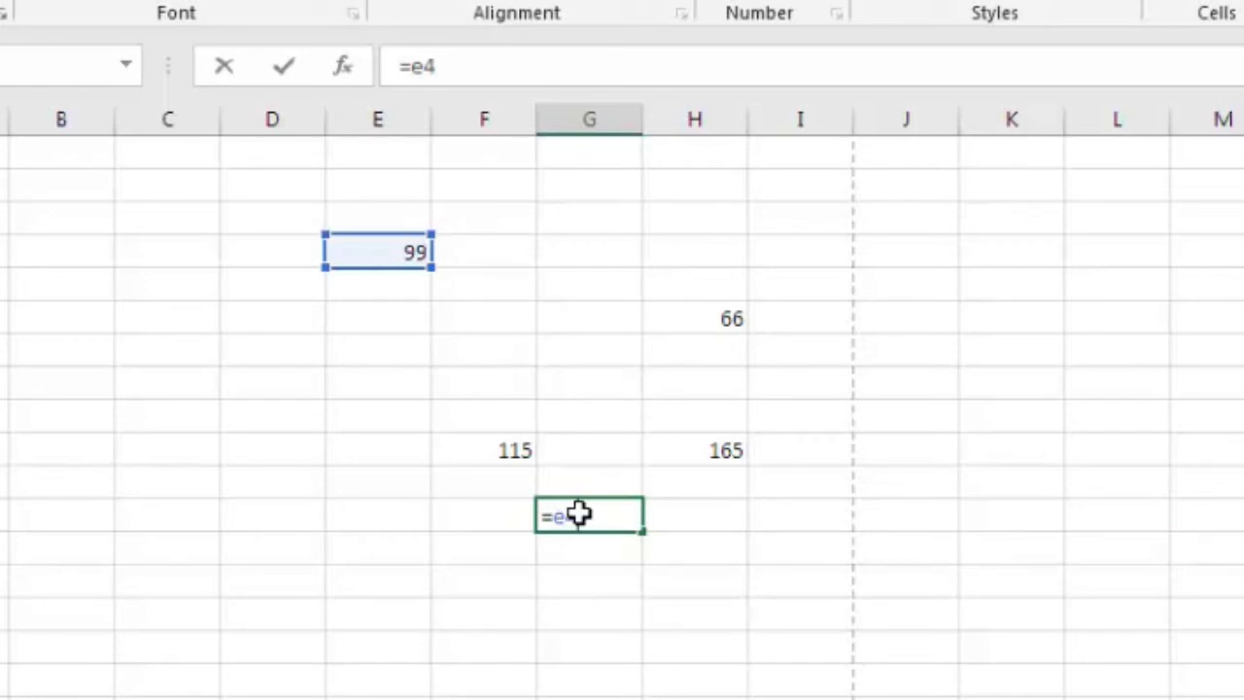
text(+)
text(h6)
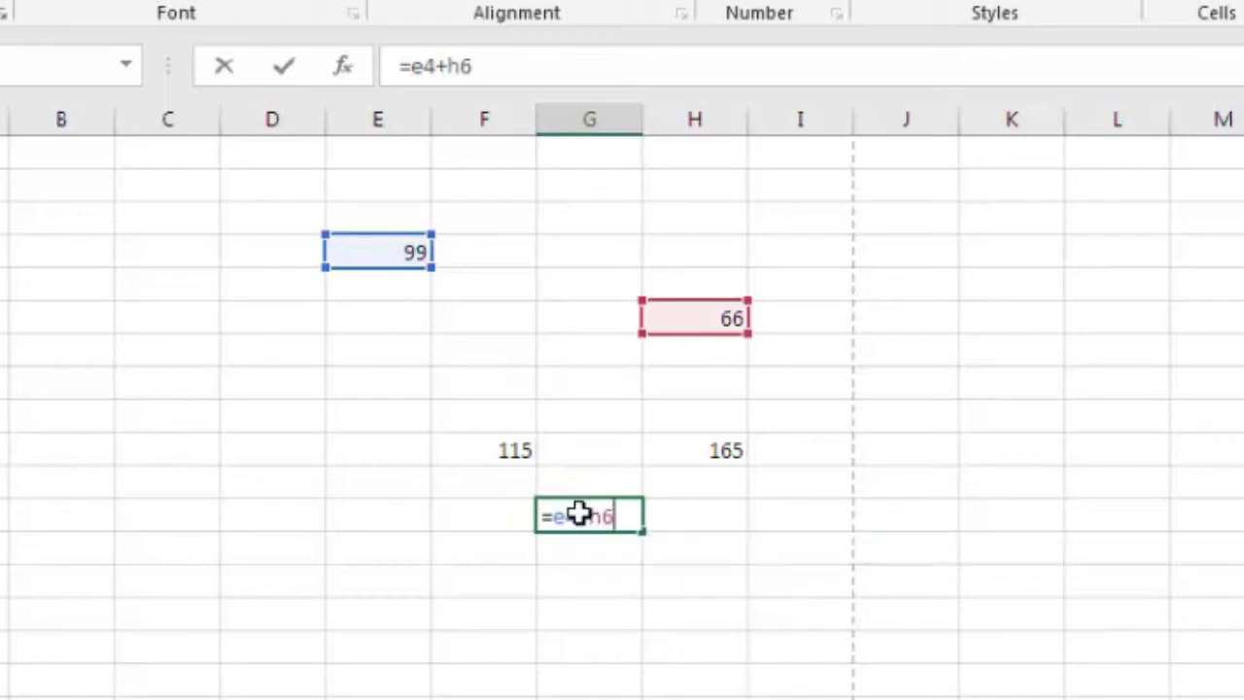
key(Return)
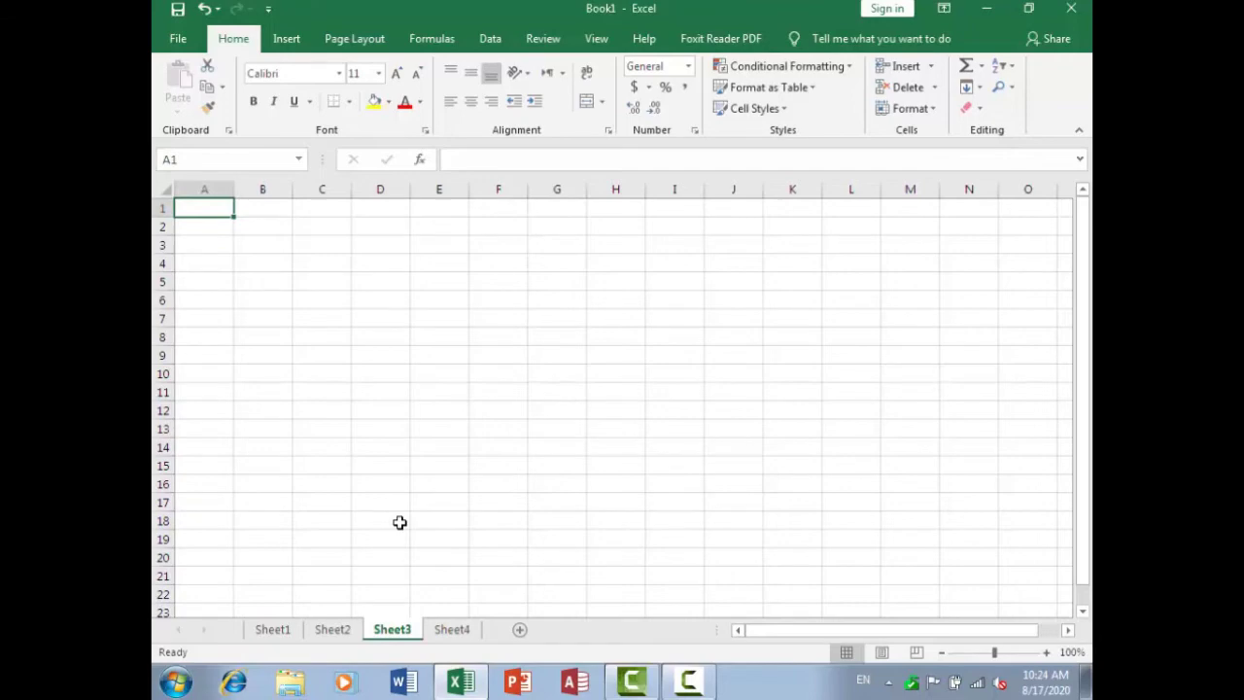
Enter the column headers name, job, salary, bounus and total in cells A1 to E1 of Sheet3.
text(name)
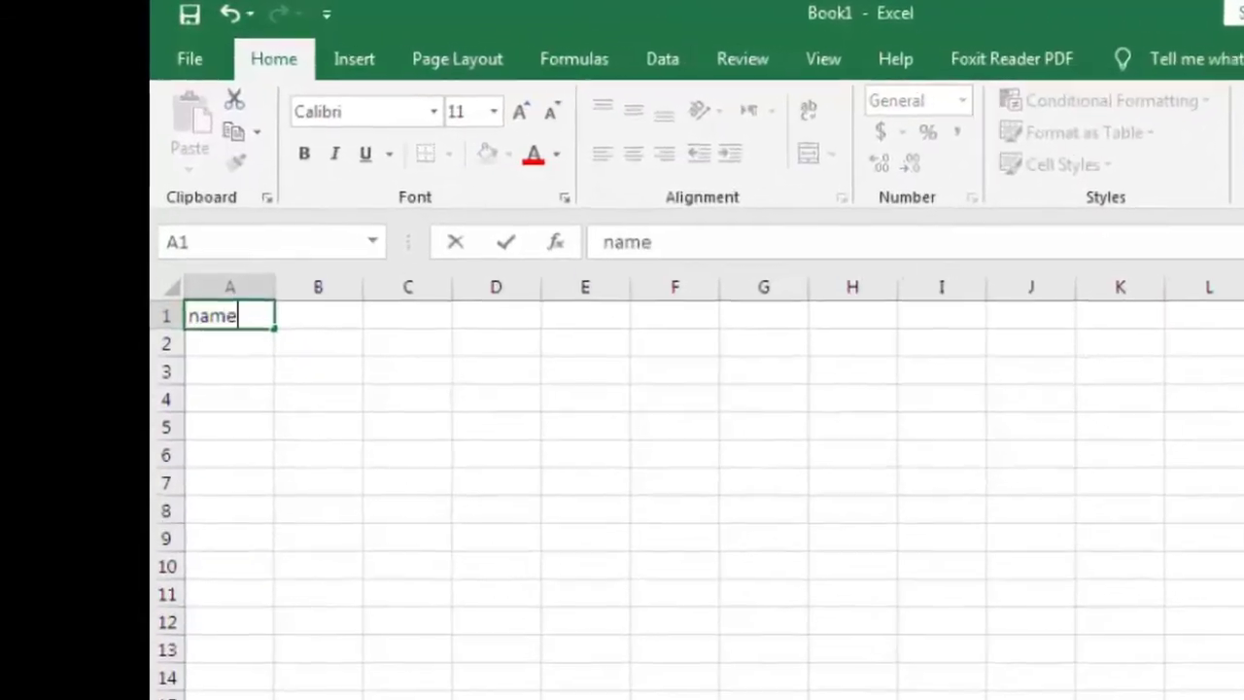
key(ctrl+Return)
key(Tab)
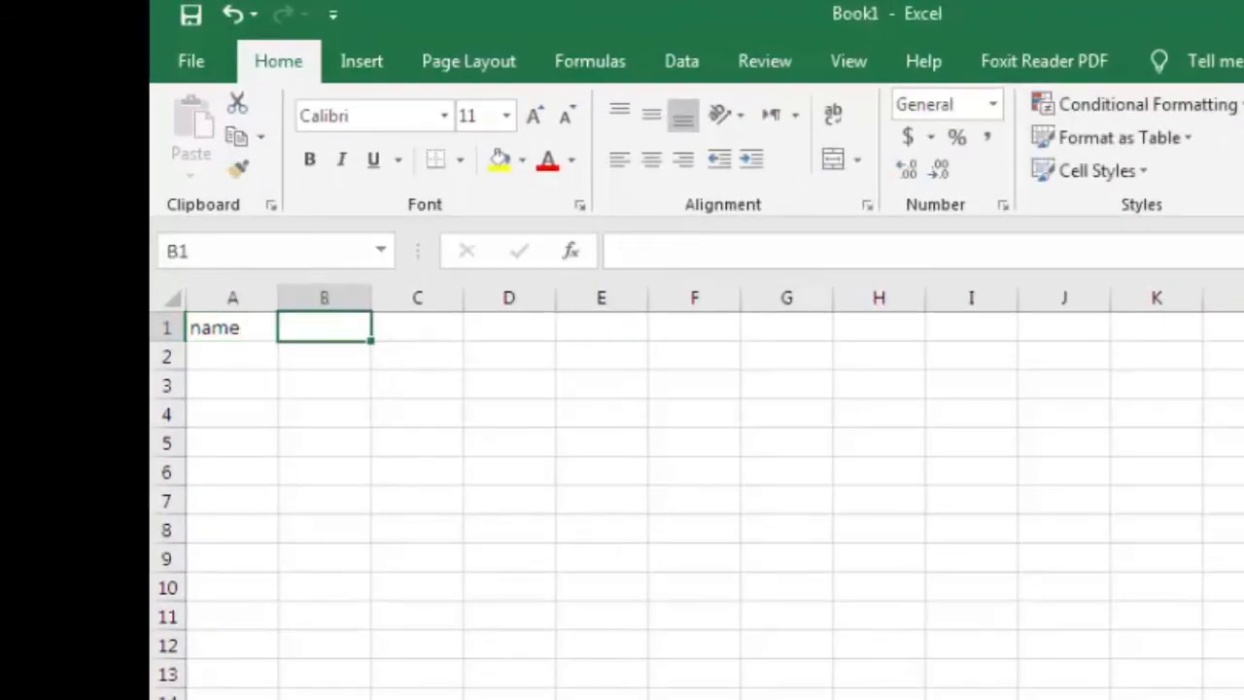
text(job)
key(Tab)
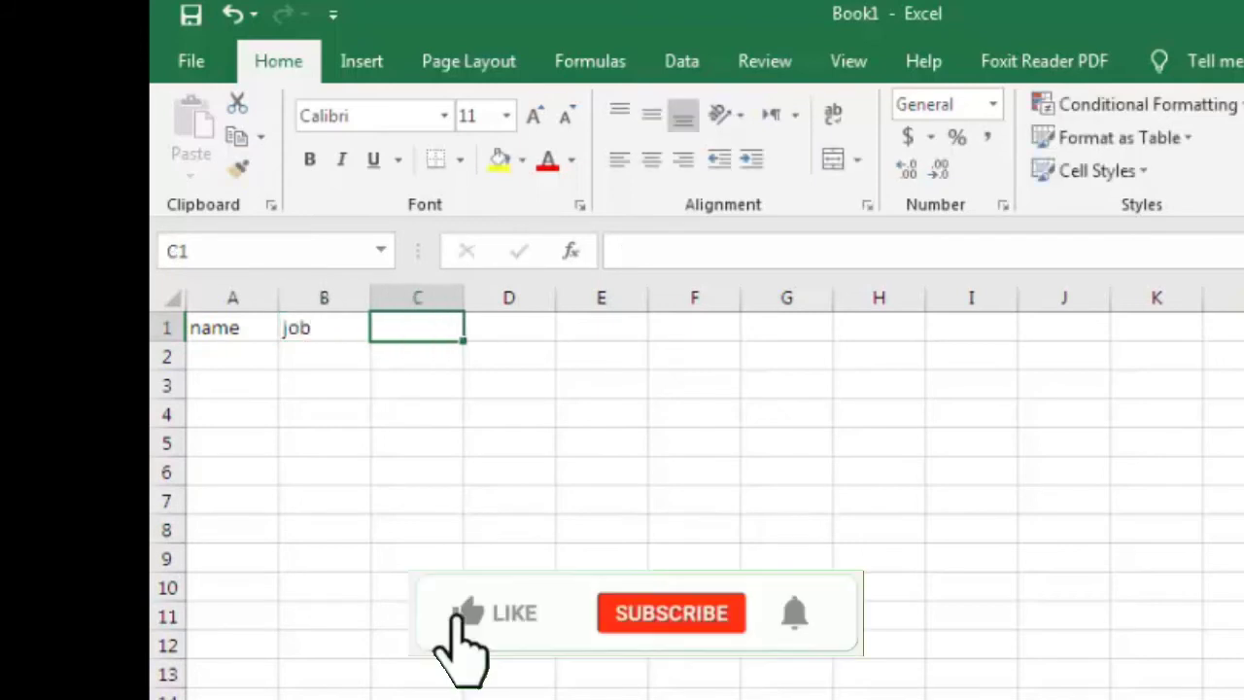
text(salary)
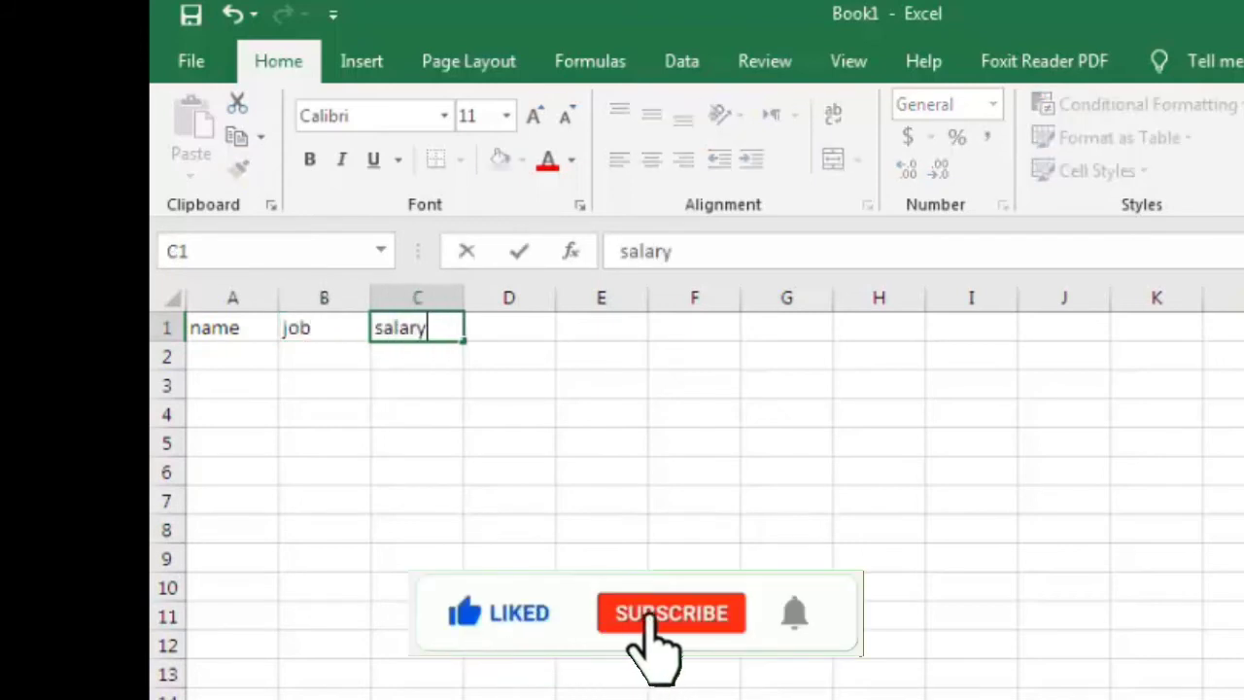
key(Tab)
text(bo)
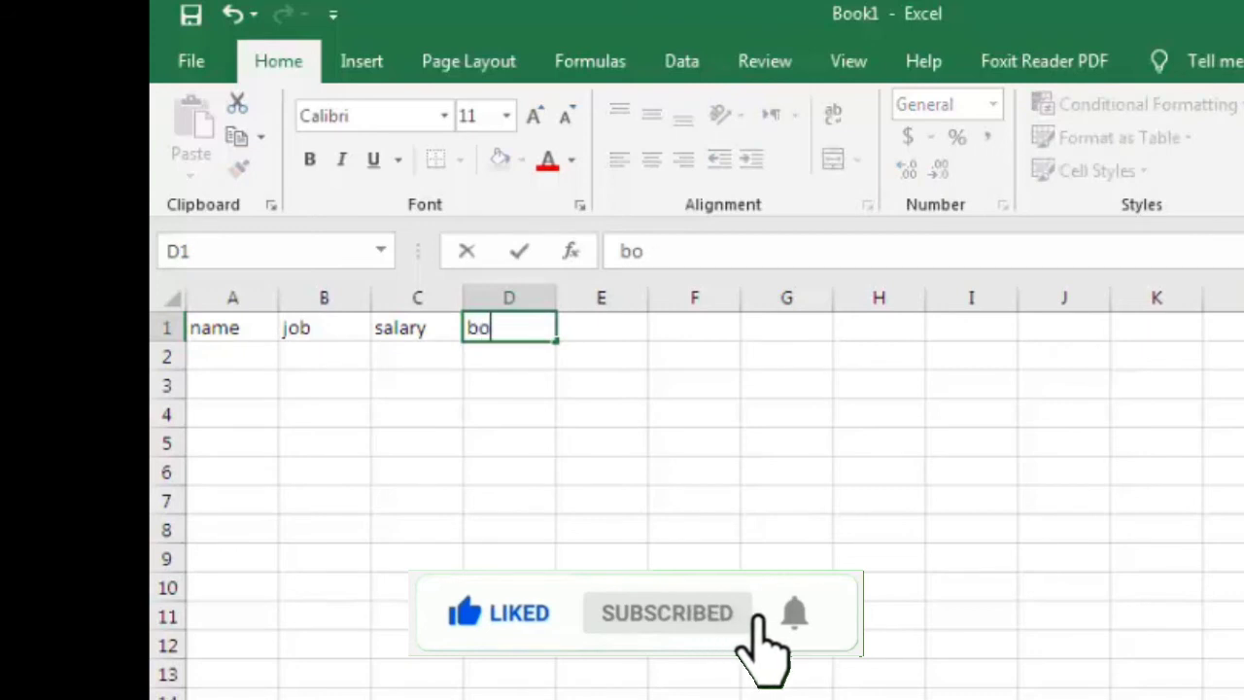
text(unus)
key(ctrl+Return)
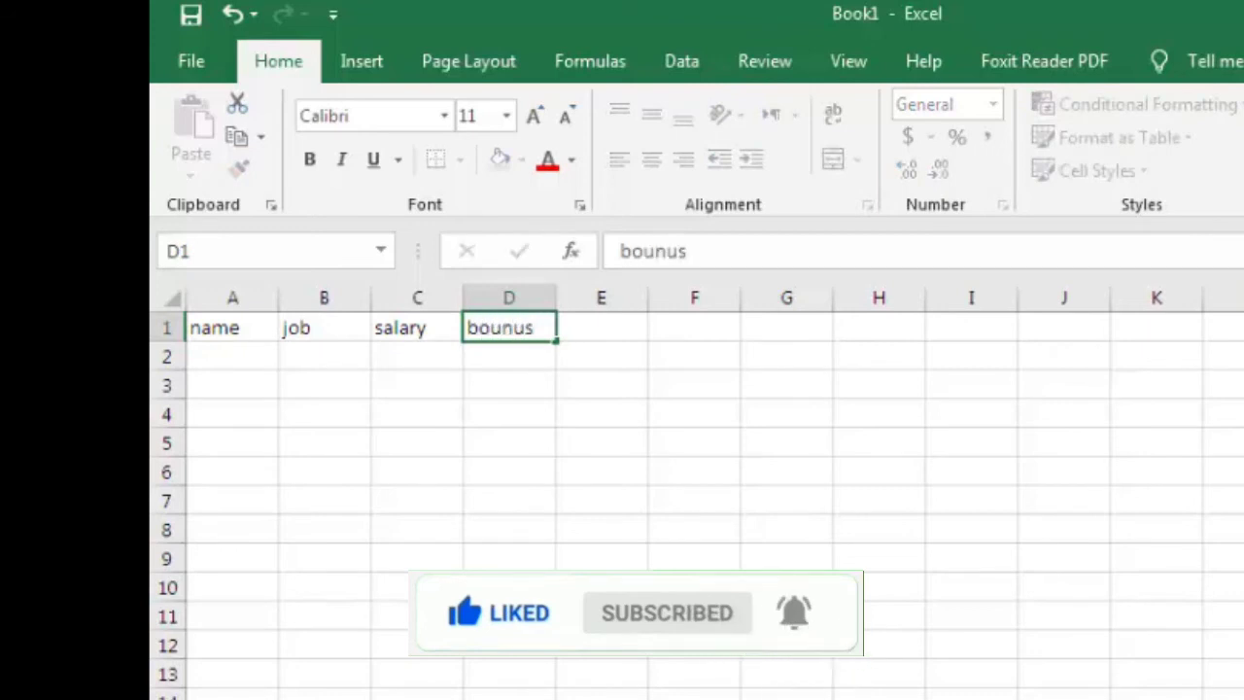
key(Tab)
text(toa)
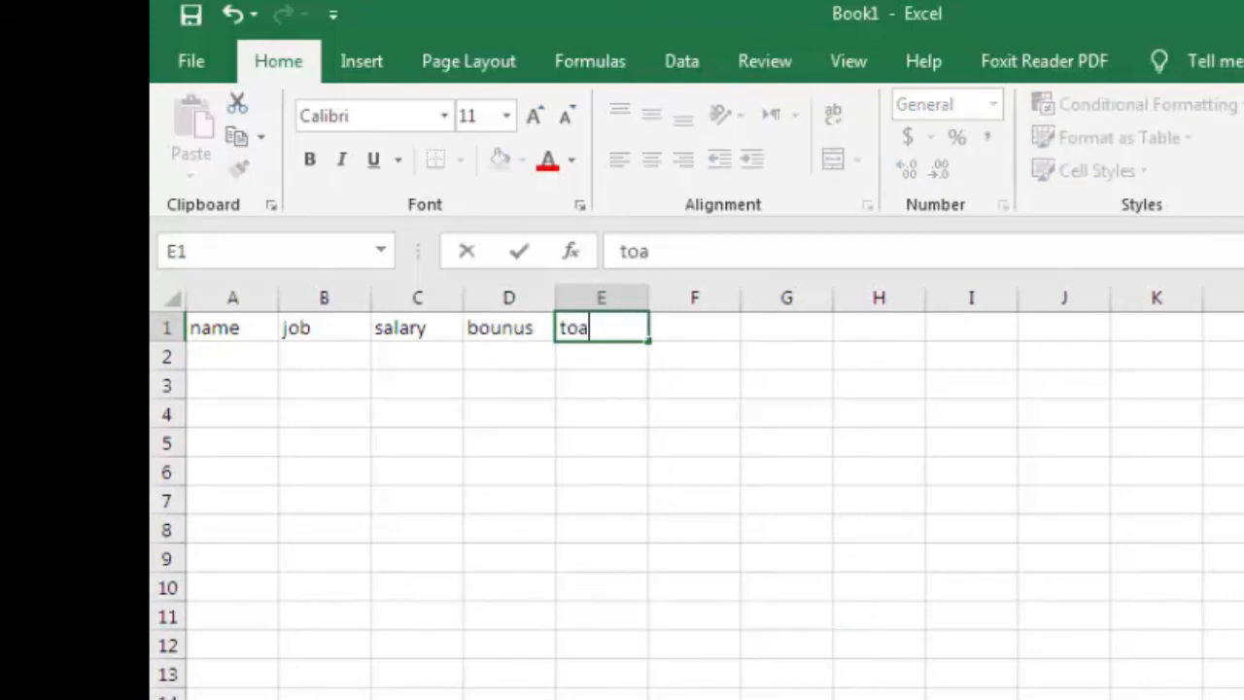
key(BackSpace)
text(tal)
key(Return)
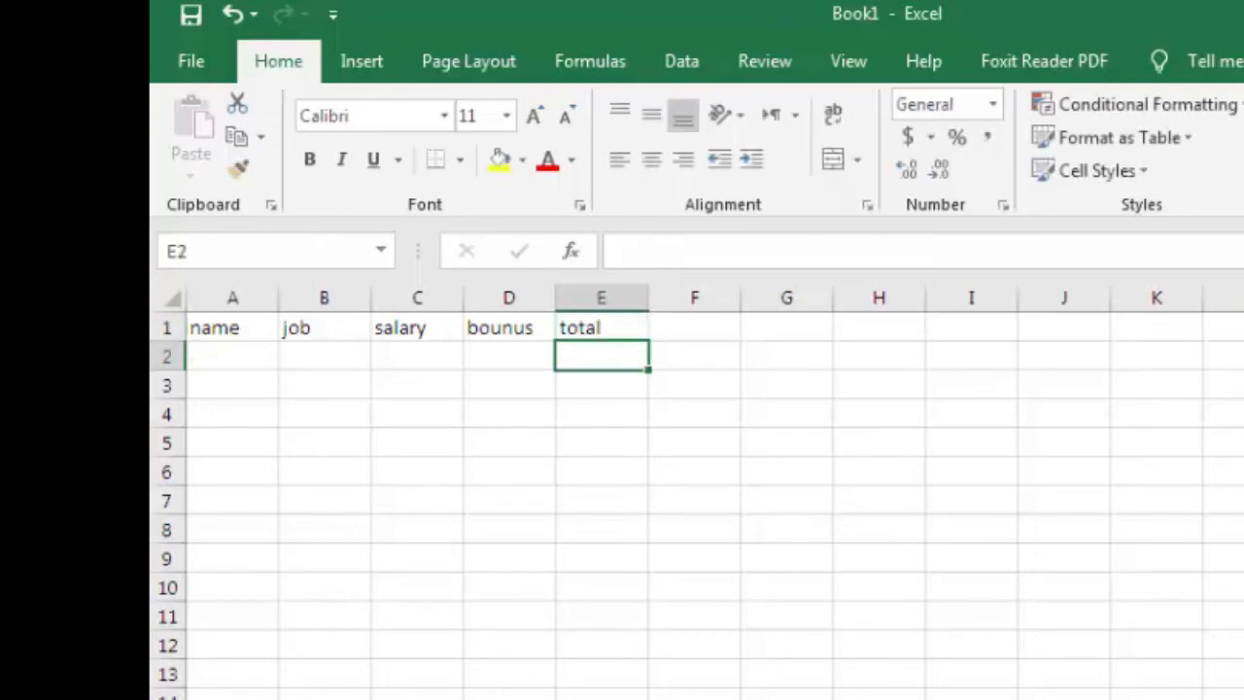
Fill in five employees' names under the name header in cells A2 to A6.
key(Left)
key(Left)
key(Left)
key(Left)
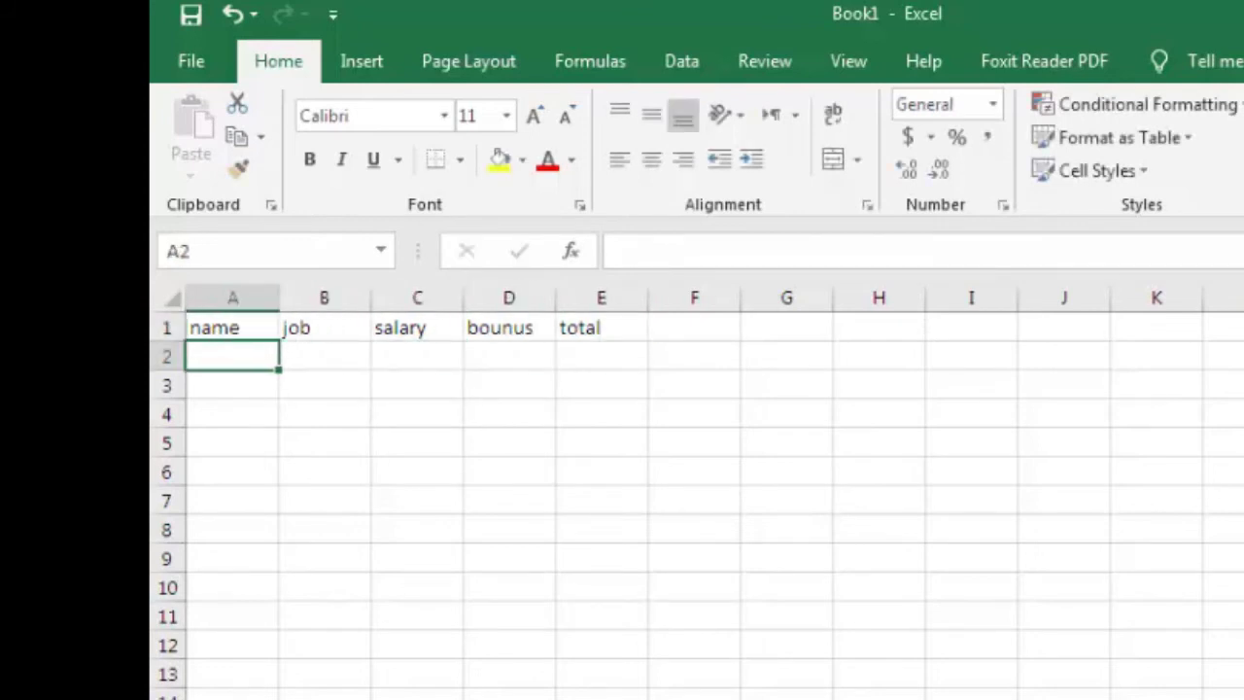
text(khan)
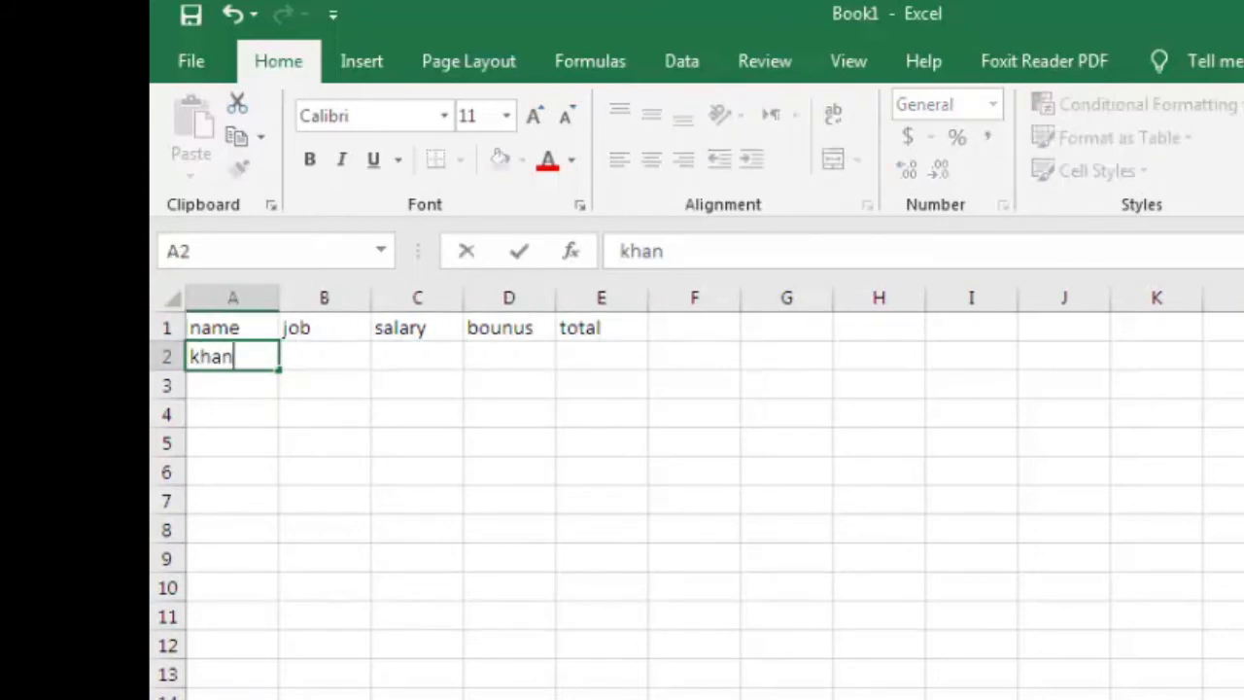
key(Return)
text(ahmad)
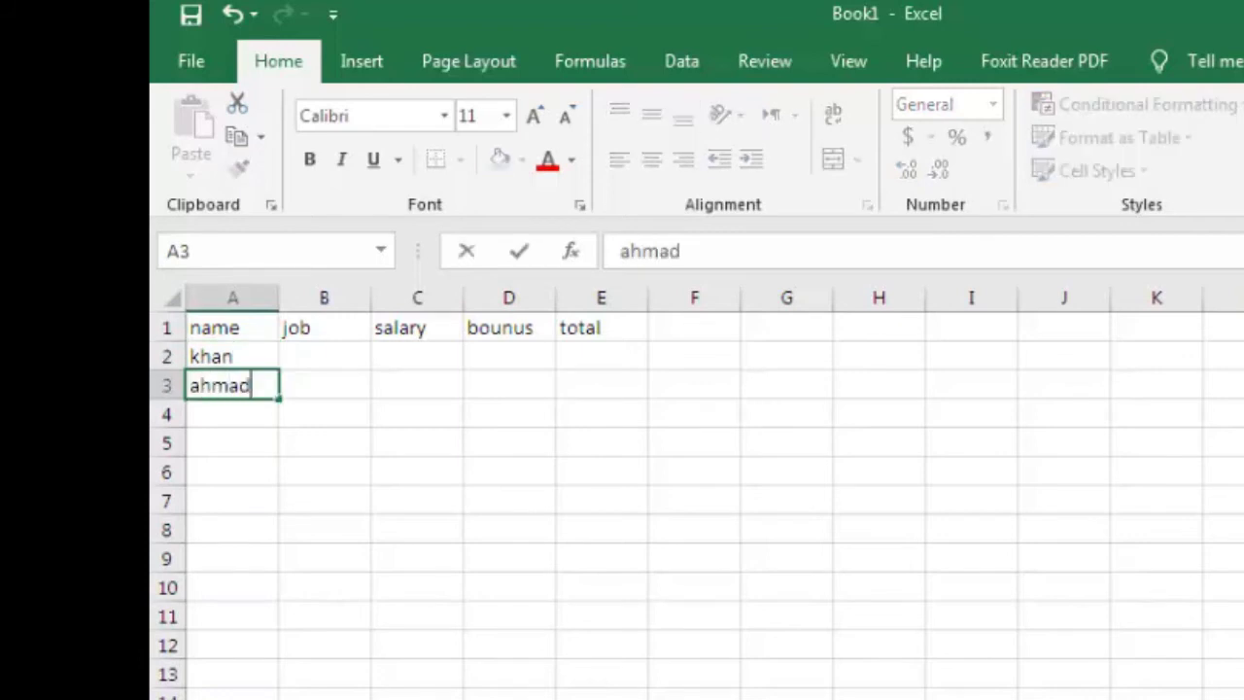
key(Return)
text(salim)
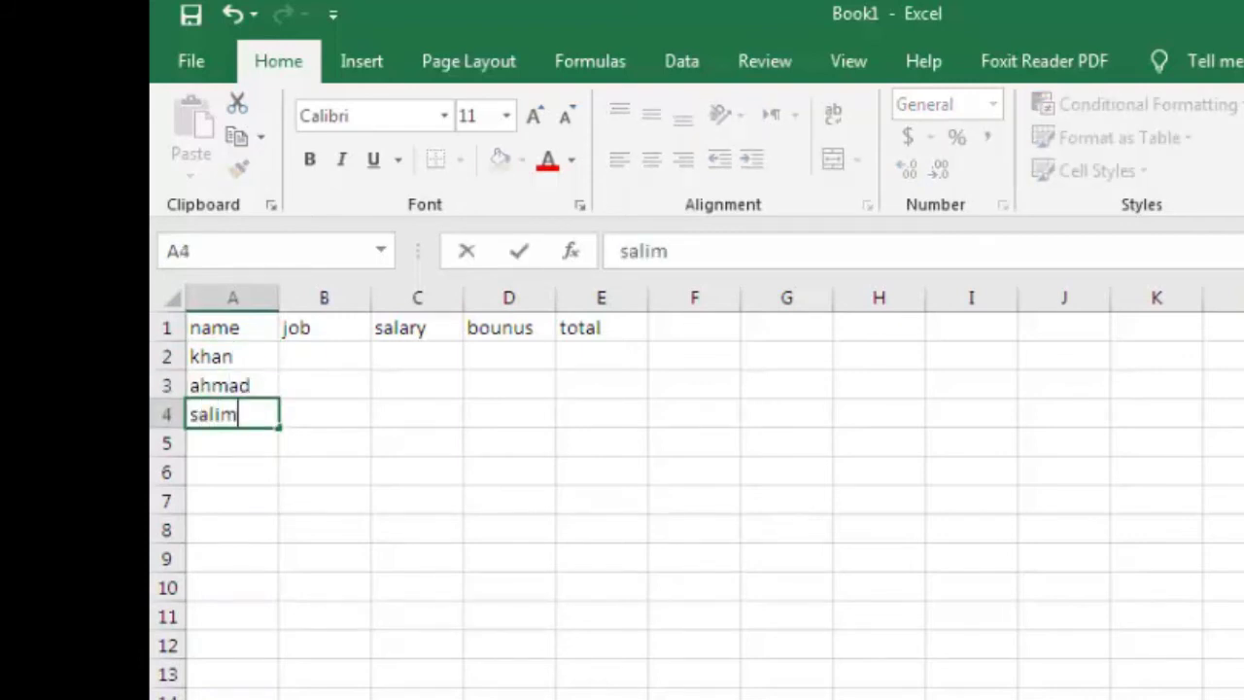
key(Return)
text(rahmat)
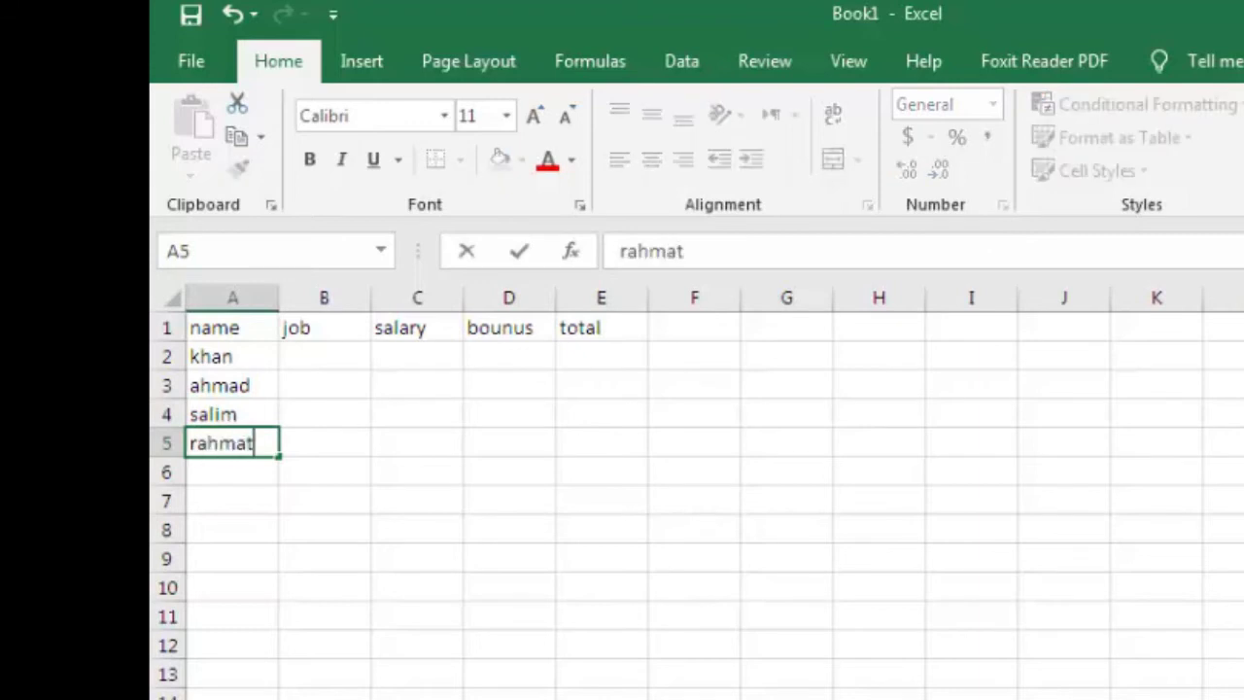
key(Return)
text(ad)
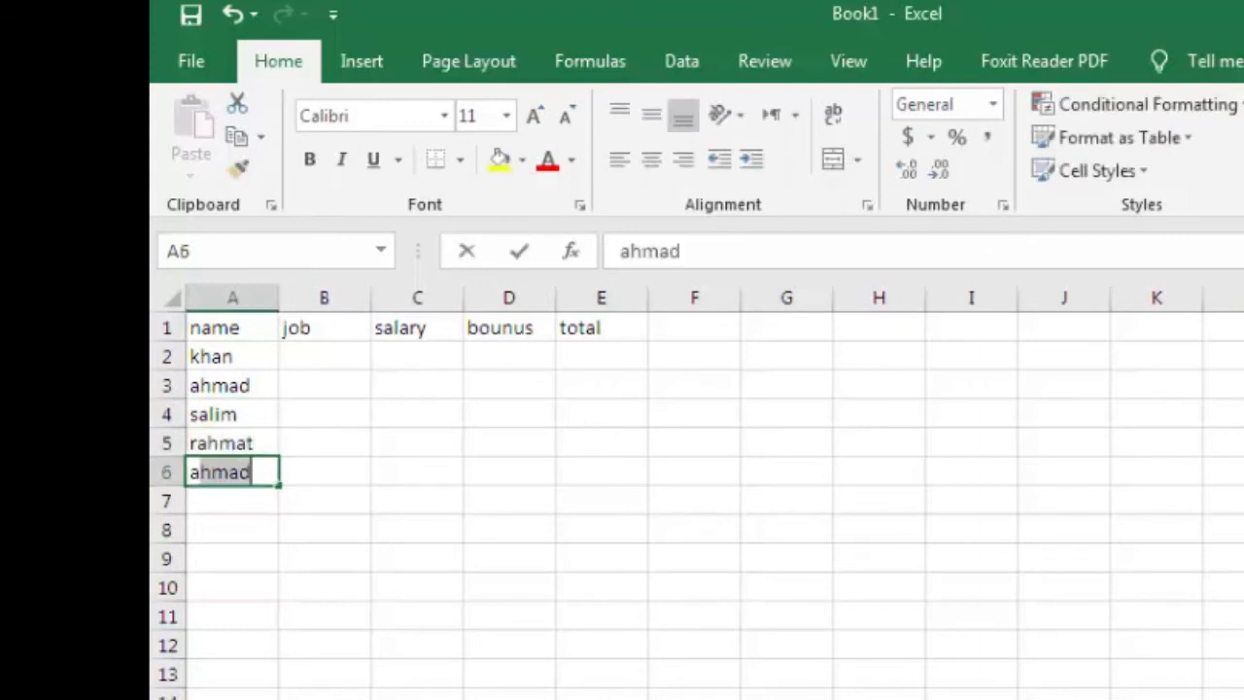
text(il)
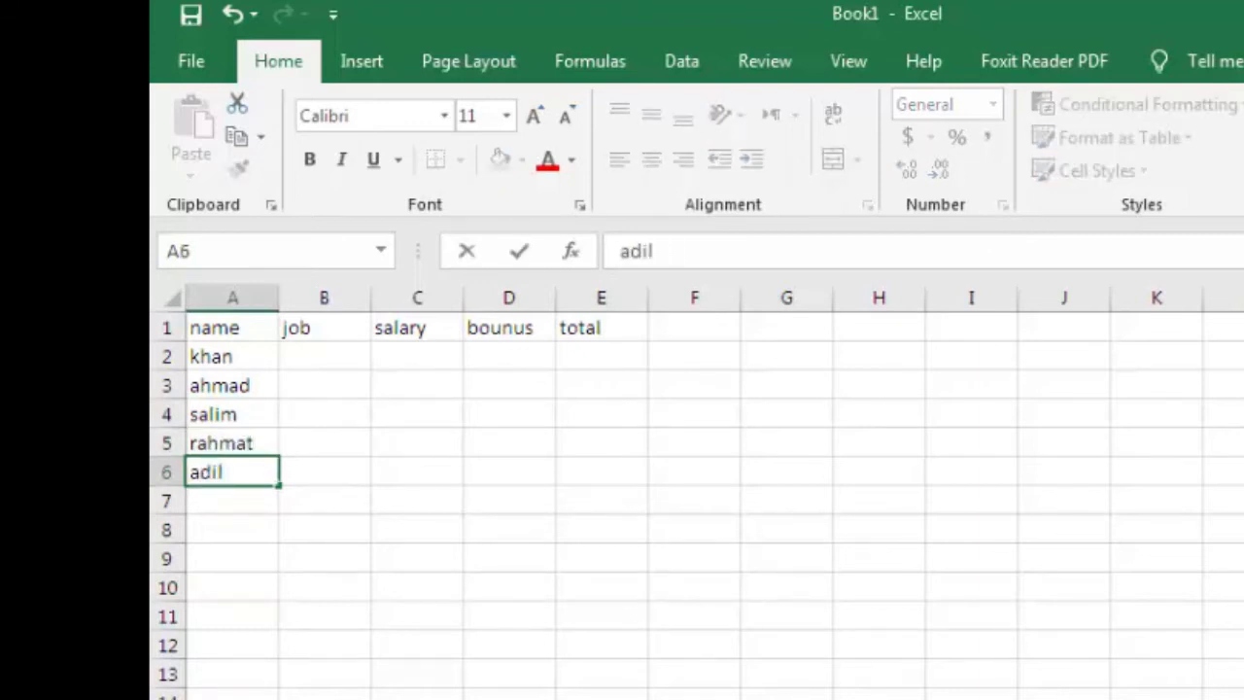
key(Tab)
Enter the jobs driver, admin, manager, officer and guard in cells B2 to B6.
key(Up)
key(Up)
key(Up)
key(Up)
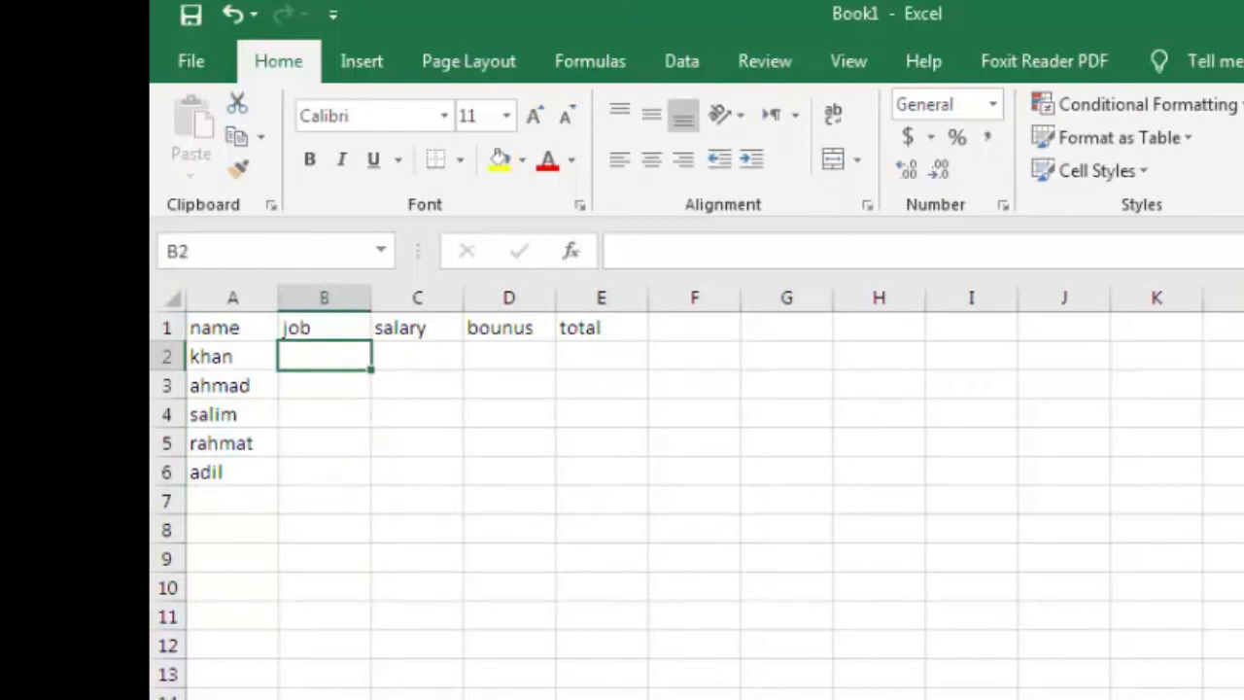
text(driver)
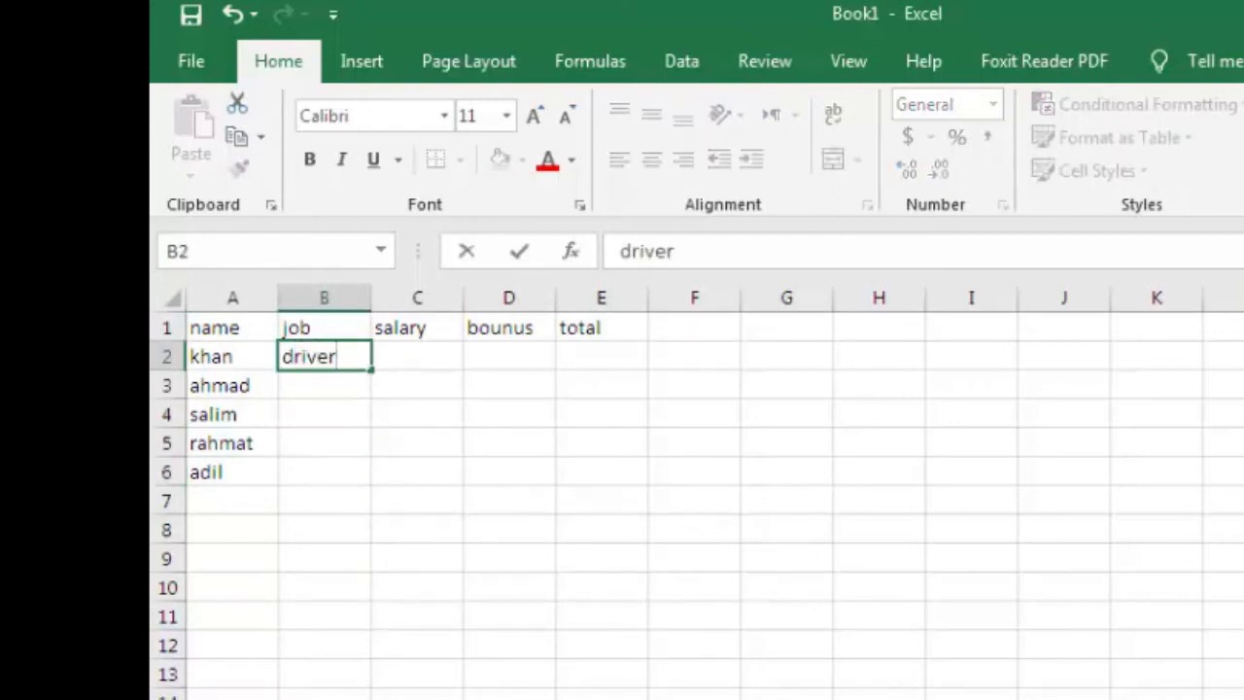
key(Return)
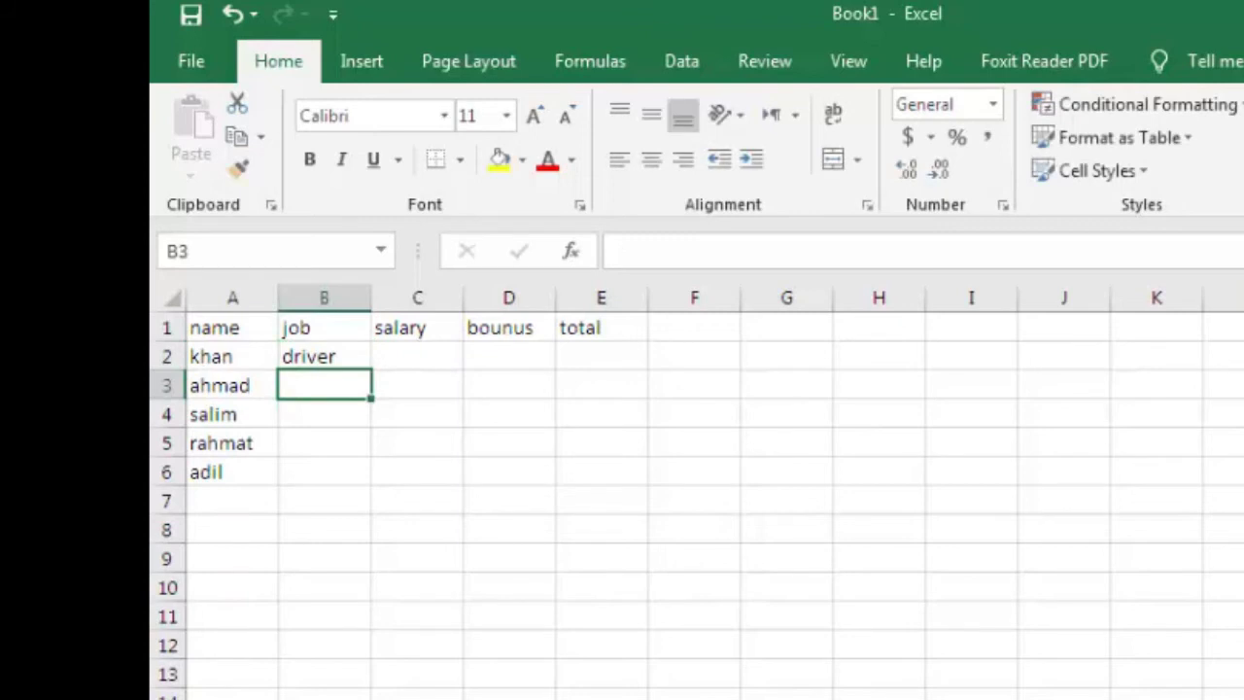
text(admin)
key(Return)
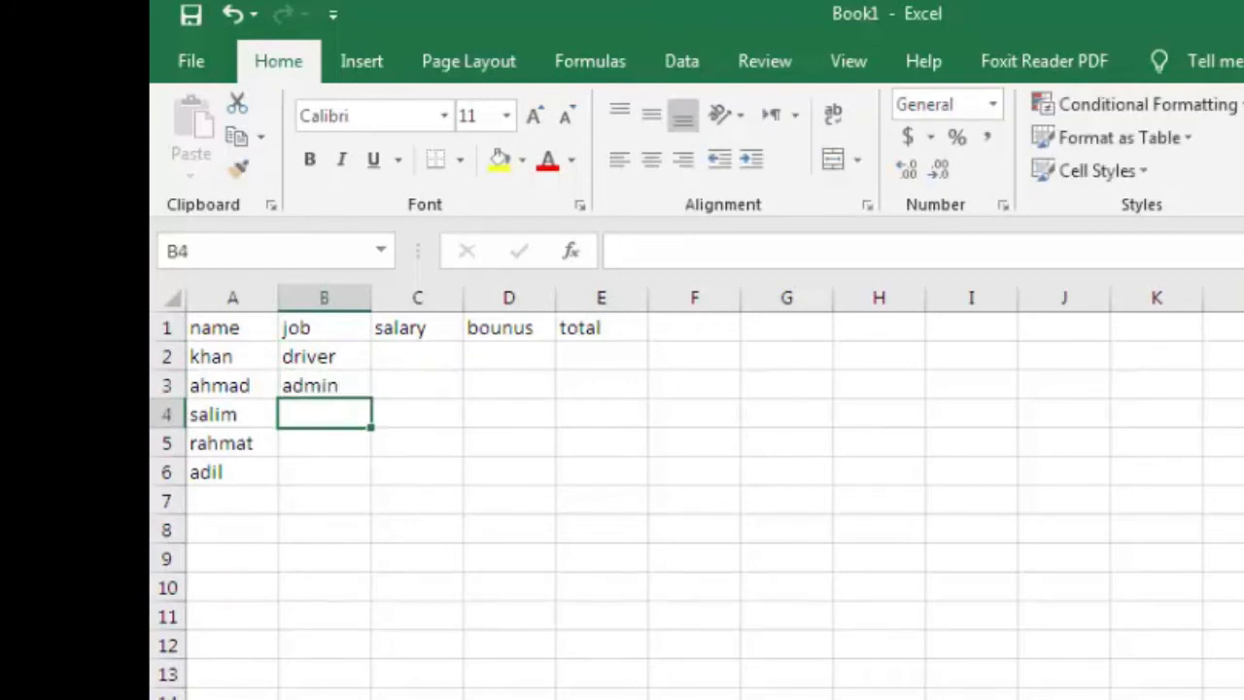
text(manager)
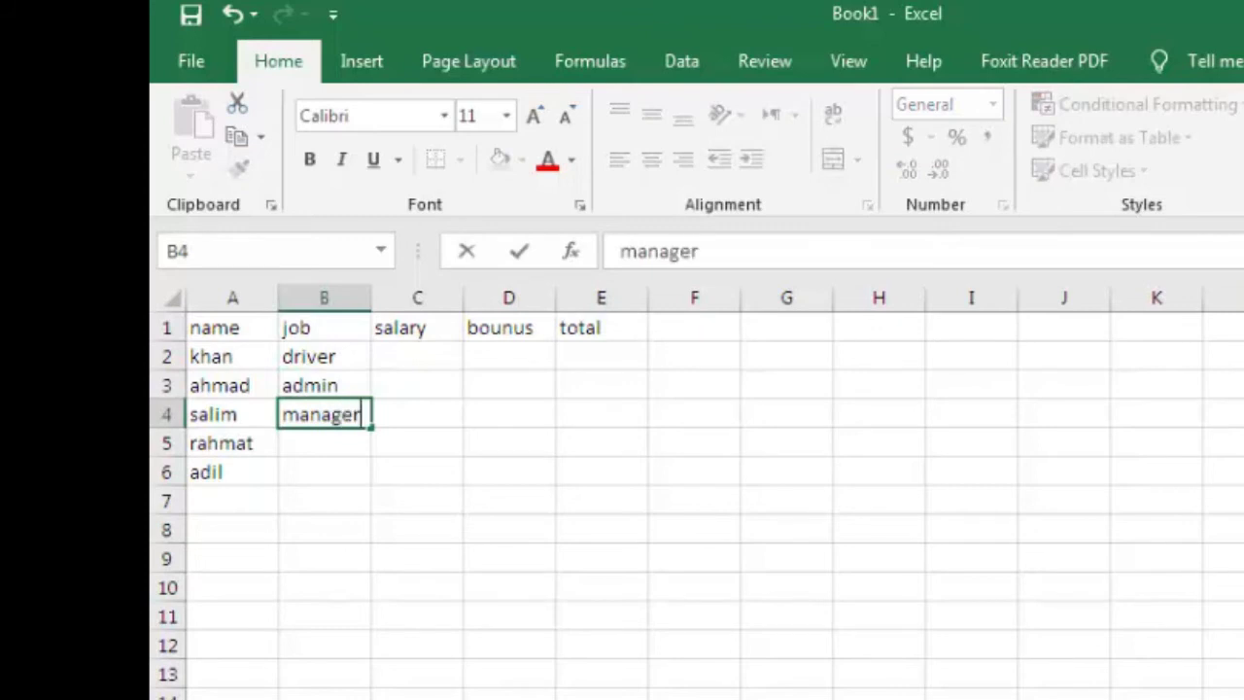
key(Return)
text(officer)
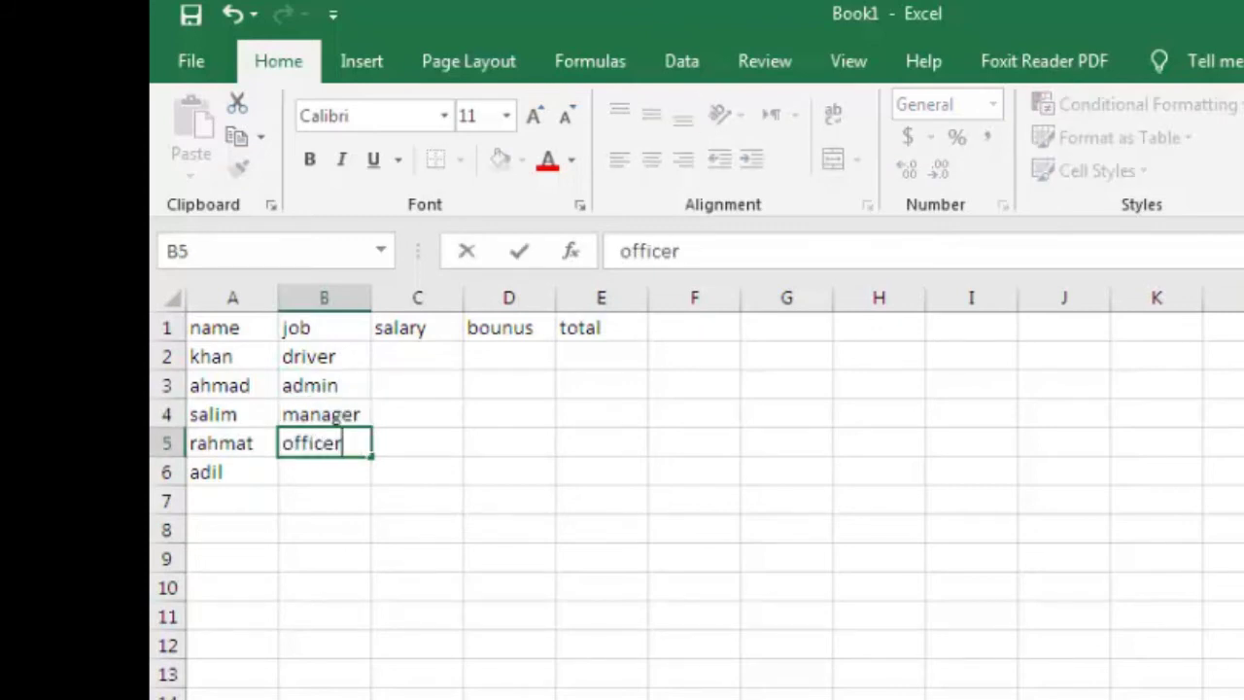
key(Return)
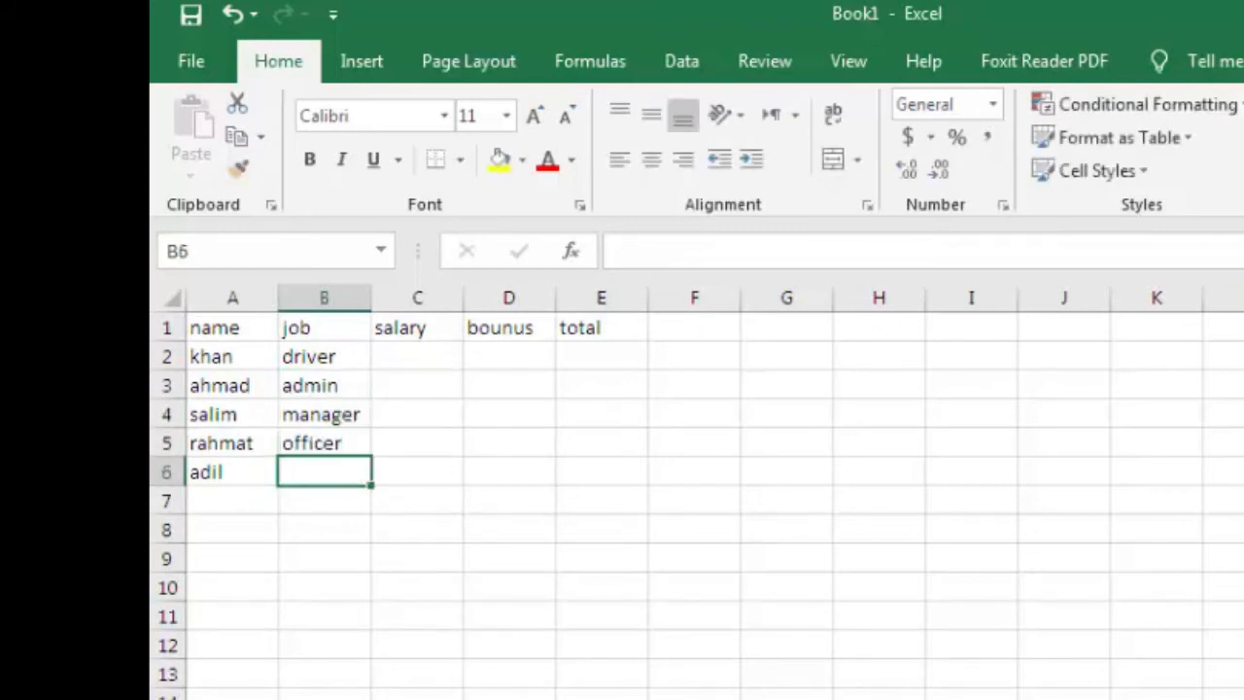
text(guard)
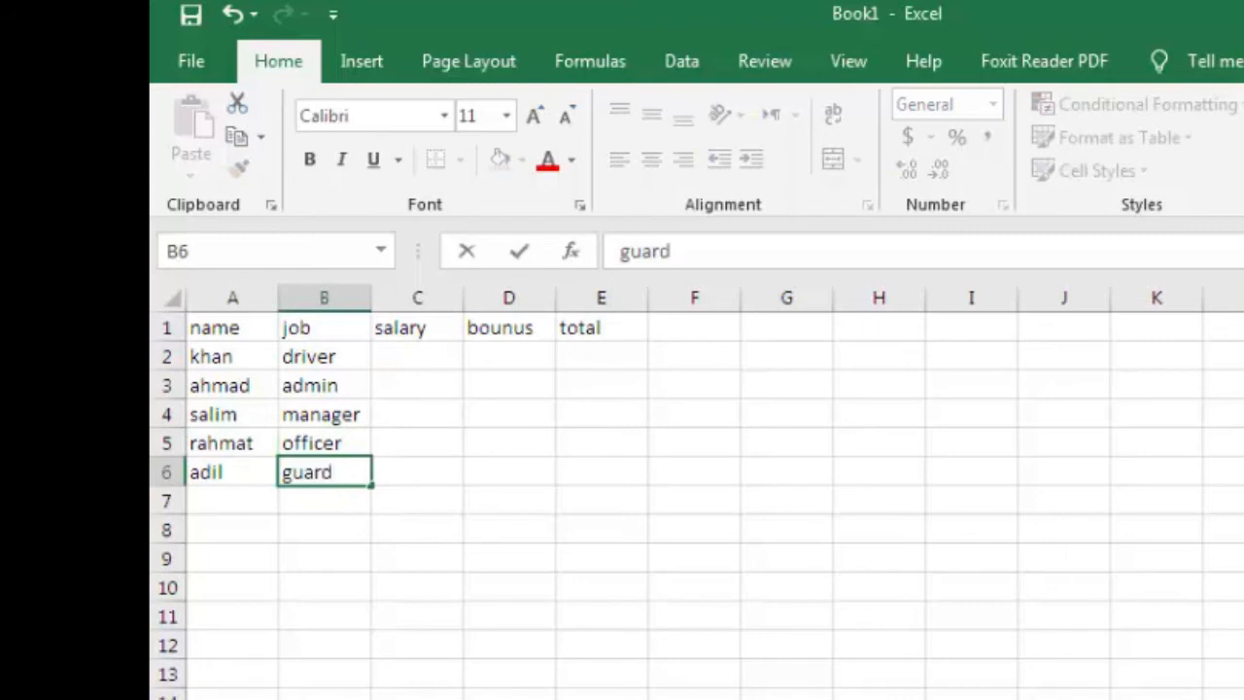
key(Right)
Enter the salaries 500, 800, 1100, 300 and 200 in cells C2 to C6.
key(Up)
key(Up)
key(Up)
key(Up)
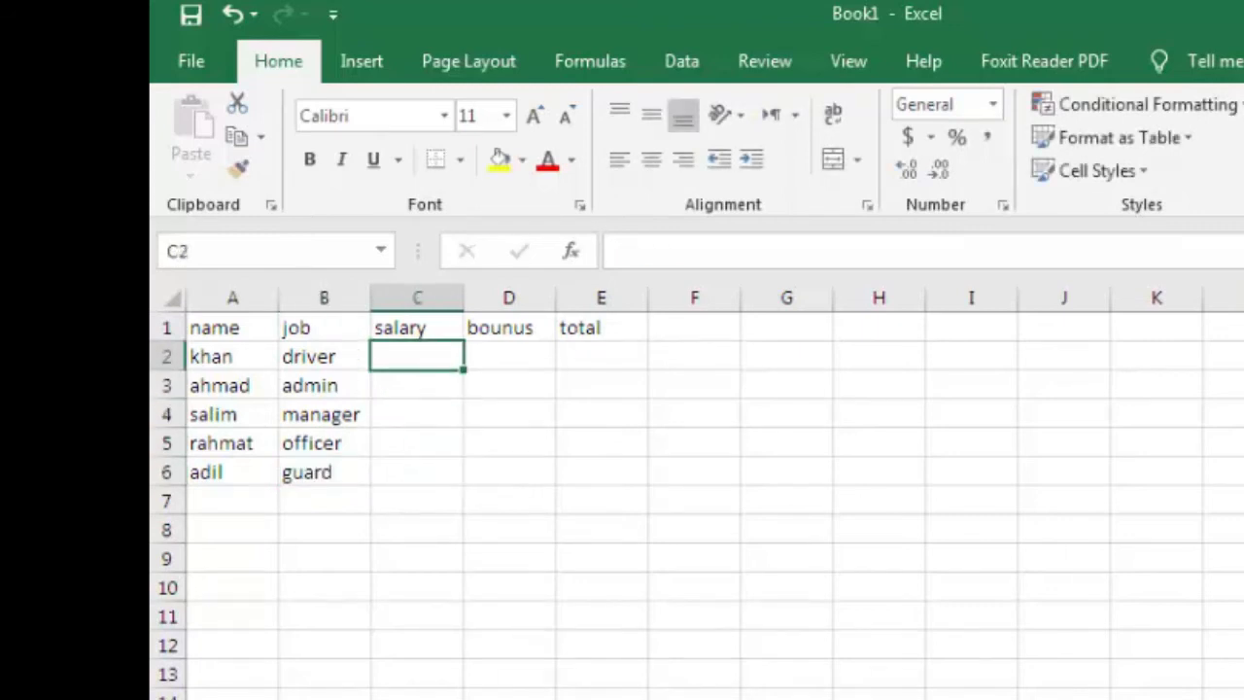
text(500)
key(Return)
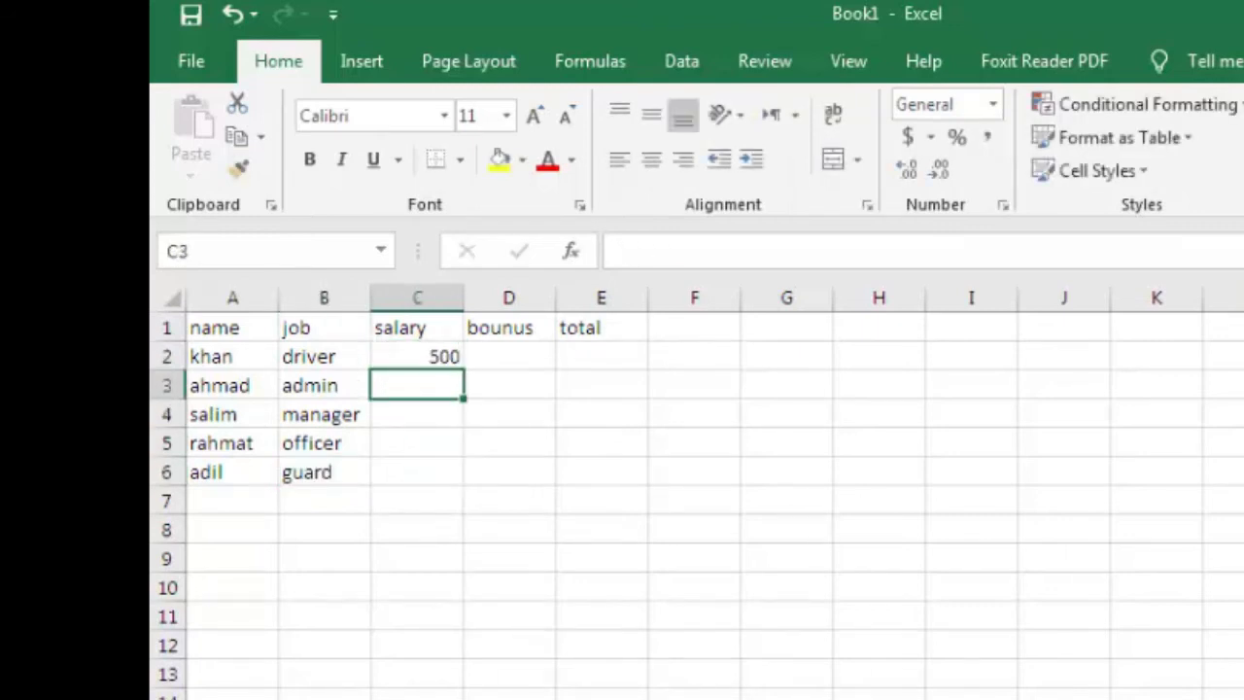
text(800)
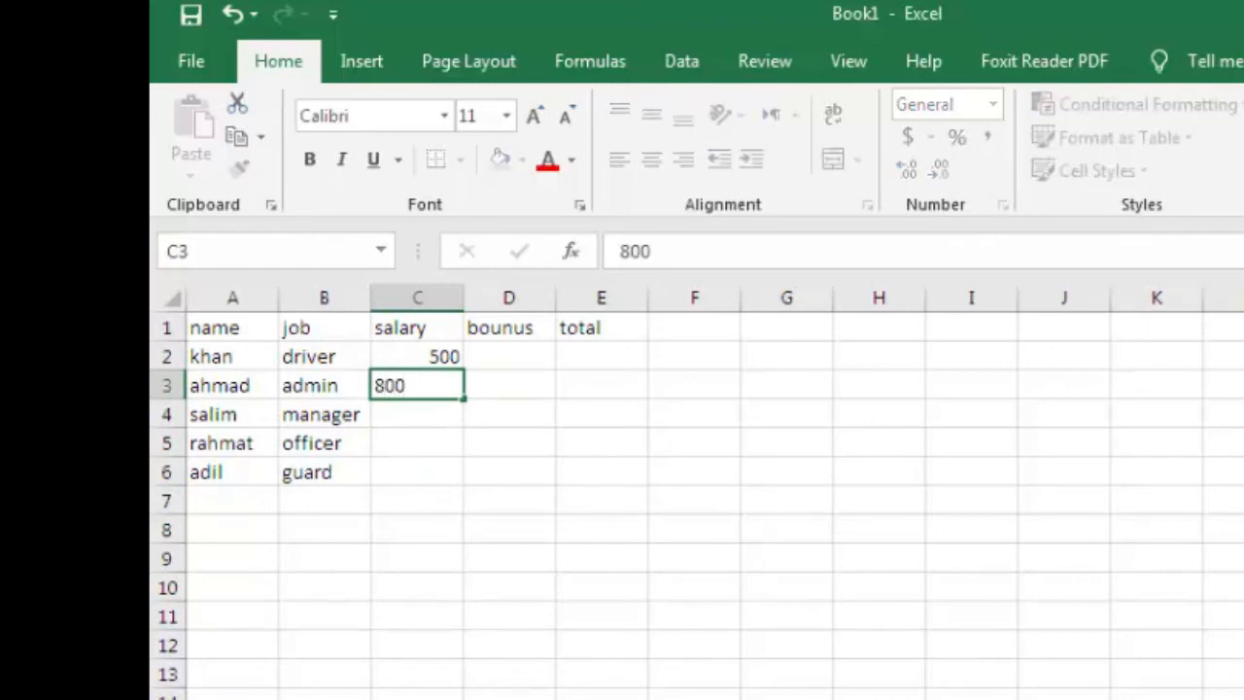
key(Return)
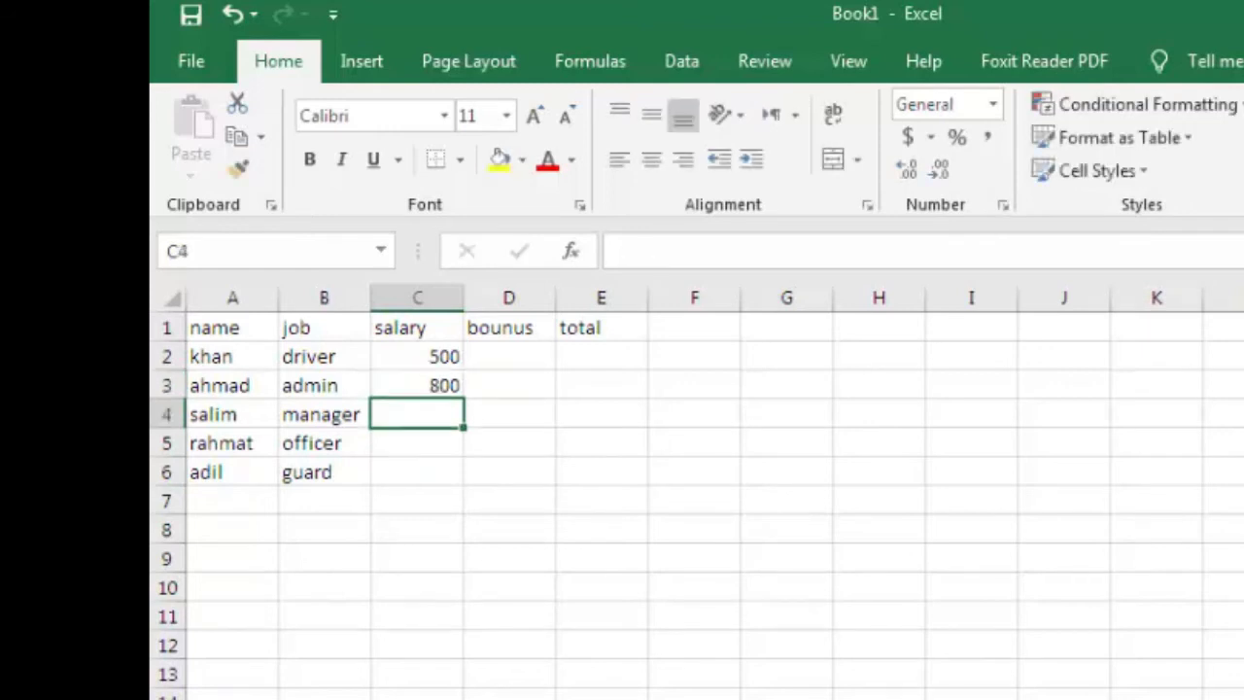
text(1100)
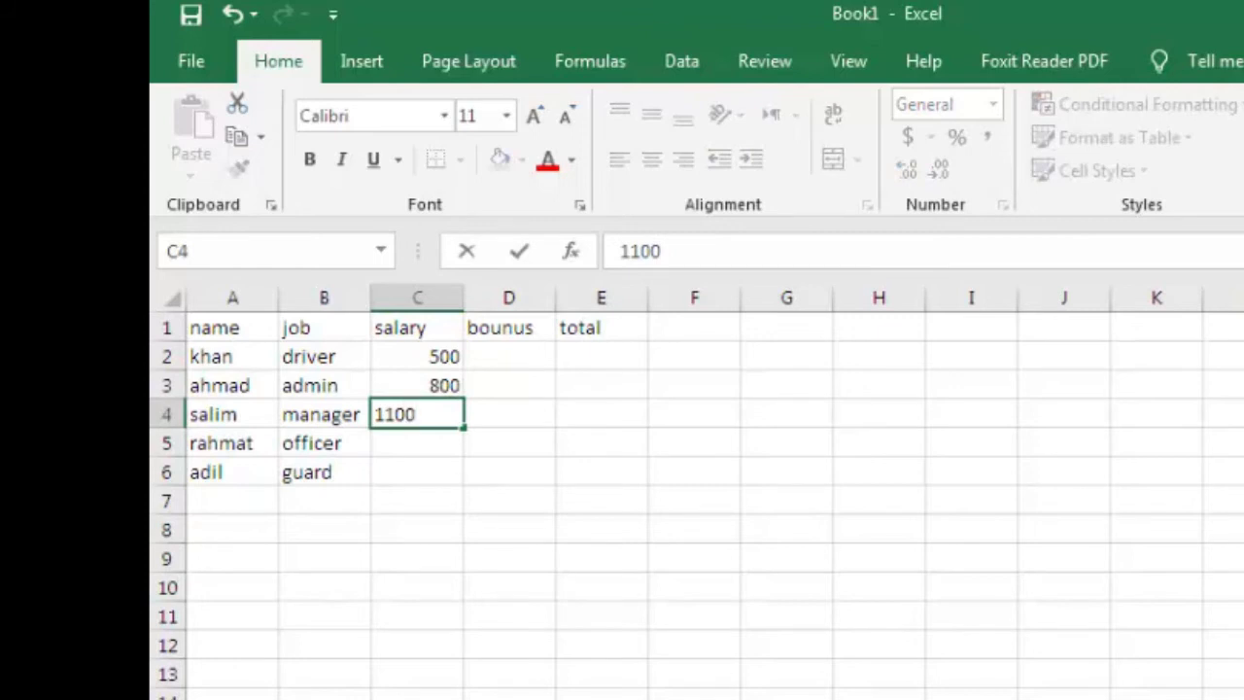
key(Return)
text(300)
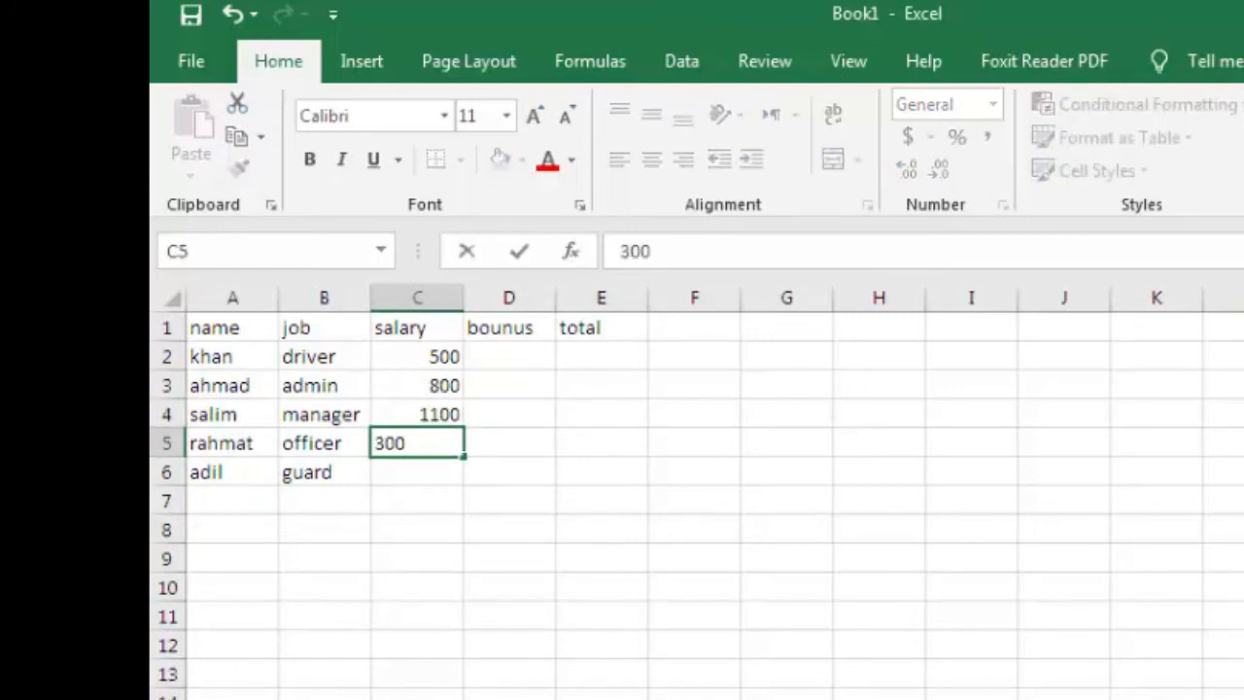
key(Return)
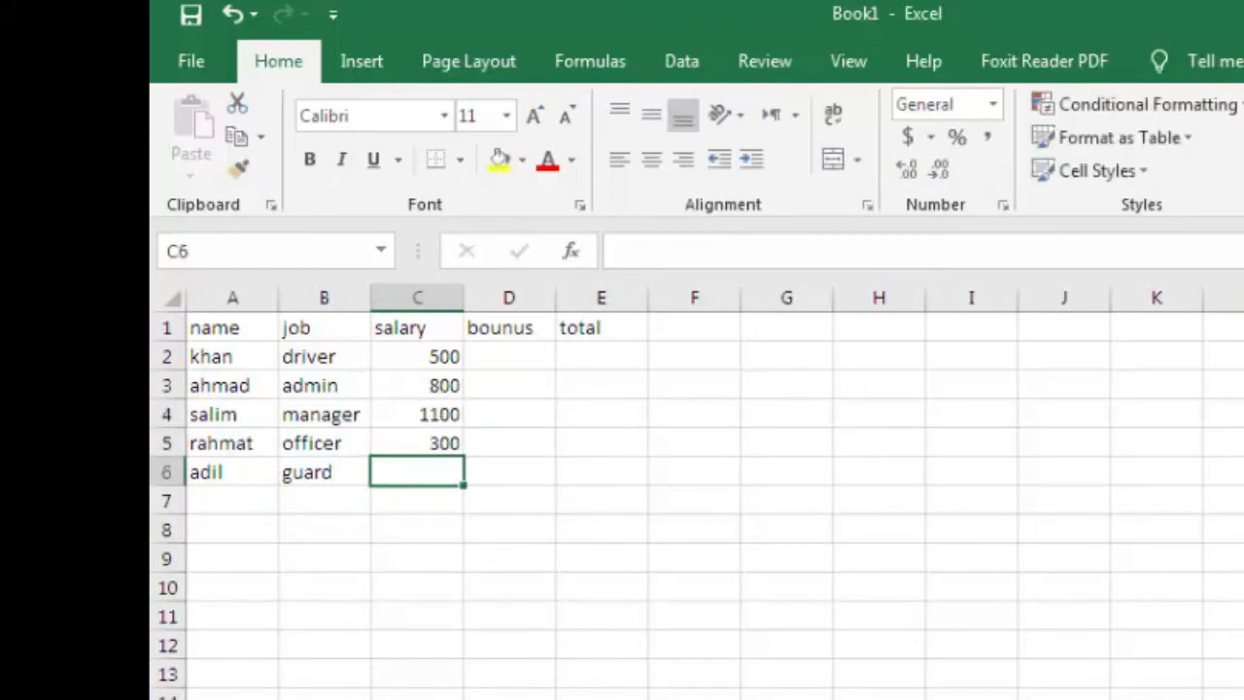
text(200)
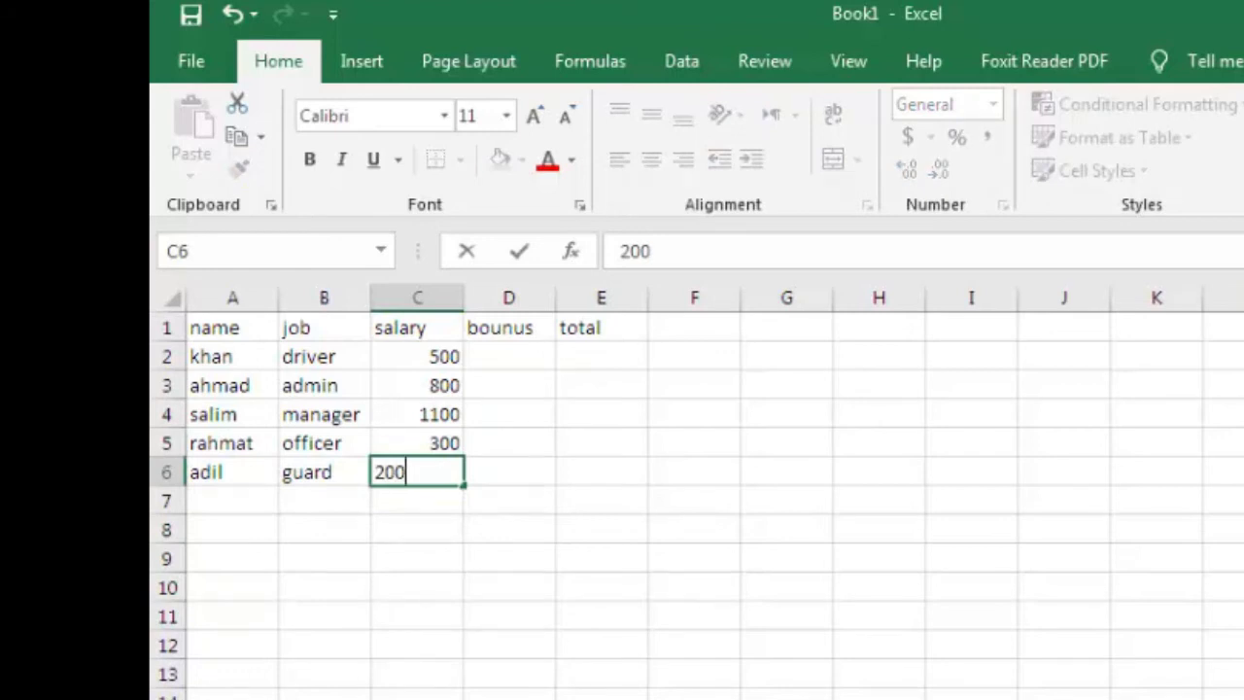
key(Return)
Enter the bonuses 50, 80, 110, 30 and 20 in cells D2 to D6.
key(Up)
key(Up)
key(Up)
key(Up)
key(Up)
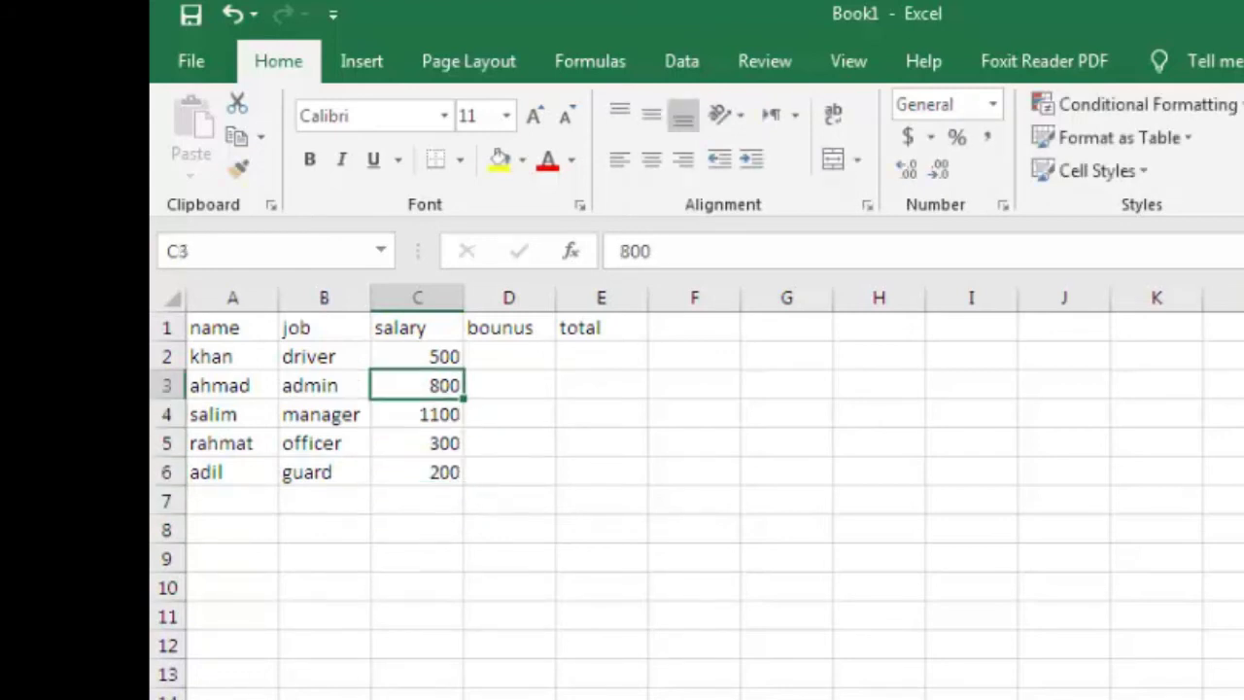
key(Right)
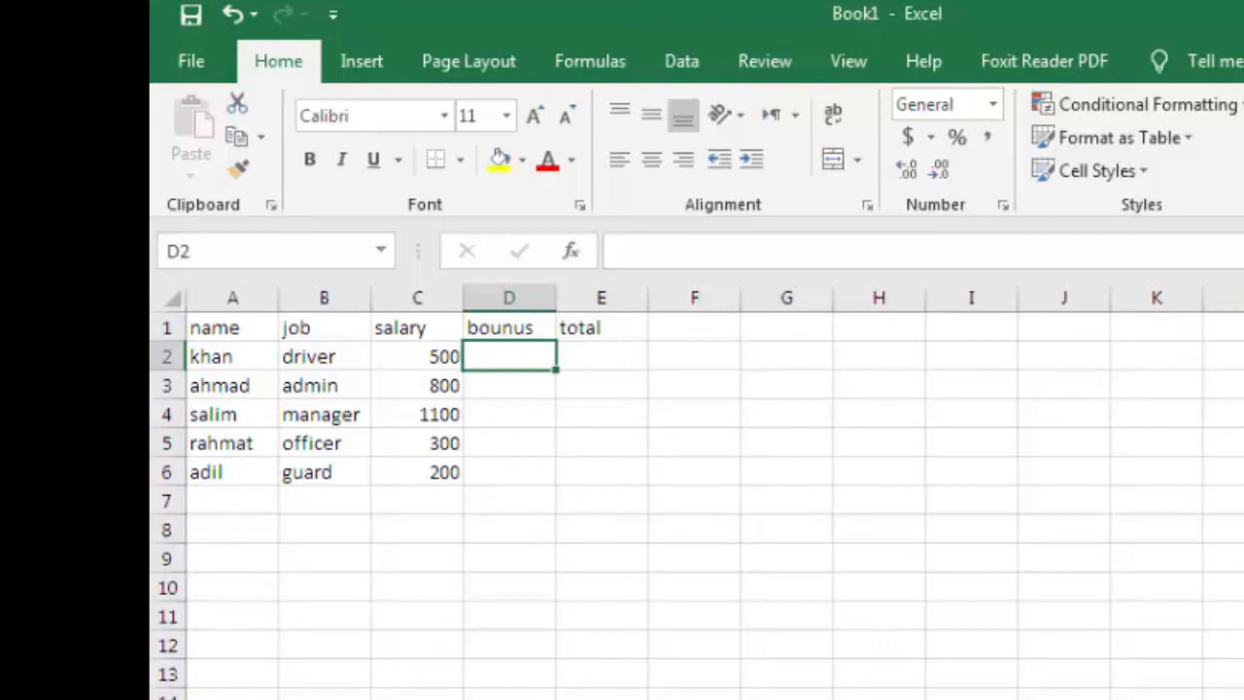
text(50)
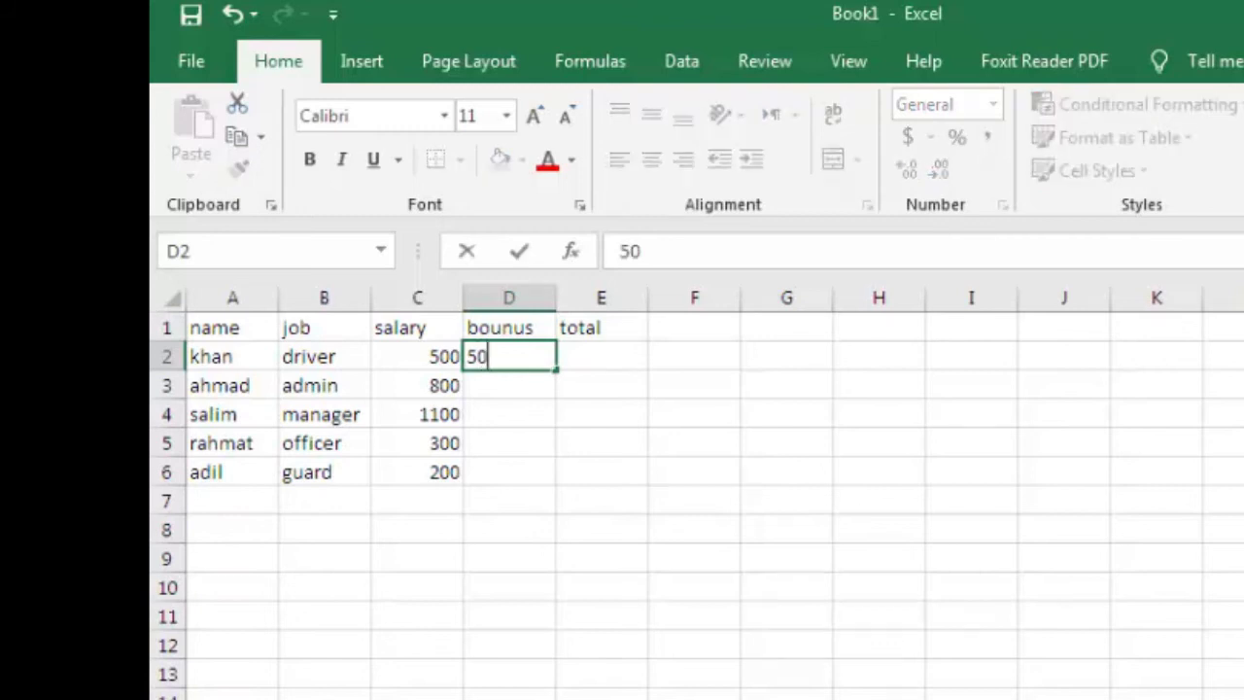
key(Return)
text(80)
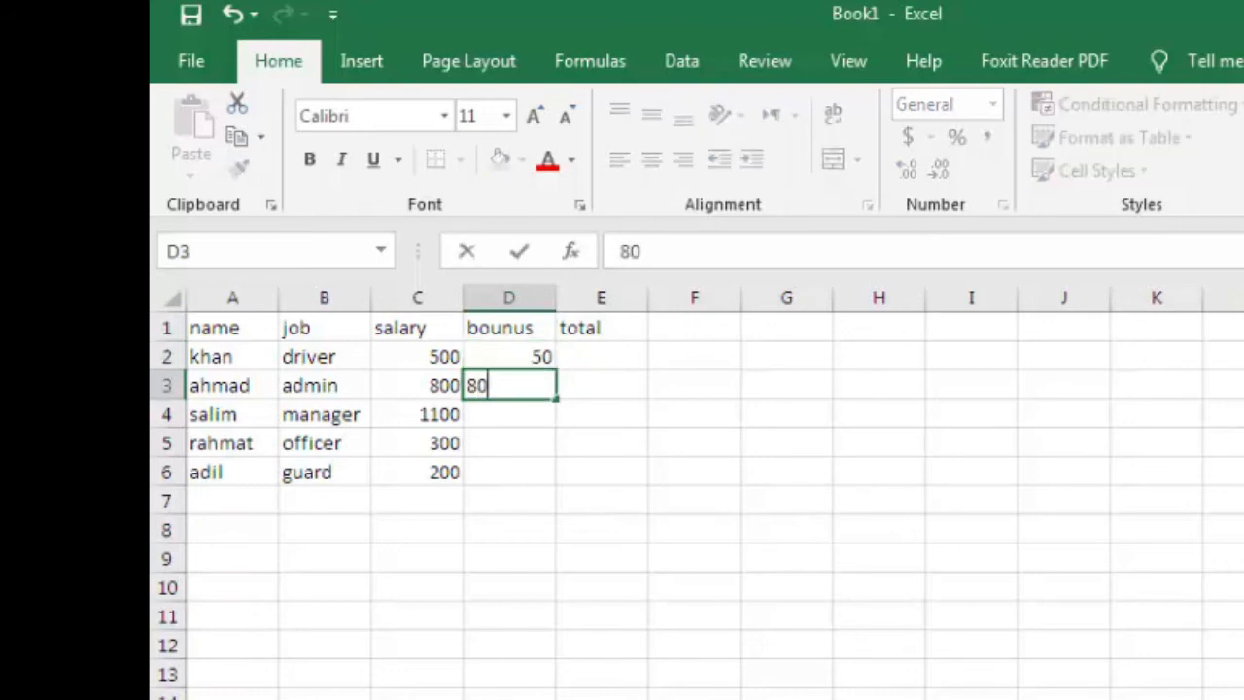
key(Return)
text(110)
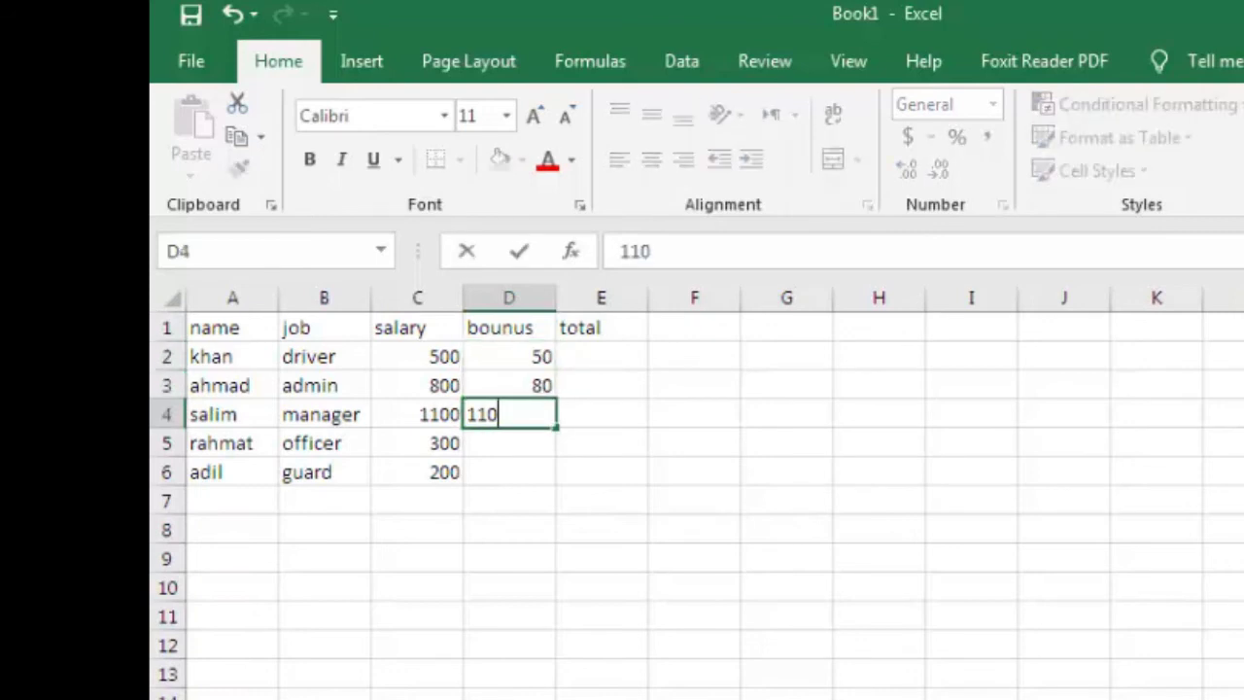
key(Return)
text(3)
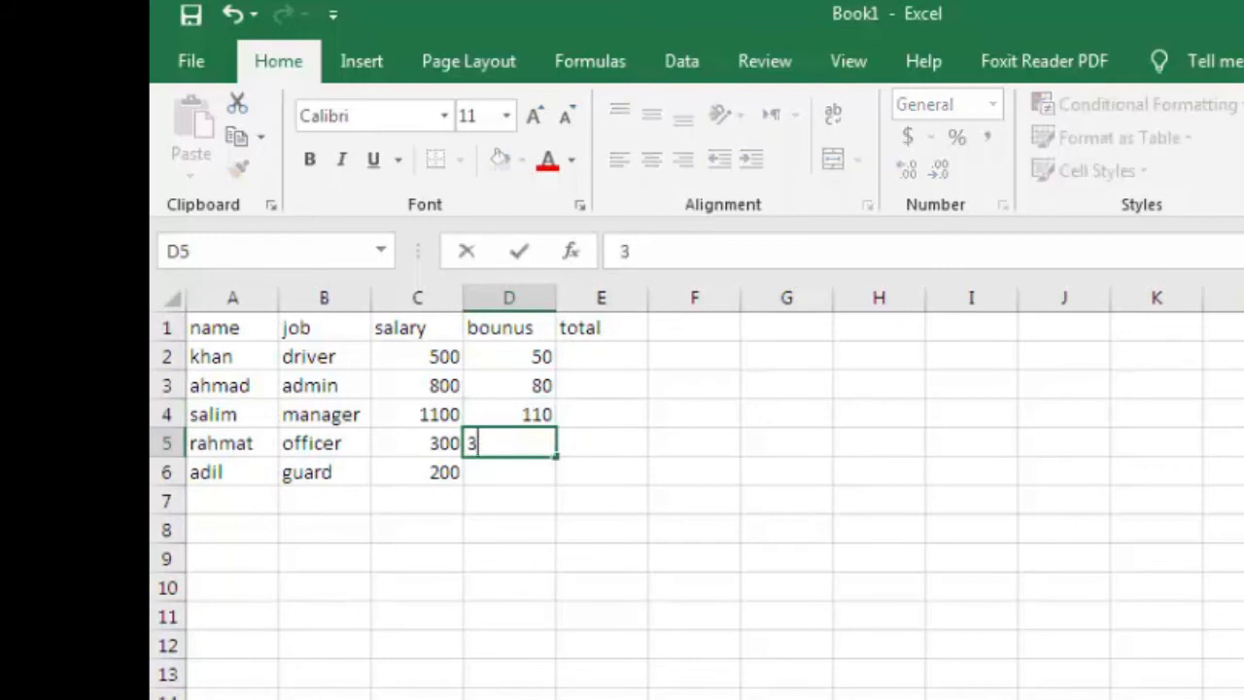
text(0)
key(Return)
text(20)
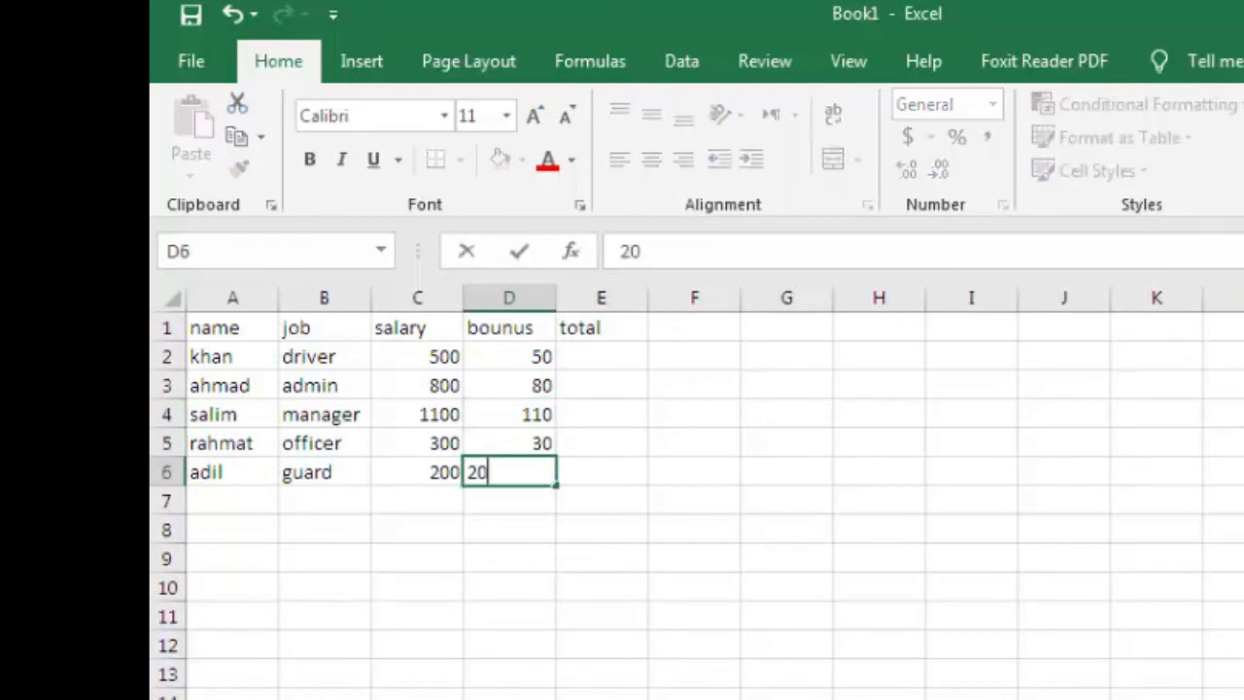
click(600, 670)
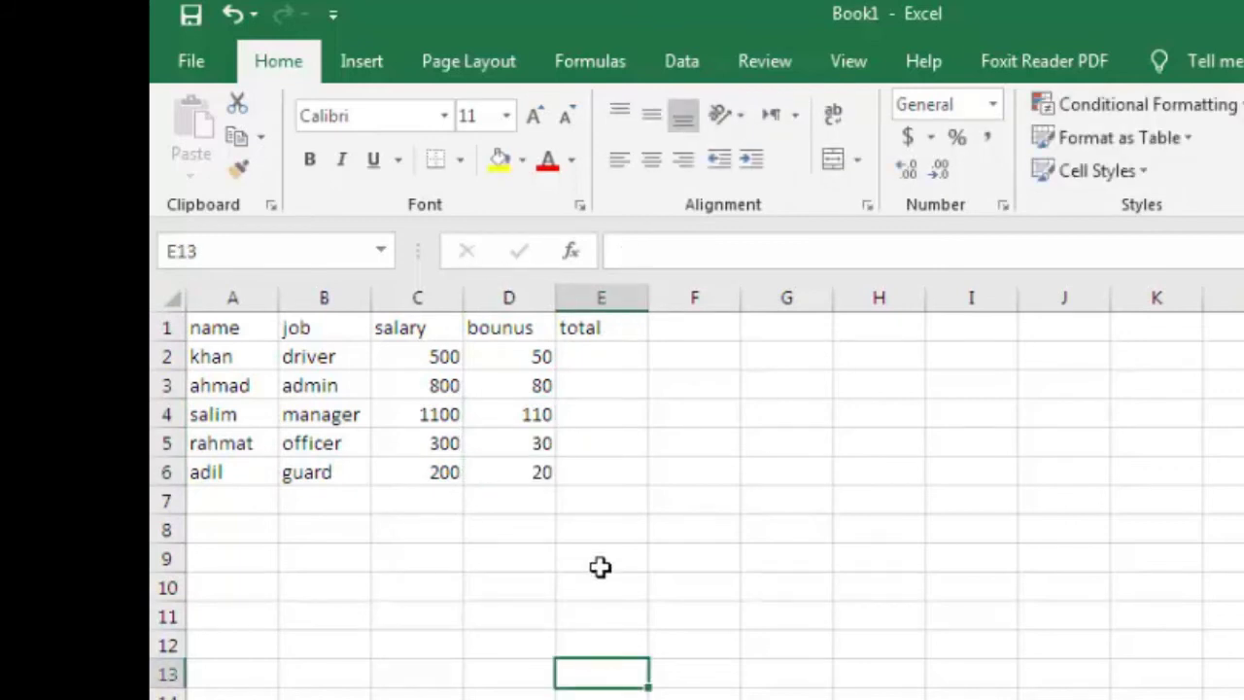
Add salary and bonus in E2 with AutoSum as =SUM(C2:D2), fill it down to E6, and check the copied formulas.
click(607, 358)
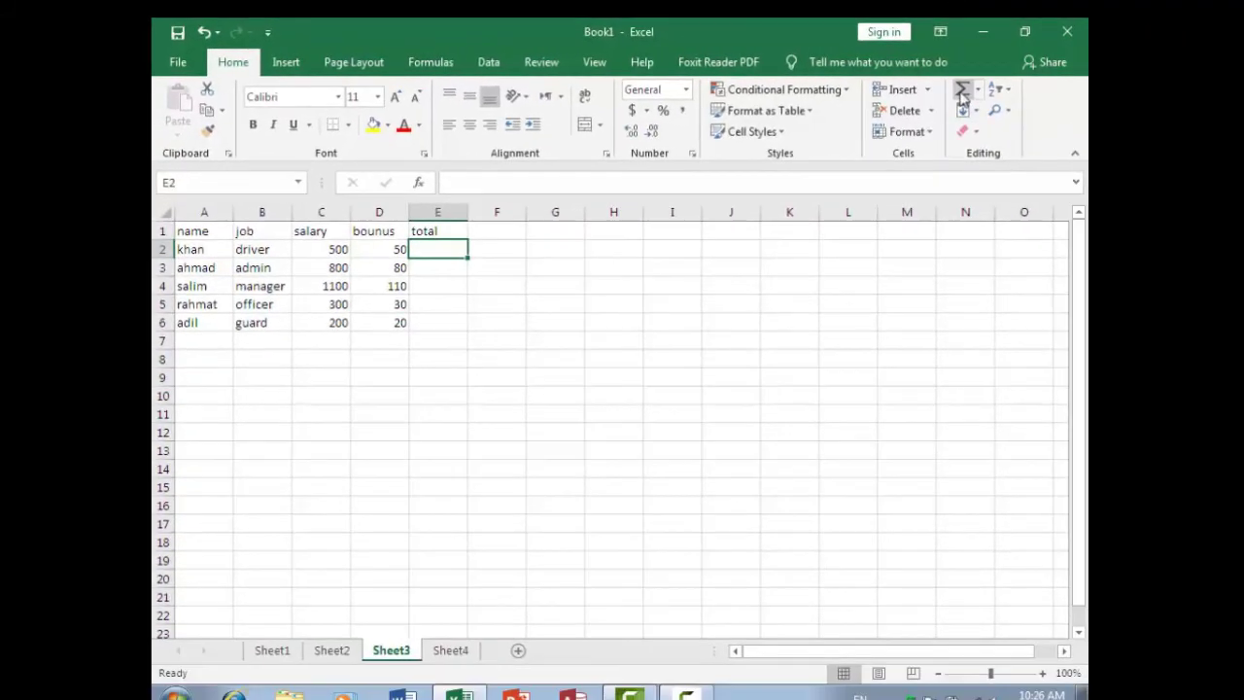
click(1241, 99)
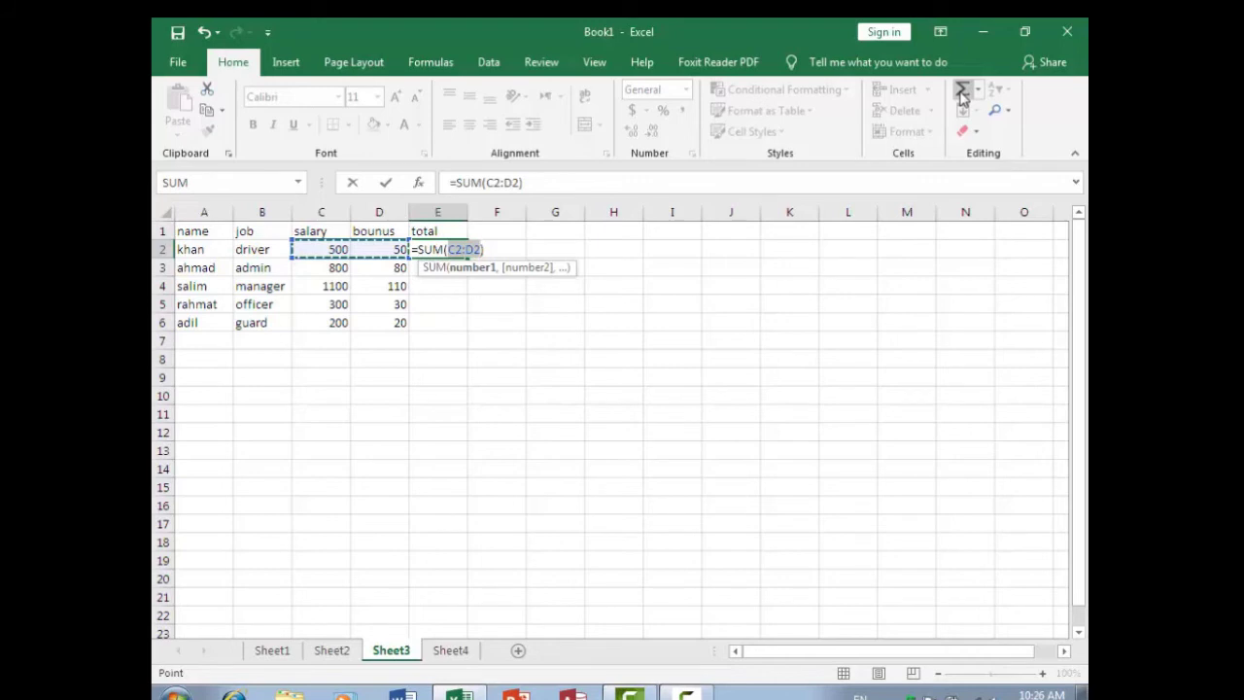
key(Return)
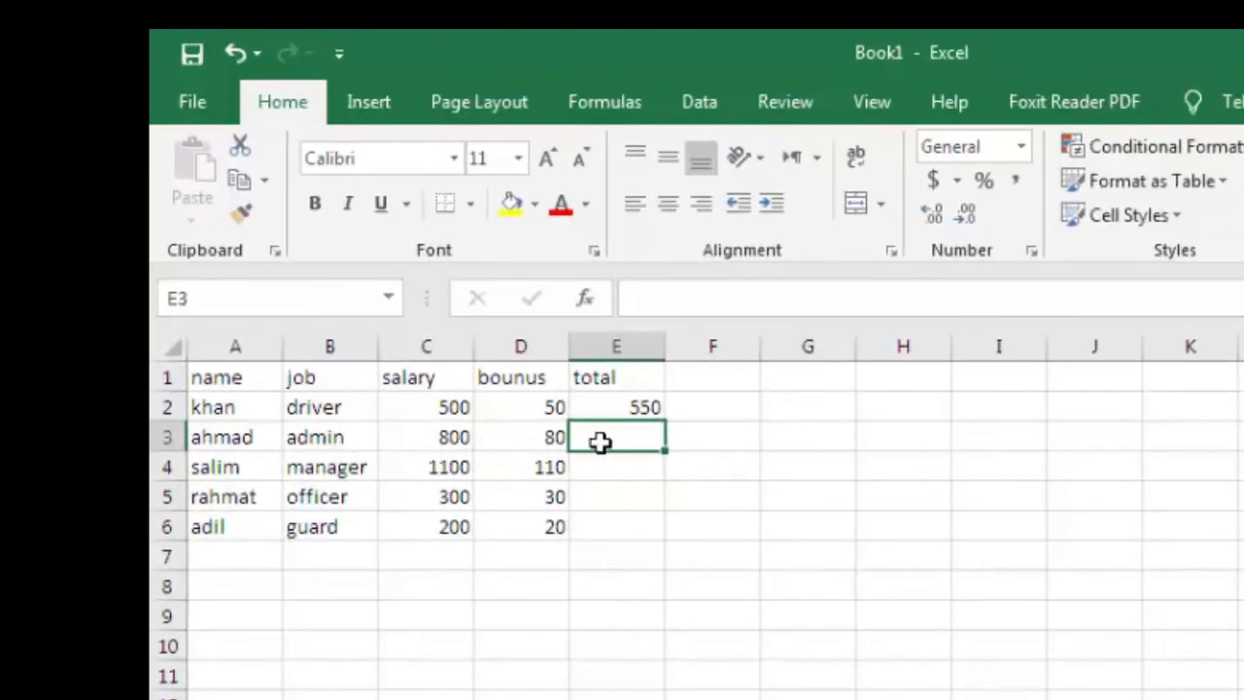
click(632, 412)
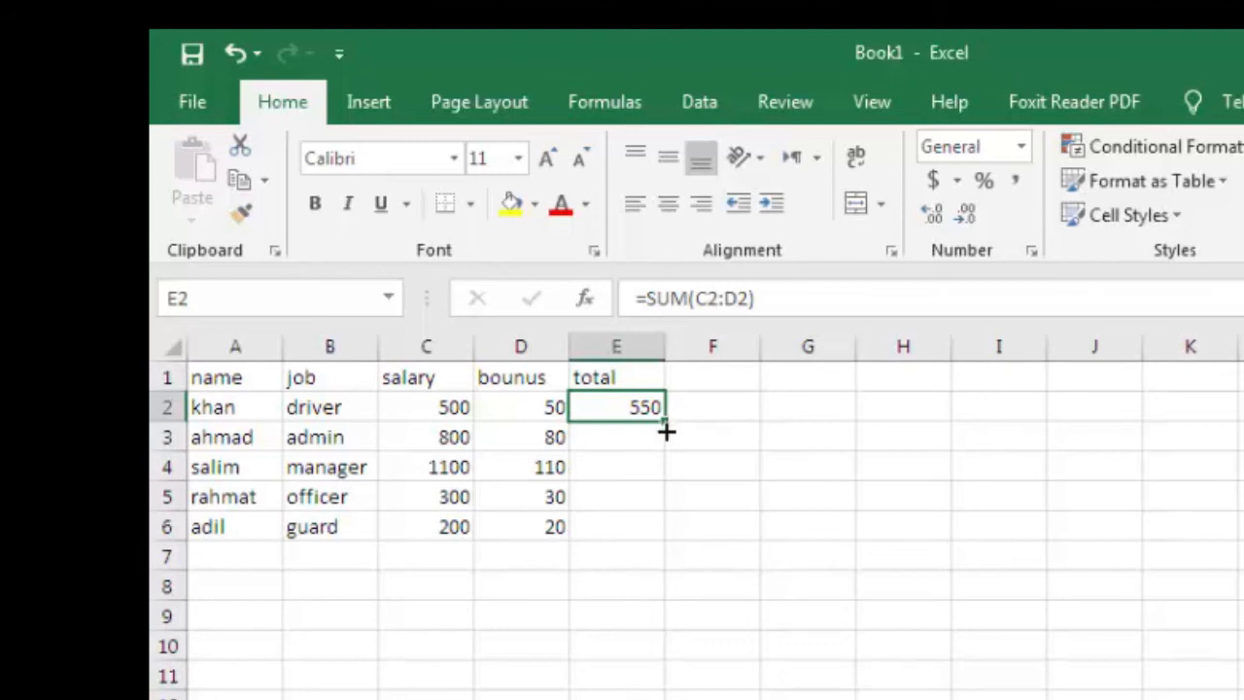
drag(667, 432, 670, 531)
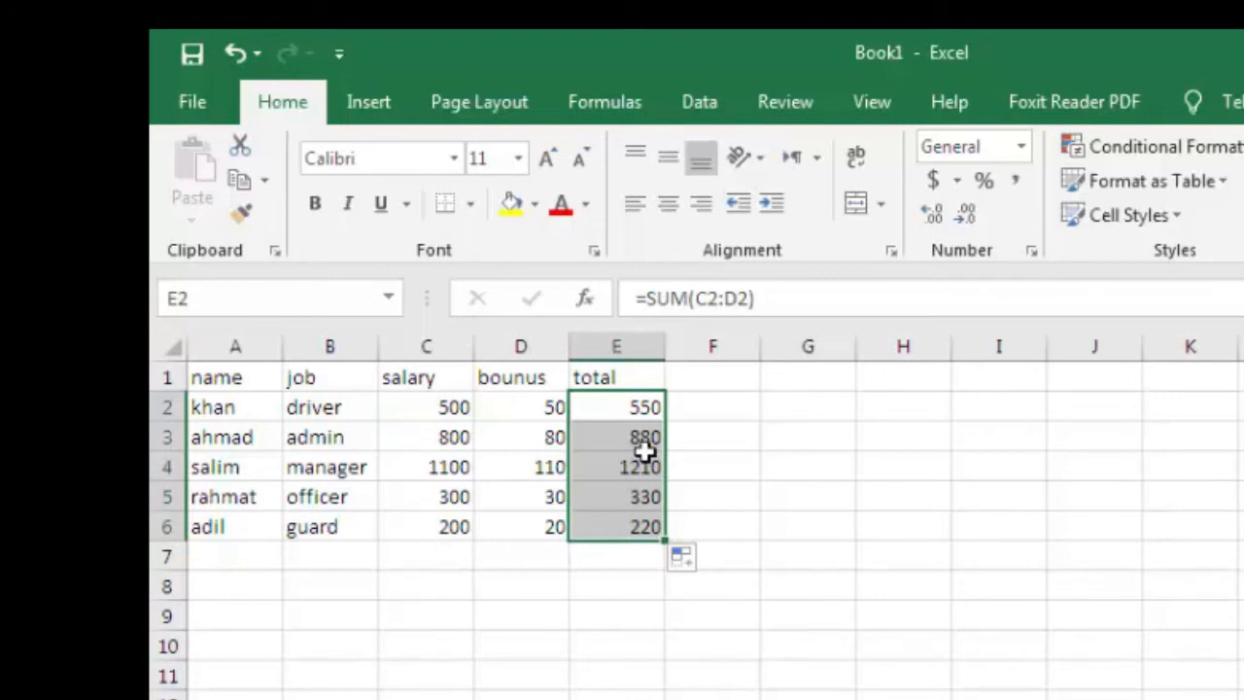
click(622, 415)
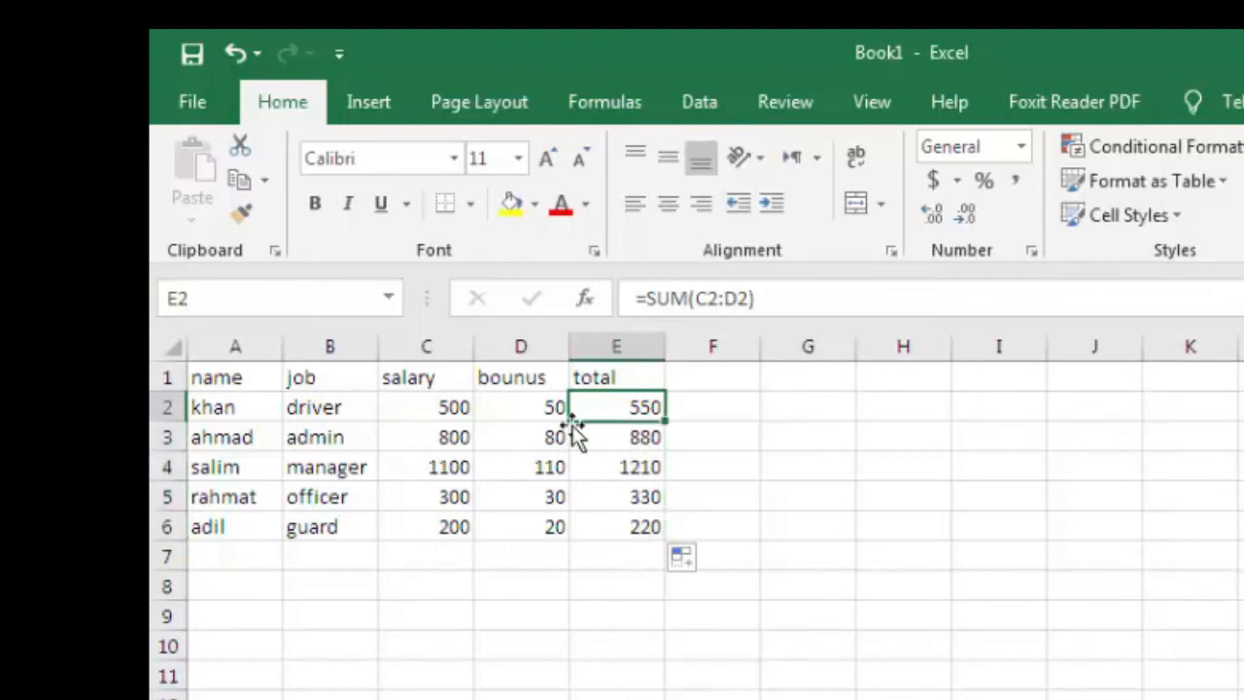
click(647, 437)
click(647, 466)
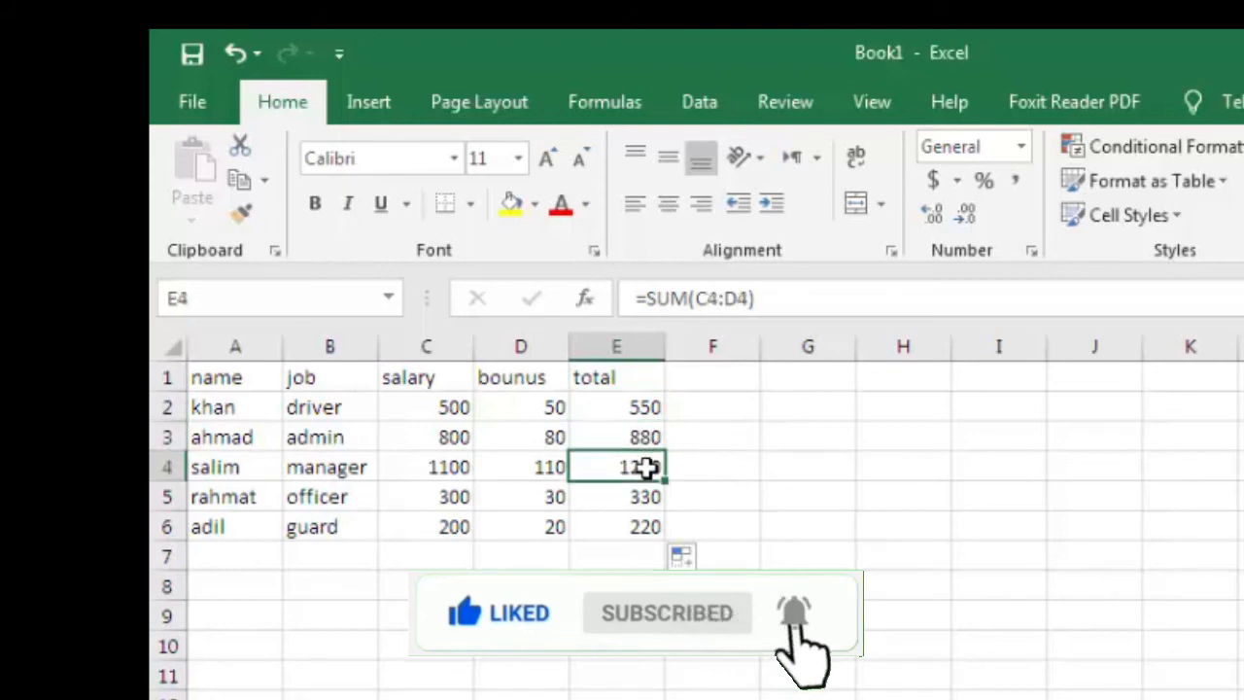
Total the salary column in C7 with =SUM(C2:C6), fill it across to E7, and check the formulas in row 7.
click(446, 557)
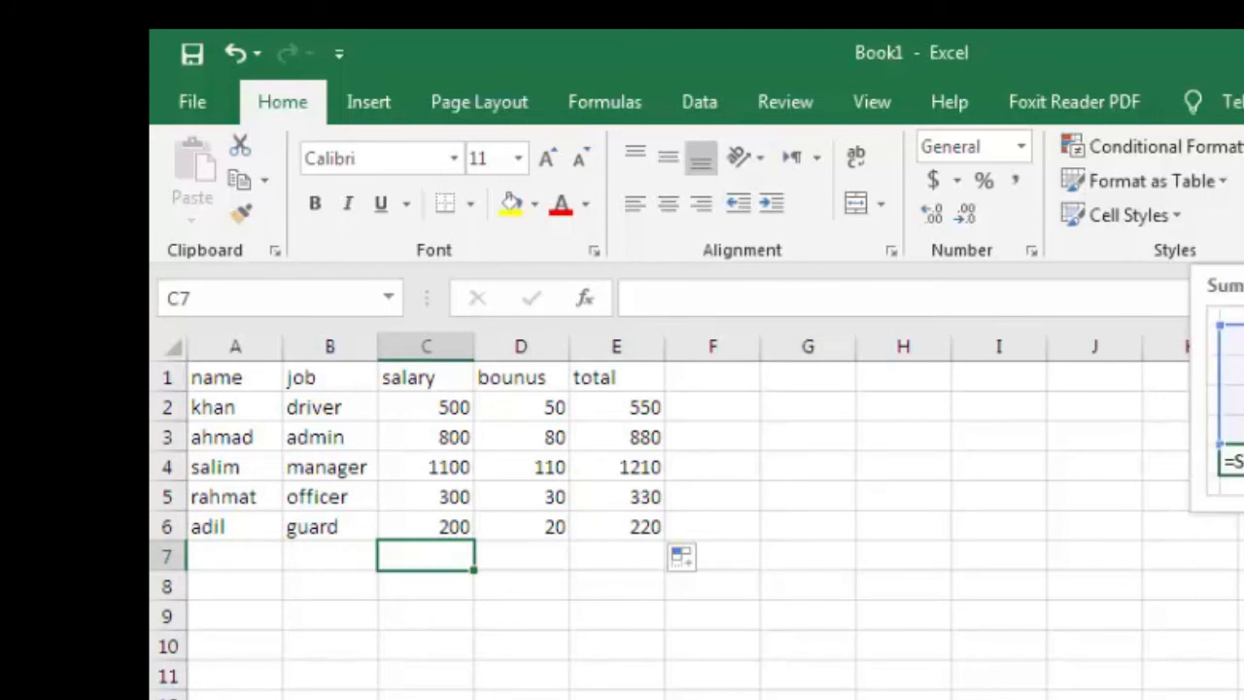
key(alt+equal)
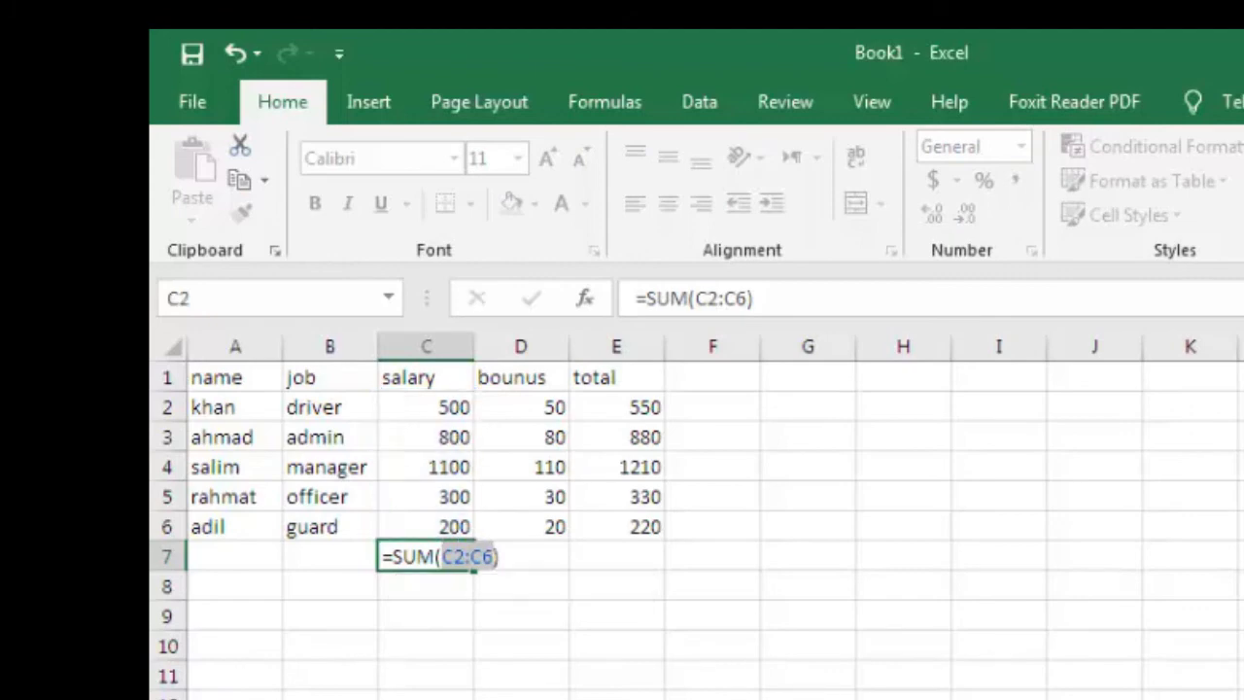
key(Return)
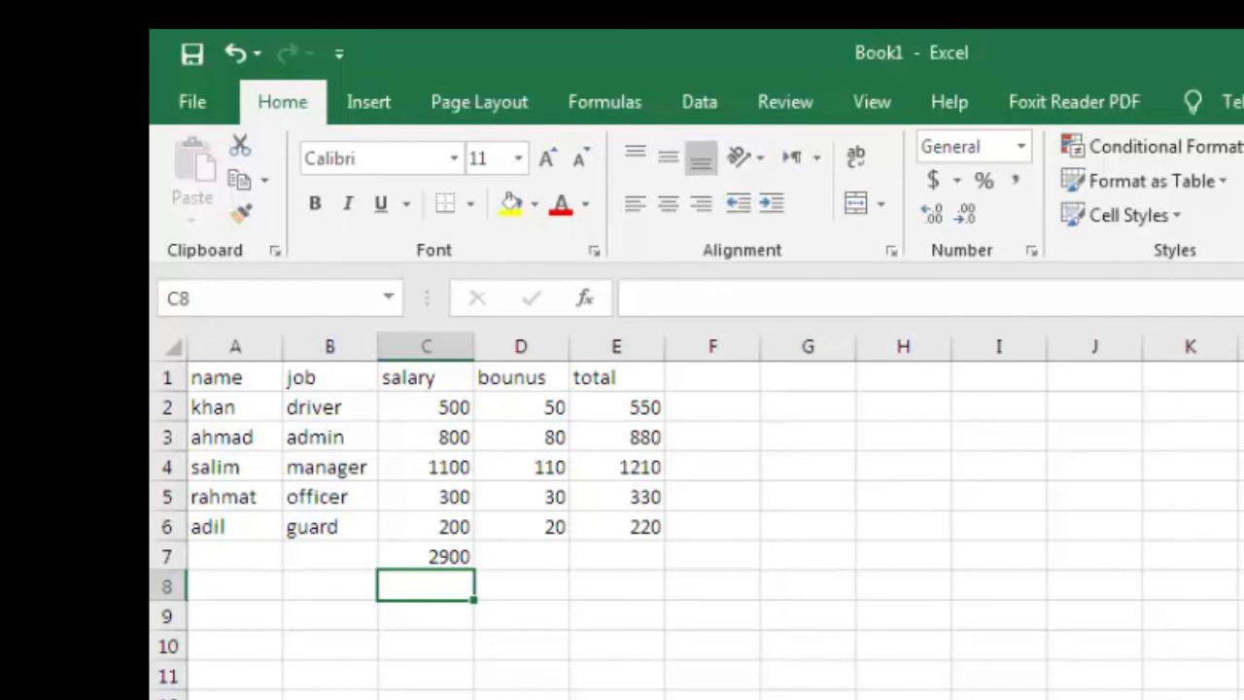
click(444, 555)
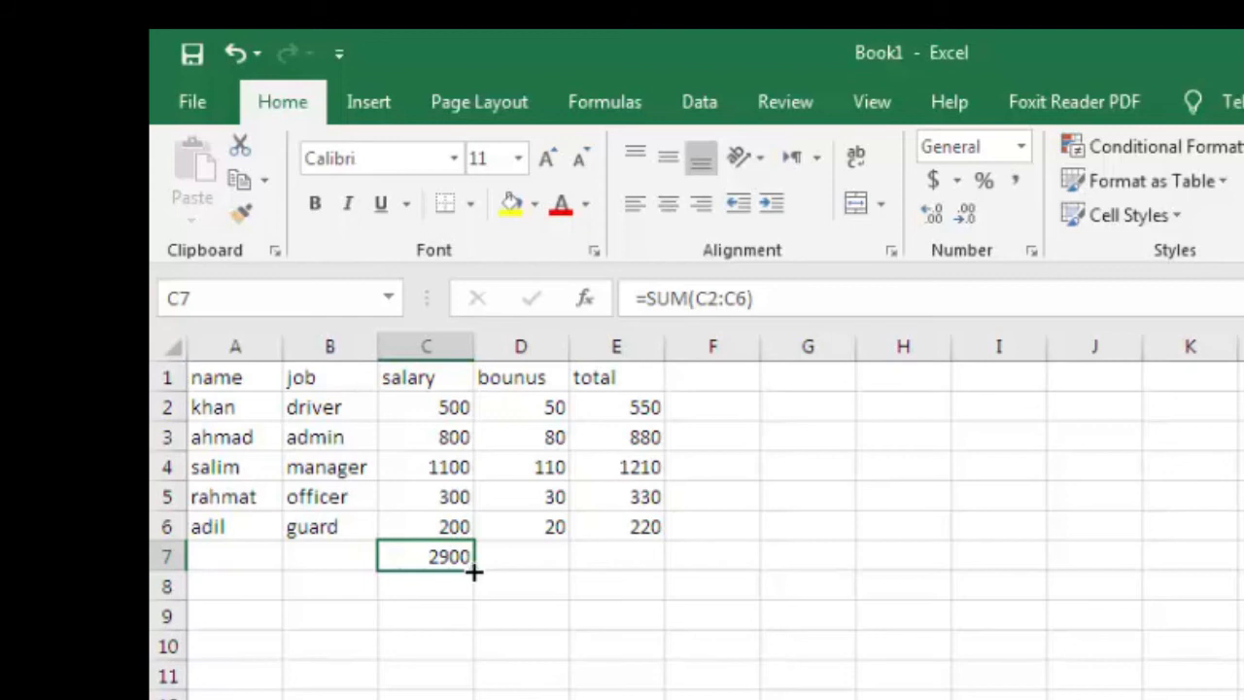
drag(473, 572, 623, 583)
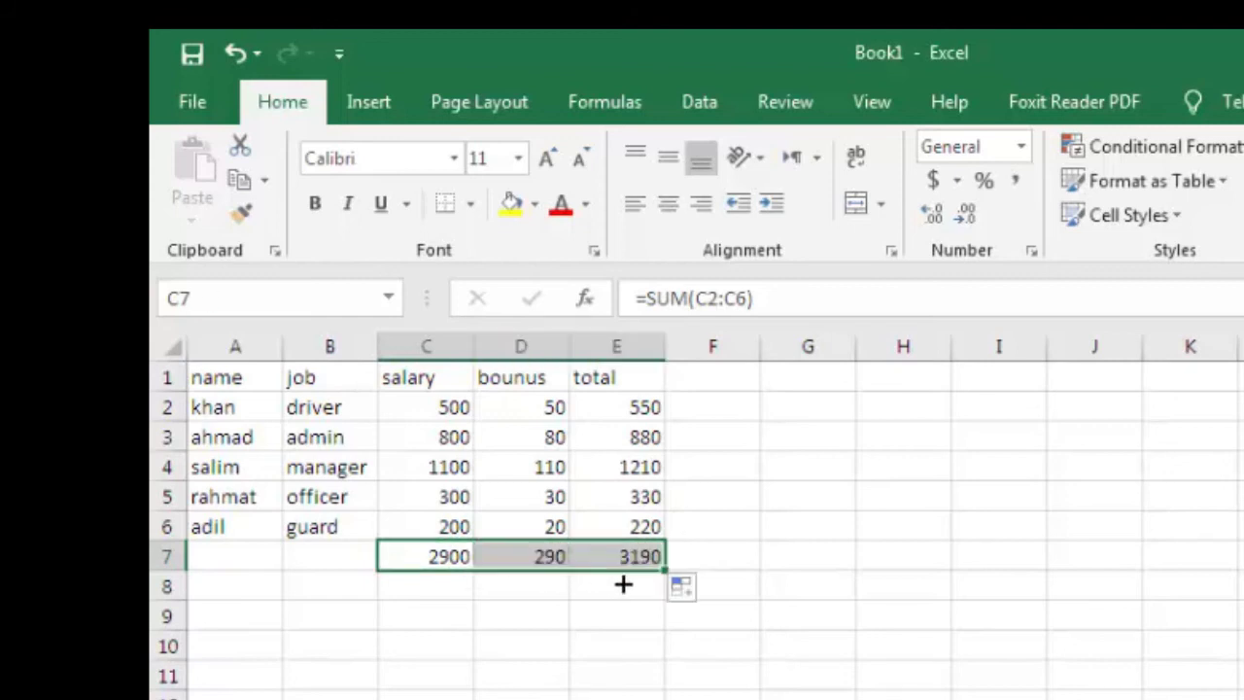
click(615, 608)
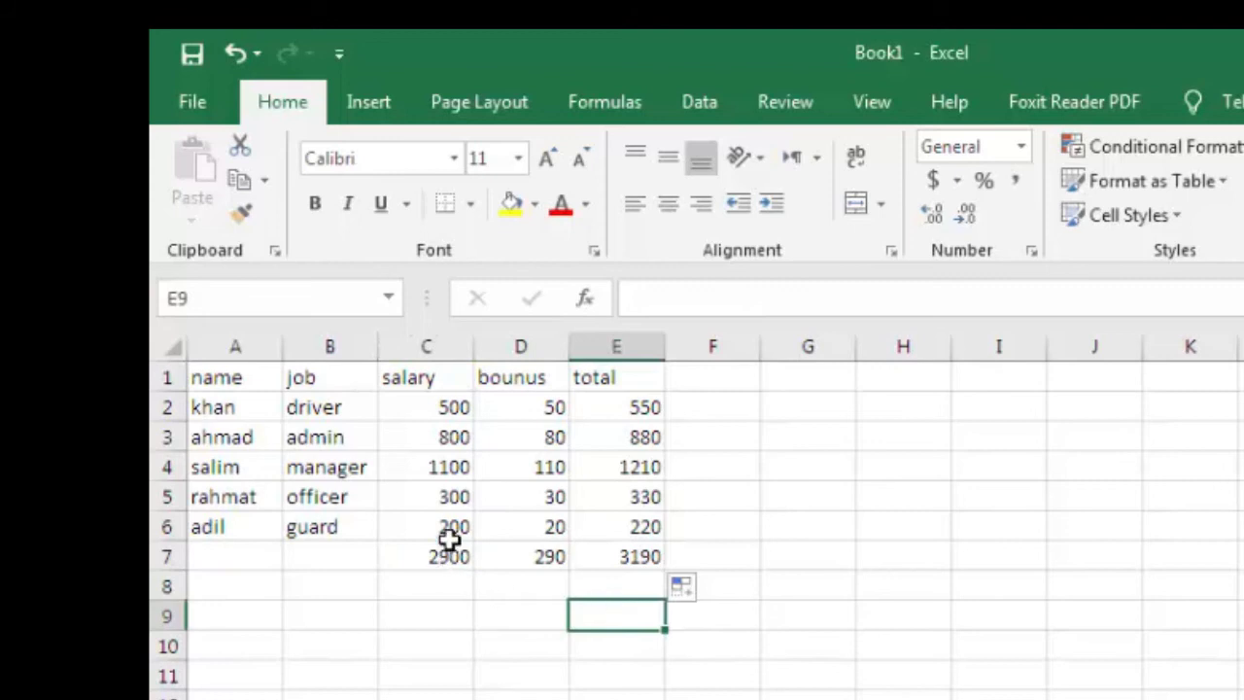
drag(444, 375, 444, 532)
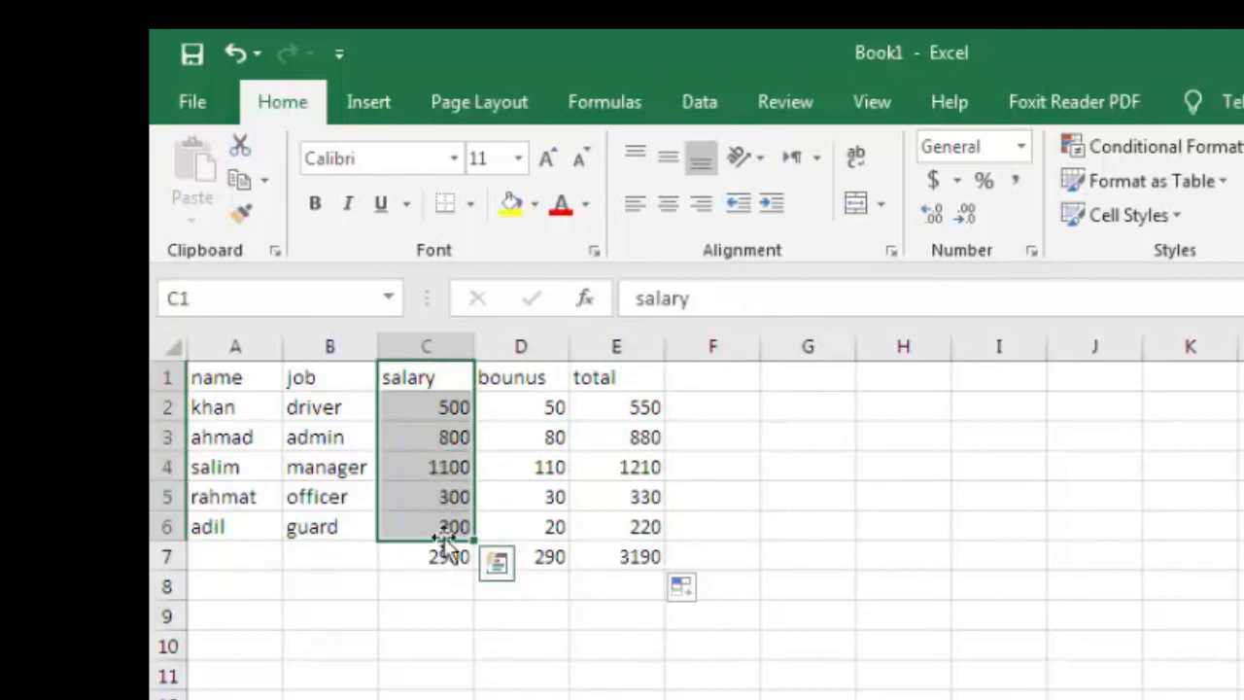
click(443, 554)
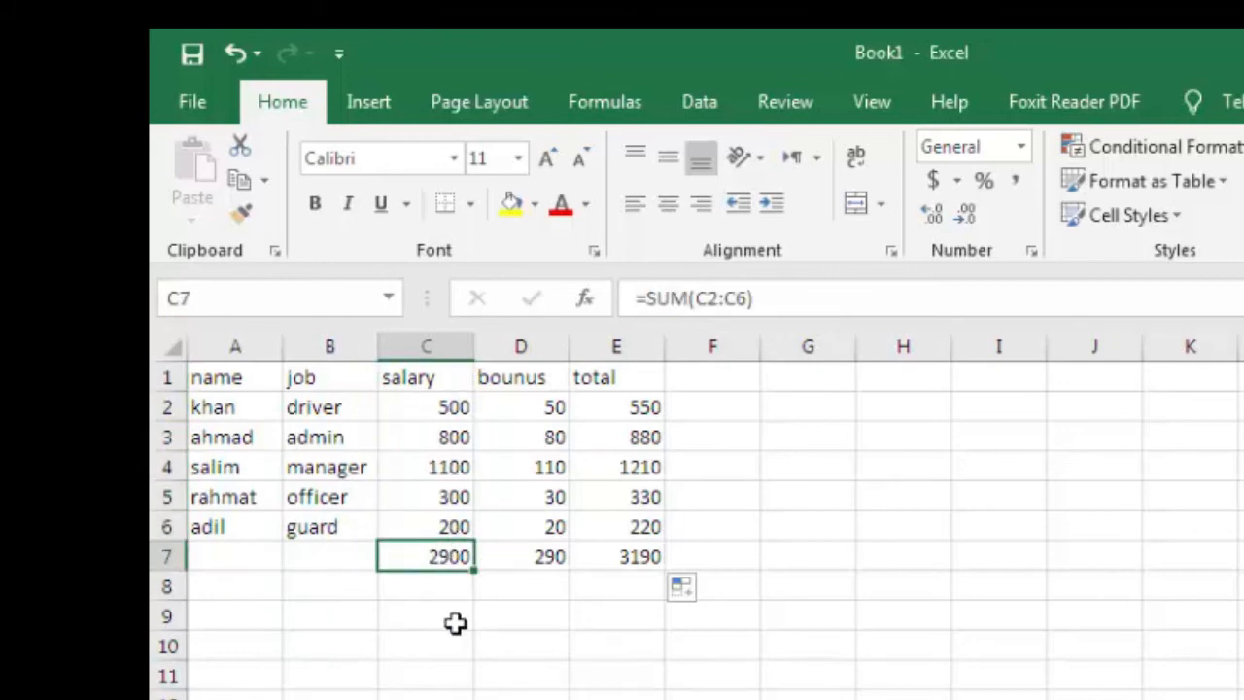
click(545, 557)
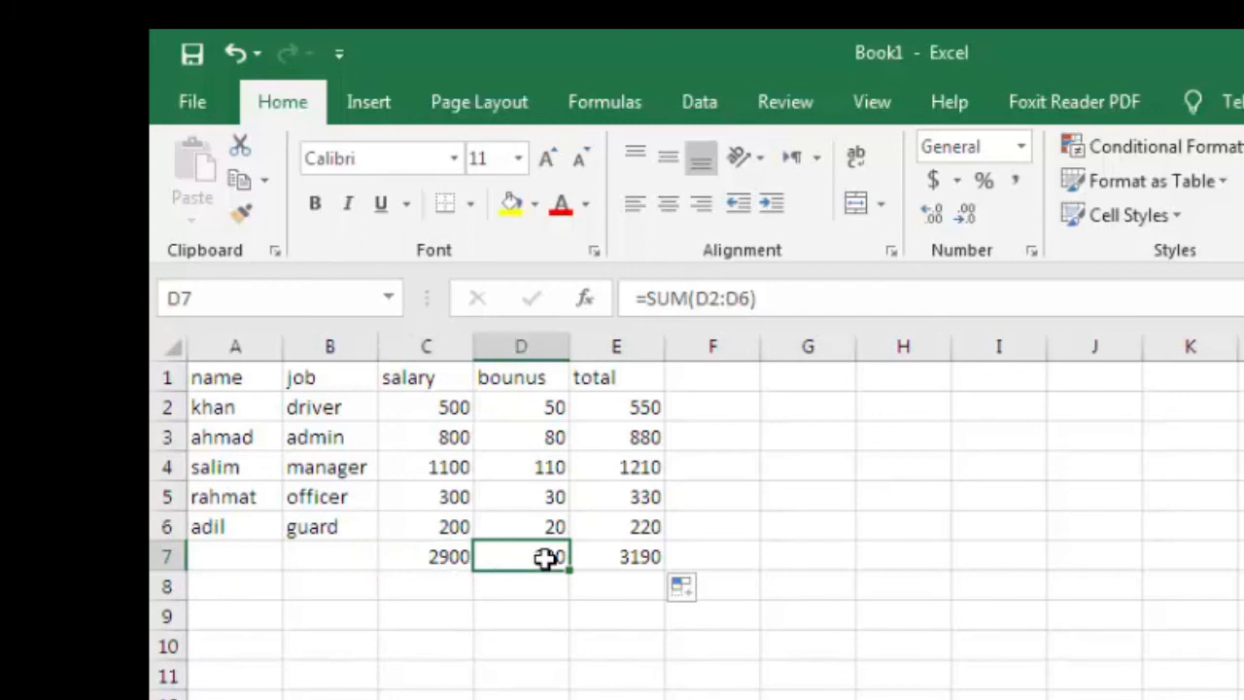
click(643, 555)
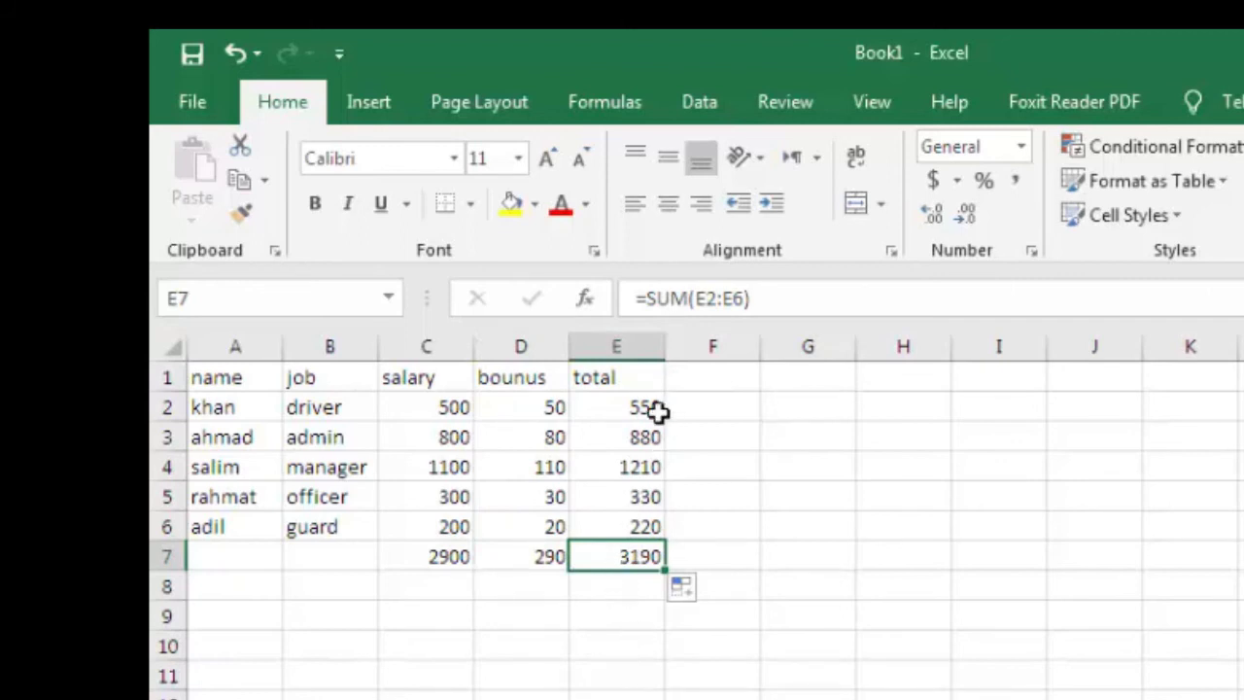
Clear the total column cells E2 to E7 and the column sums in C7 and D7.
drag(654, 412, 658, 552)
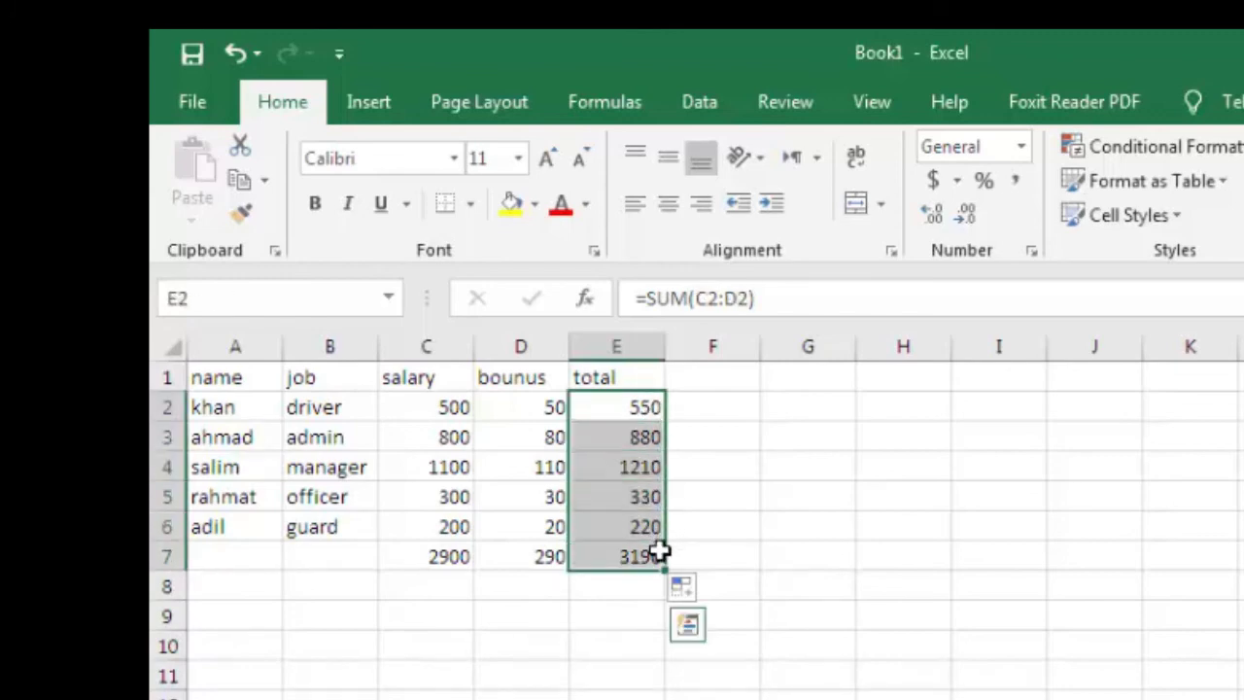
key(Delete)
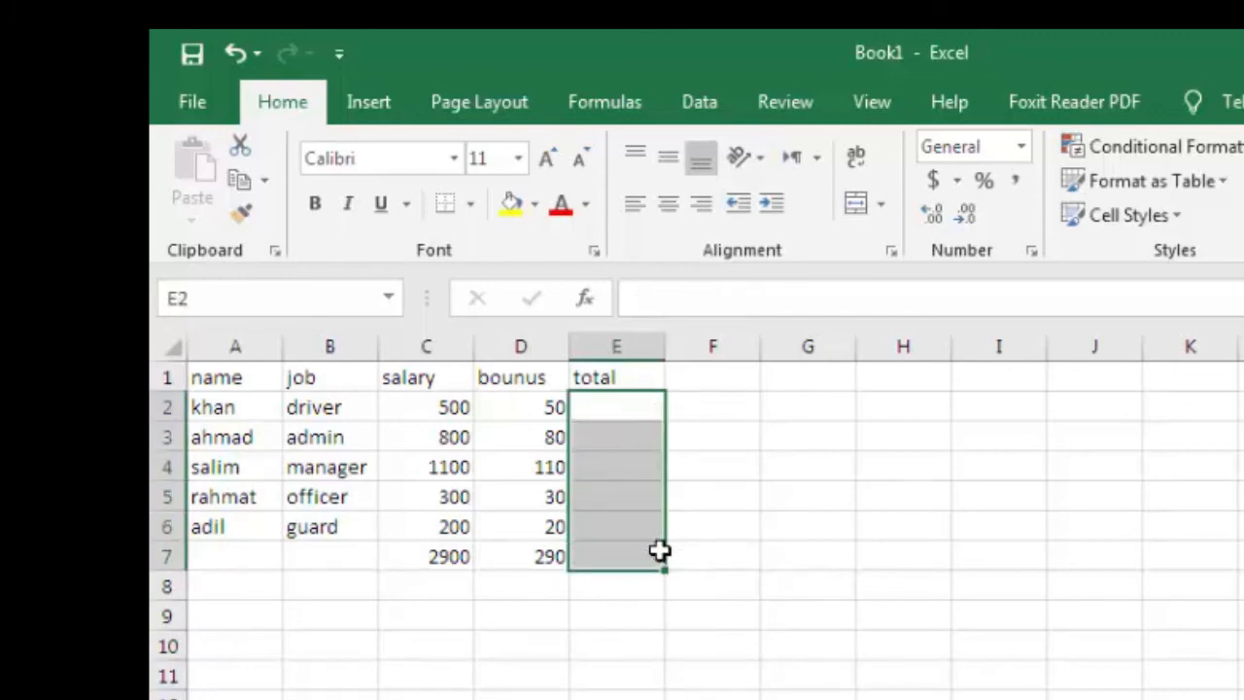
click(458, 555)
drag(457, 556, 534, 562)
key(Delete)
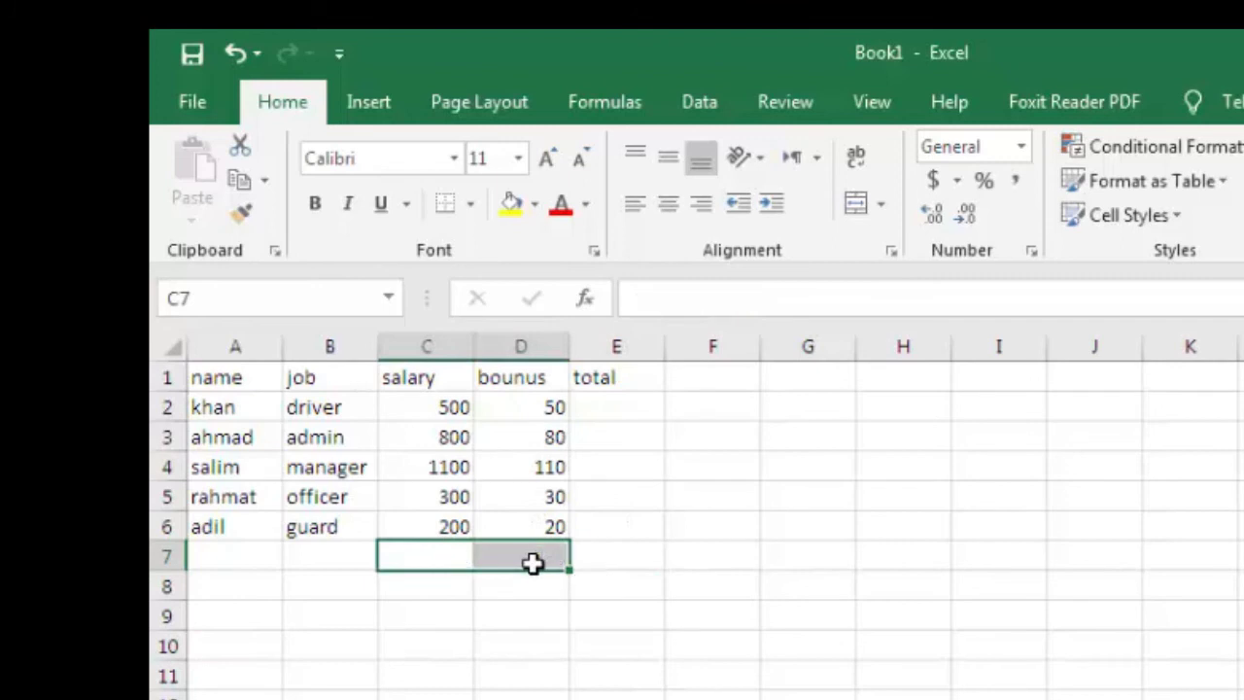
Calculate the total in E2 with the formula =C2+D2 and fill it down to E6.
click(617, 409)
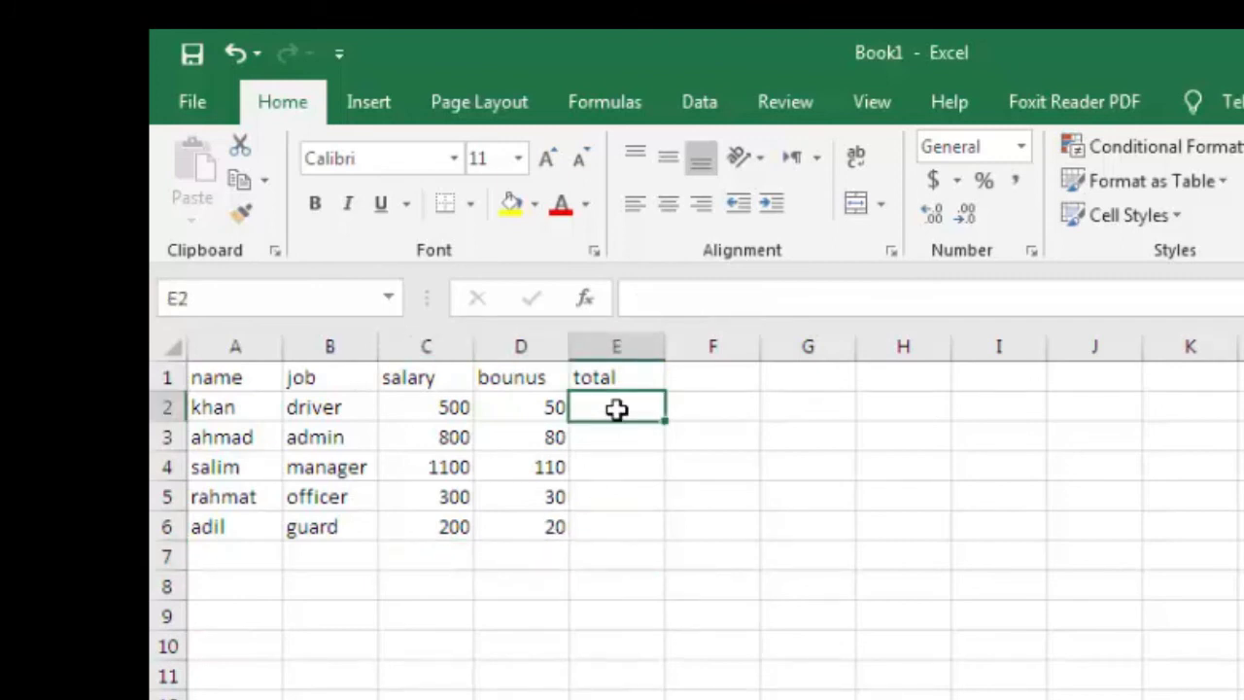
text(=)
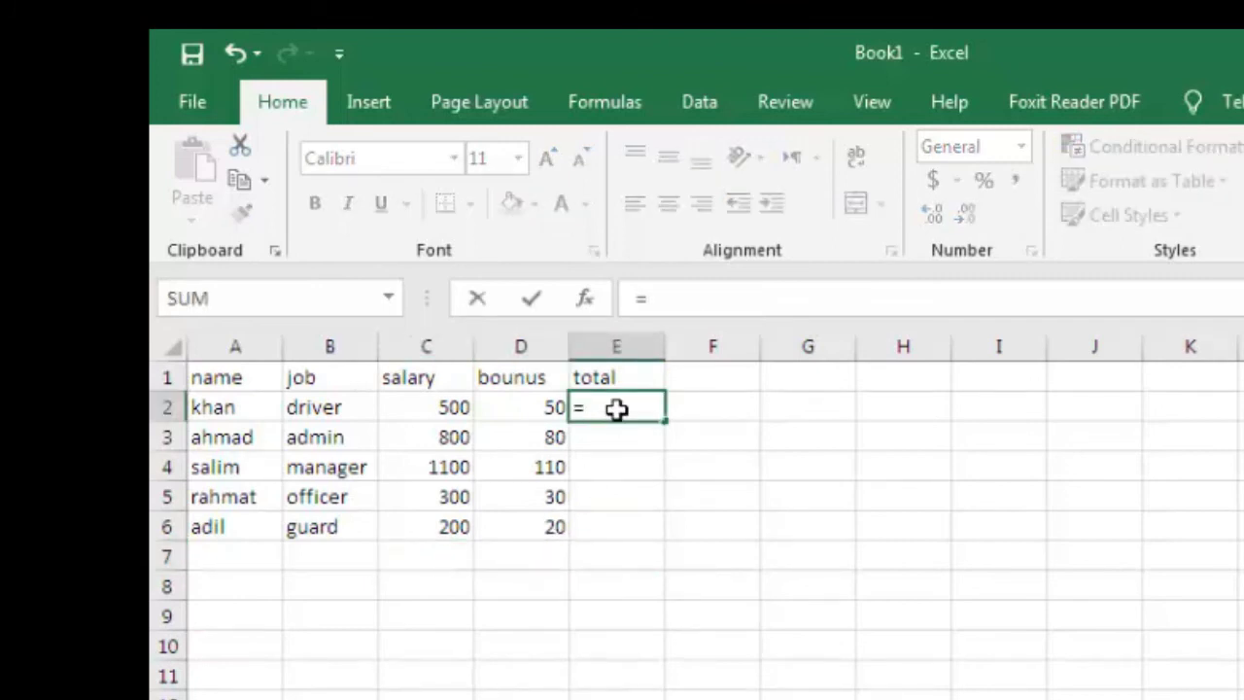
click(454, 412)
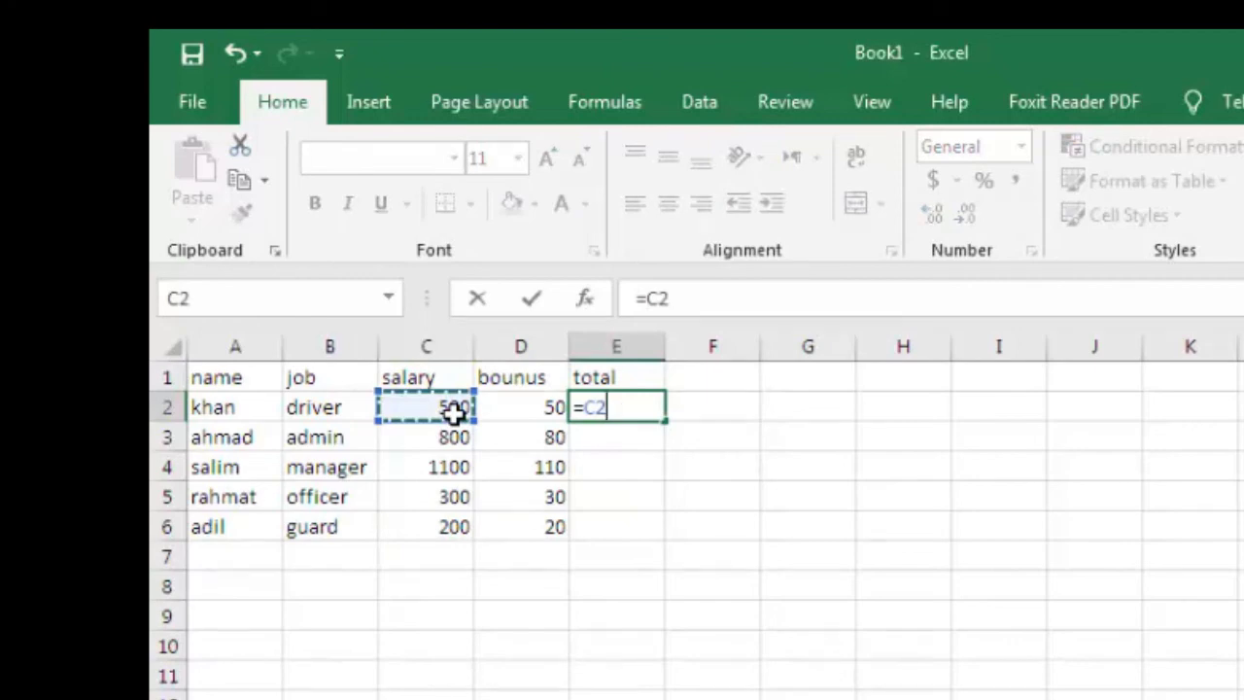
text(+)
click(509, 407)
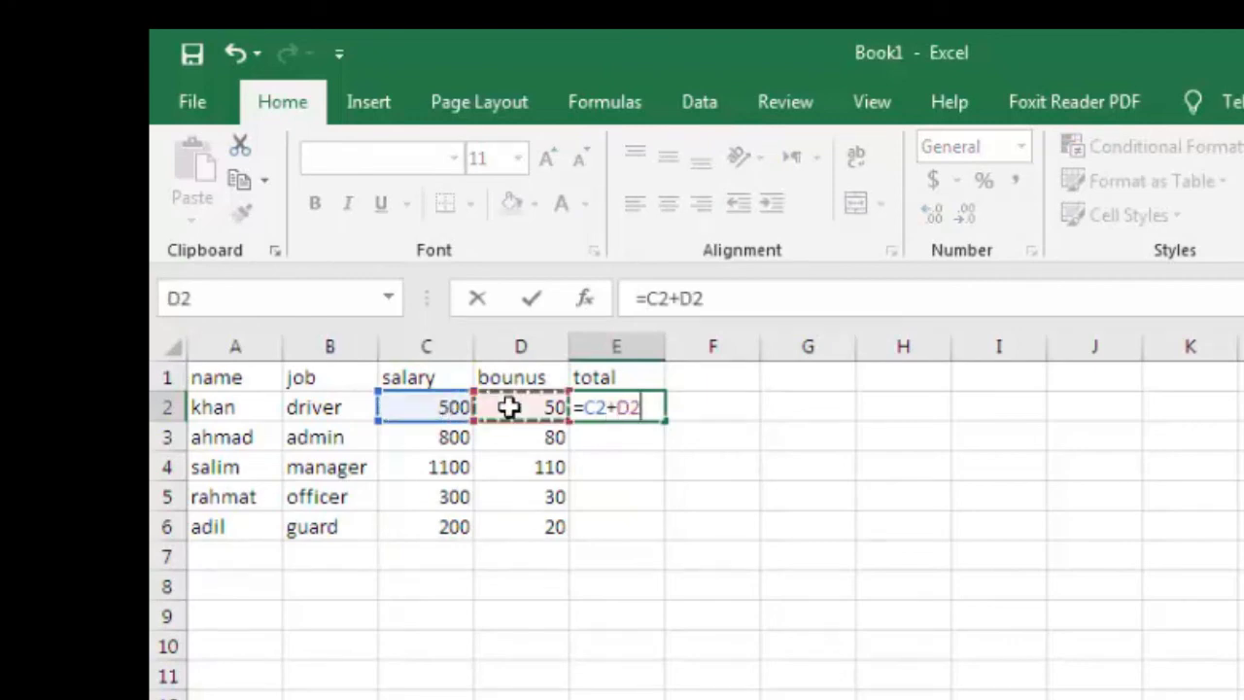
key(Return)
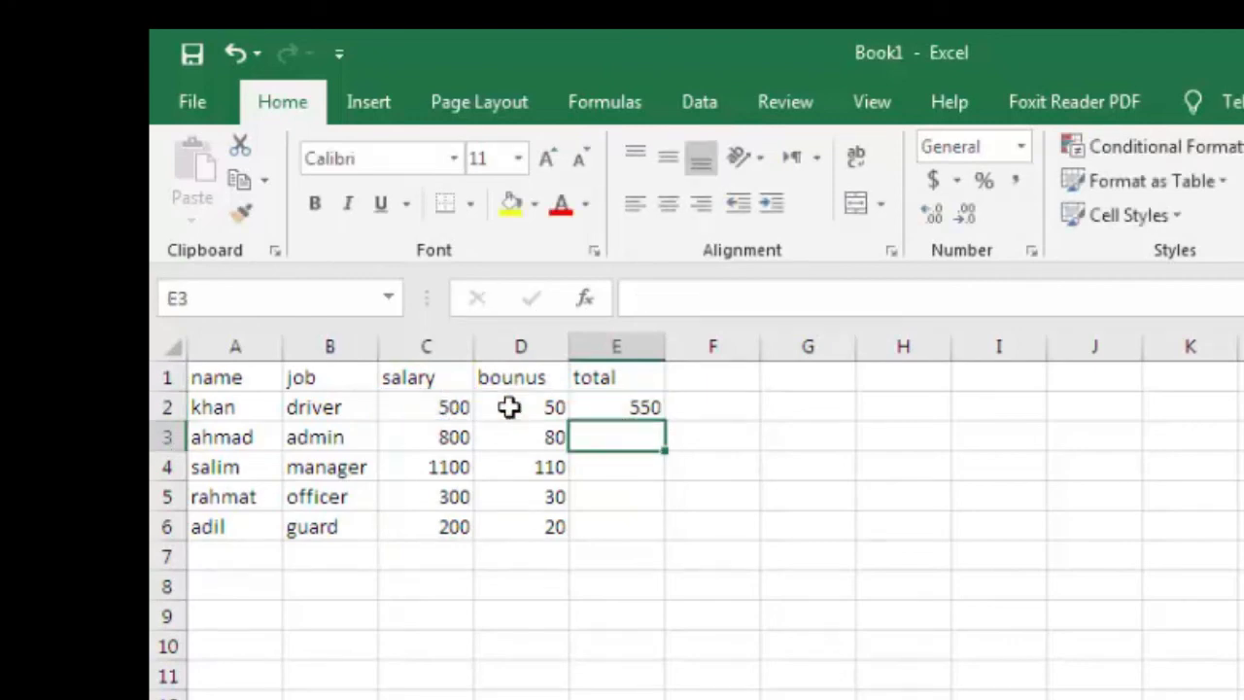
click(626, 409)
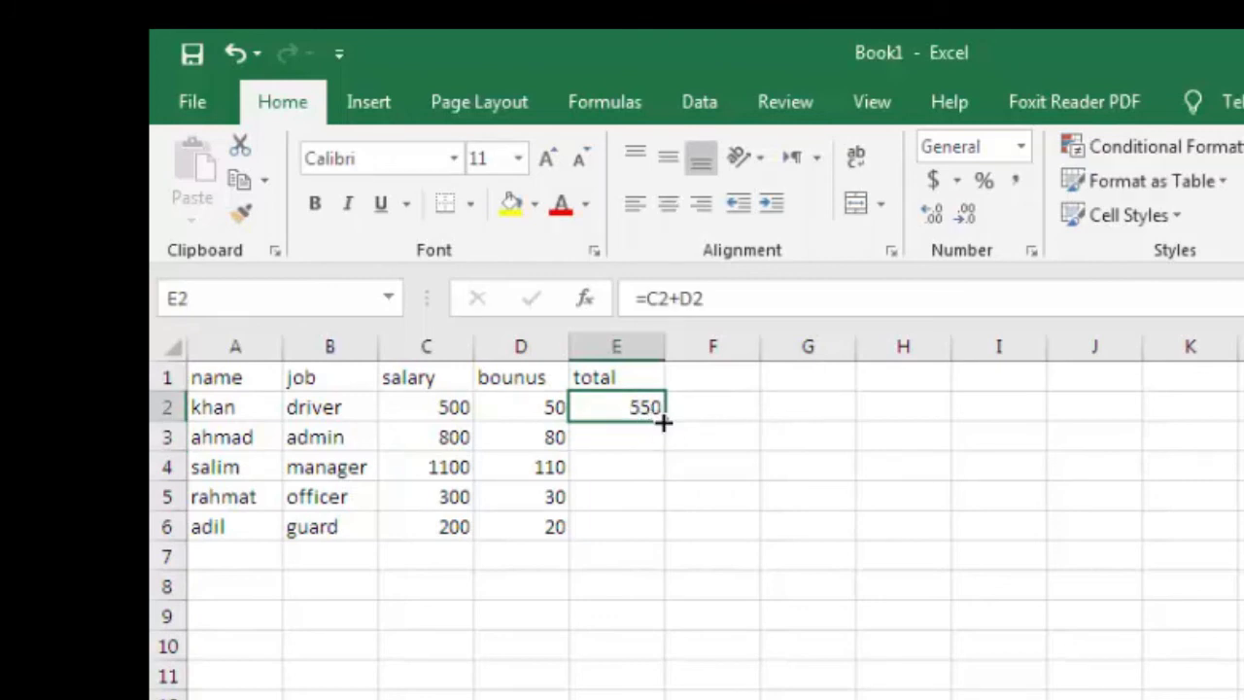
drag(662, 420, 664, 535)
Total the salary column in C7 with the formula =C2+C3+C4+C5+C6 and fill it across to E7.
click(454, 556)
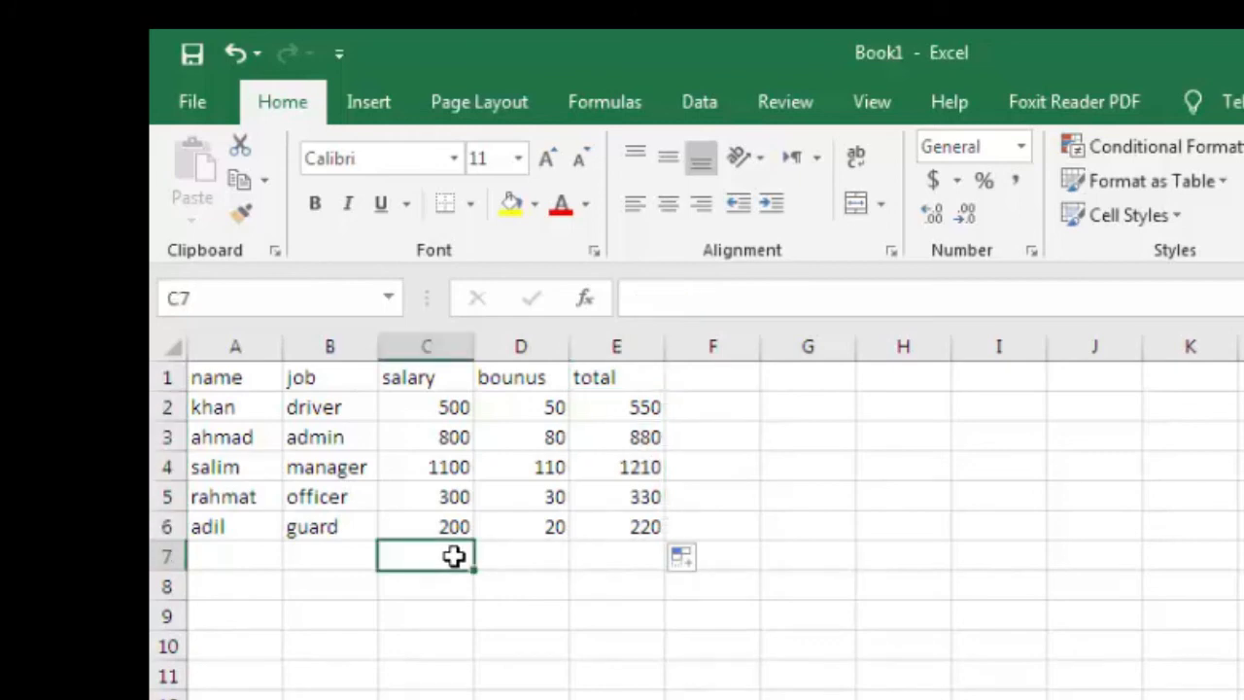
text(=)
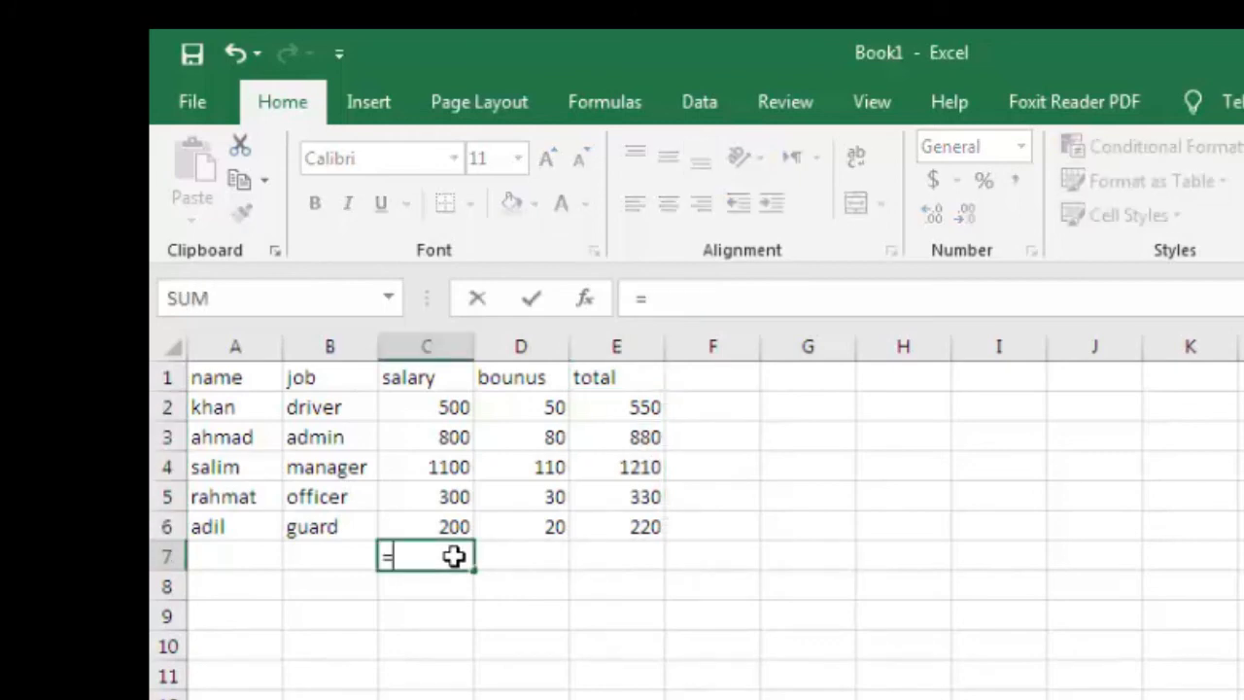
click(453, 409)
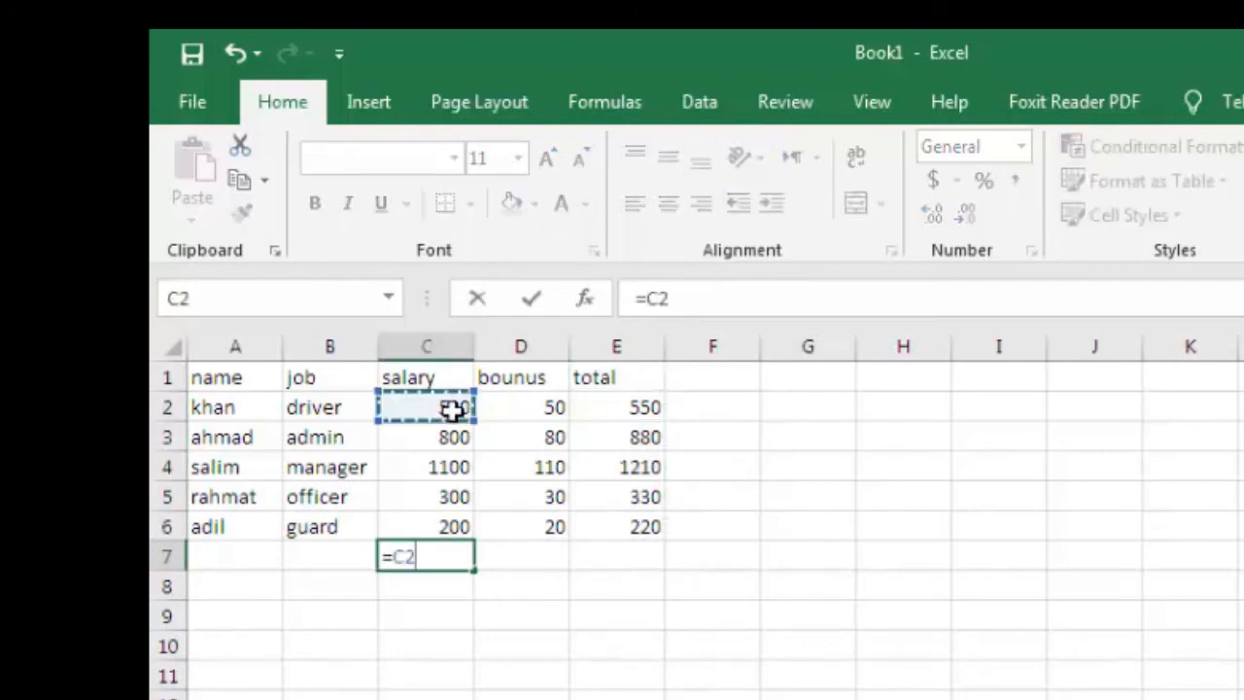
text(+)
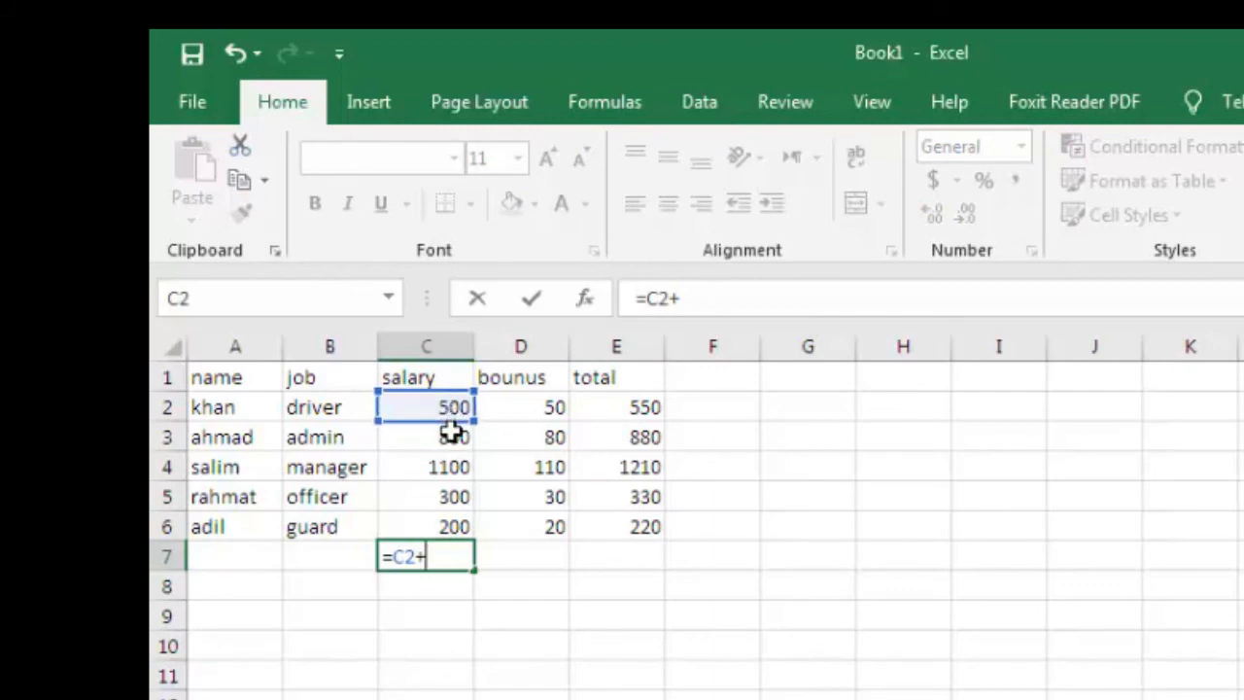
click(453, 434)
text(+)
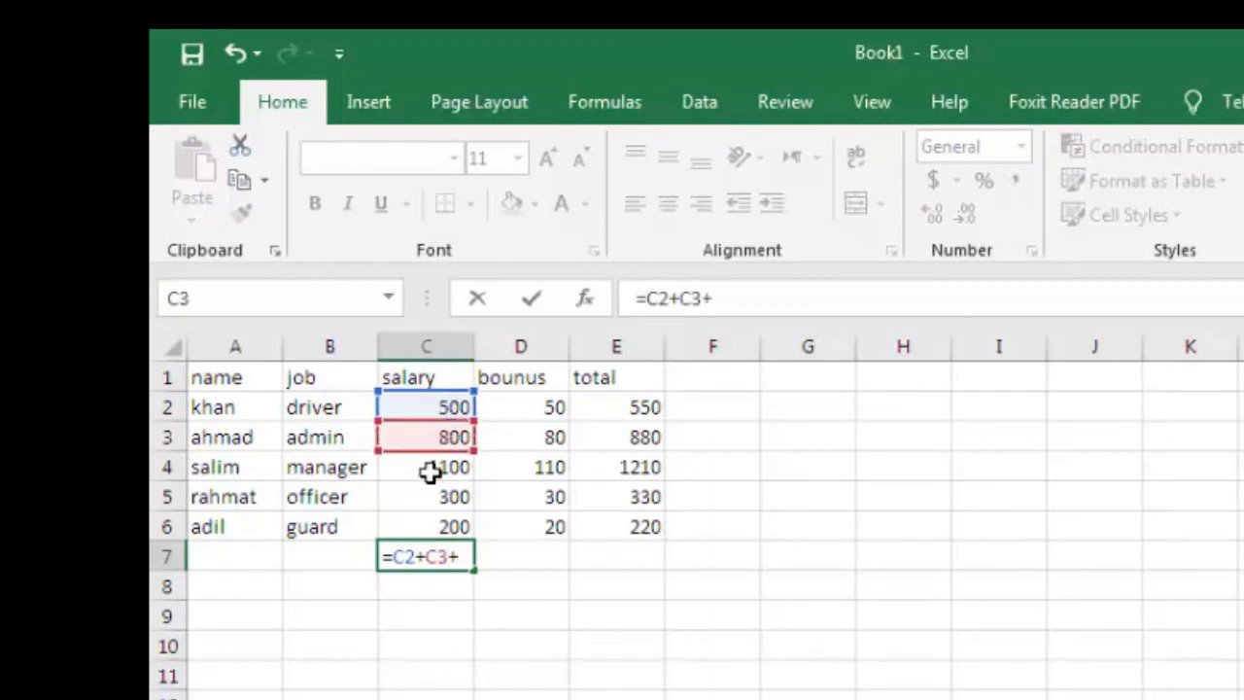
click(429, 471)
text(+)
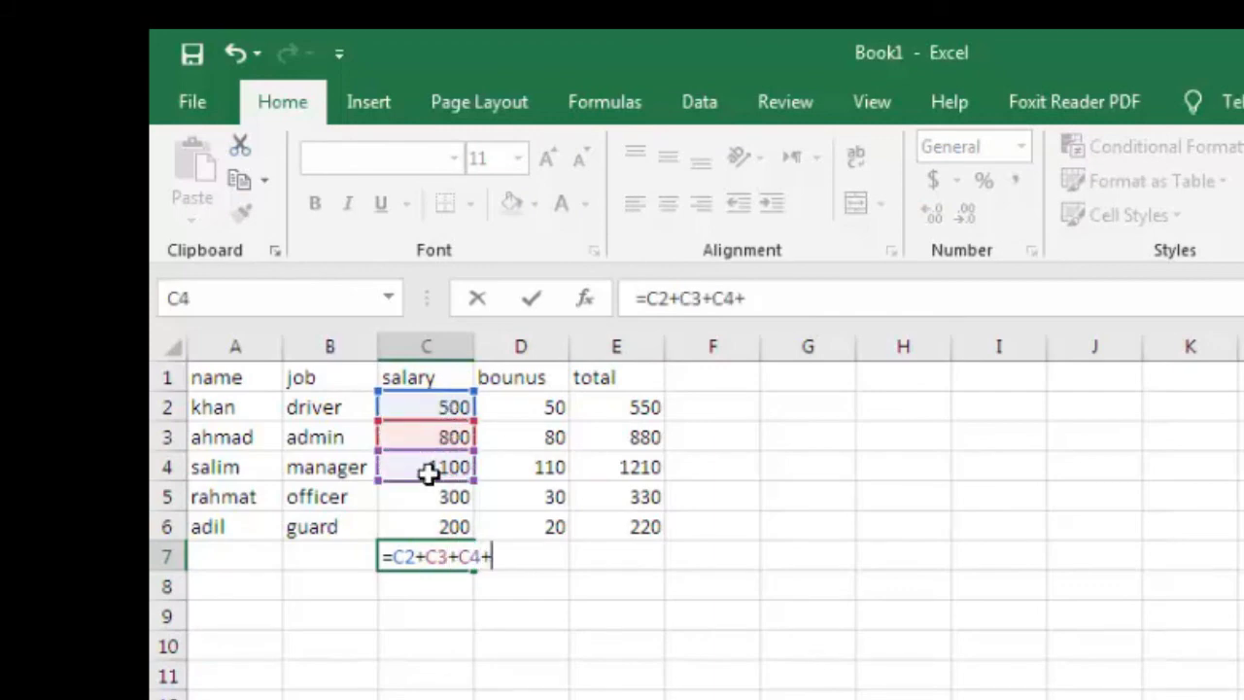
click(428, 499)
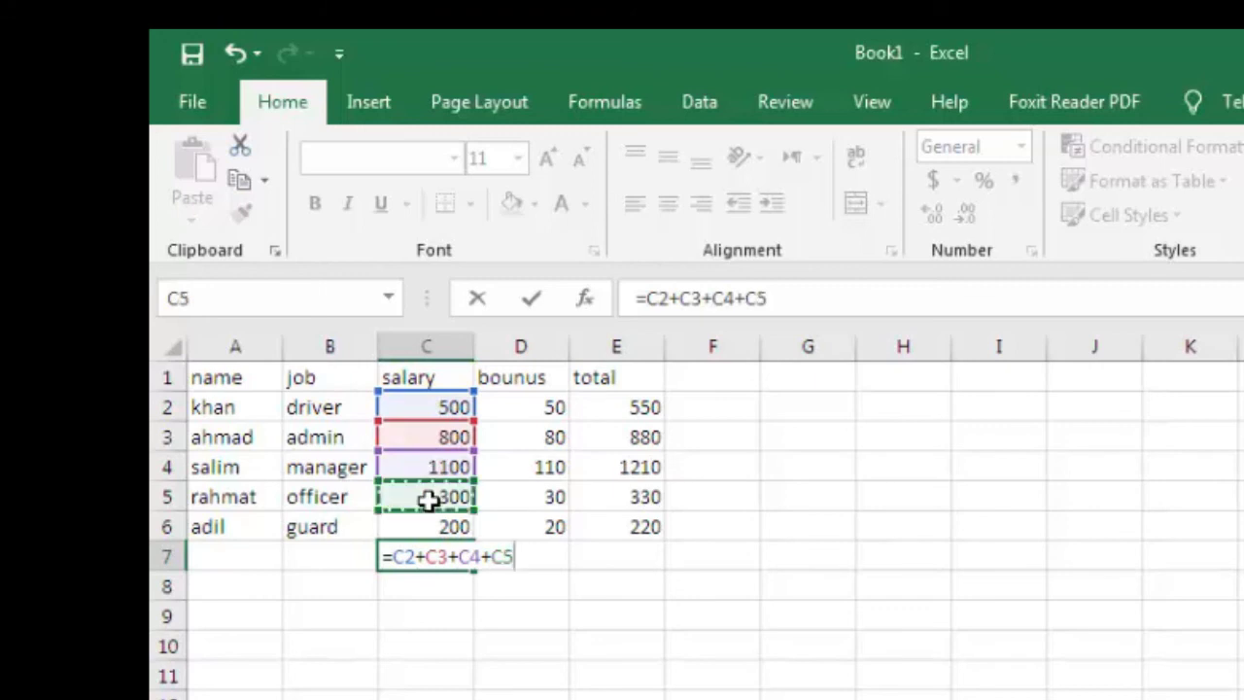
text(+)
click(427, 520)
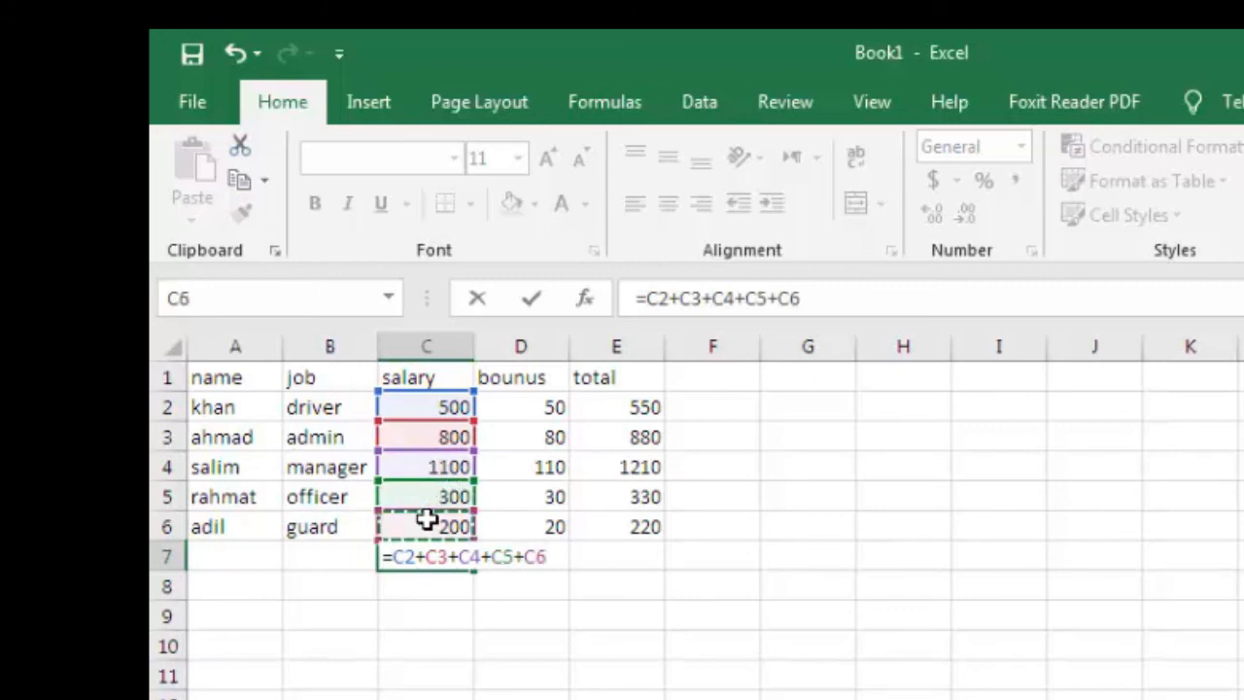
key(Return)
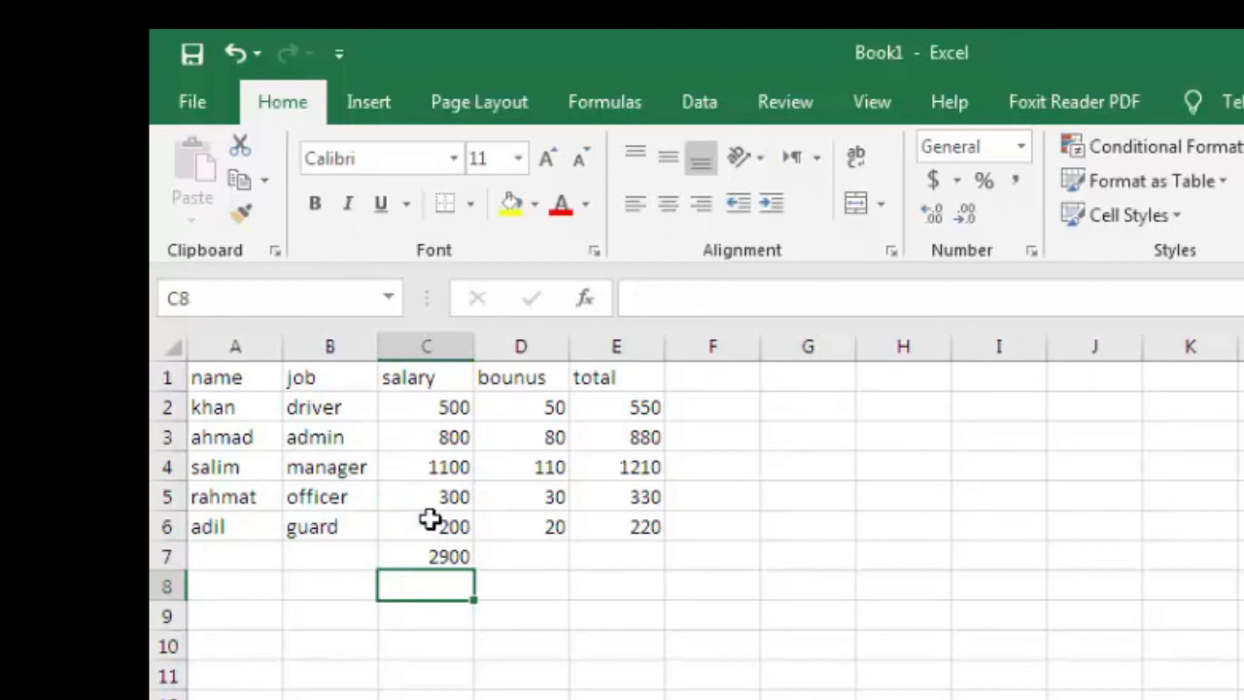
click(464, 550)
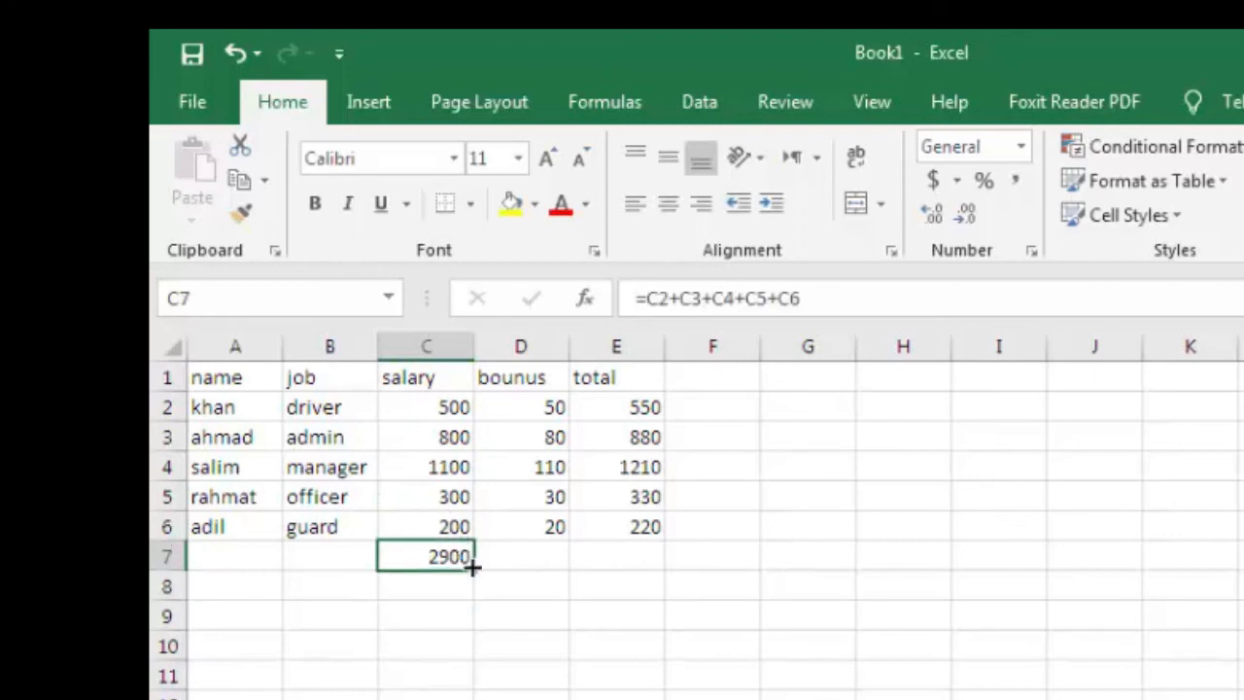
drag(474, 571, 651, 570)
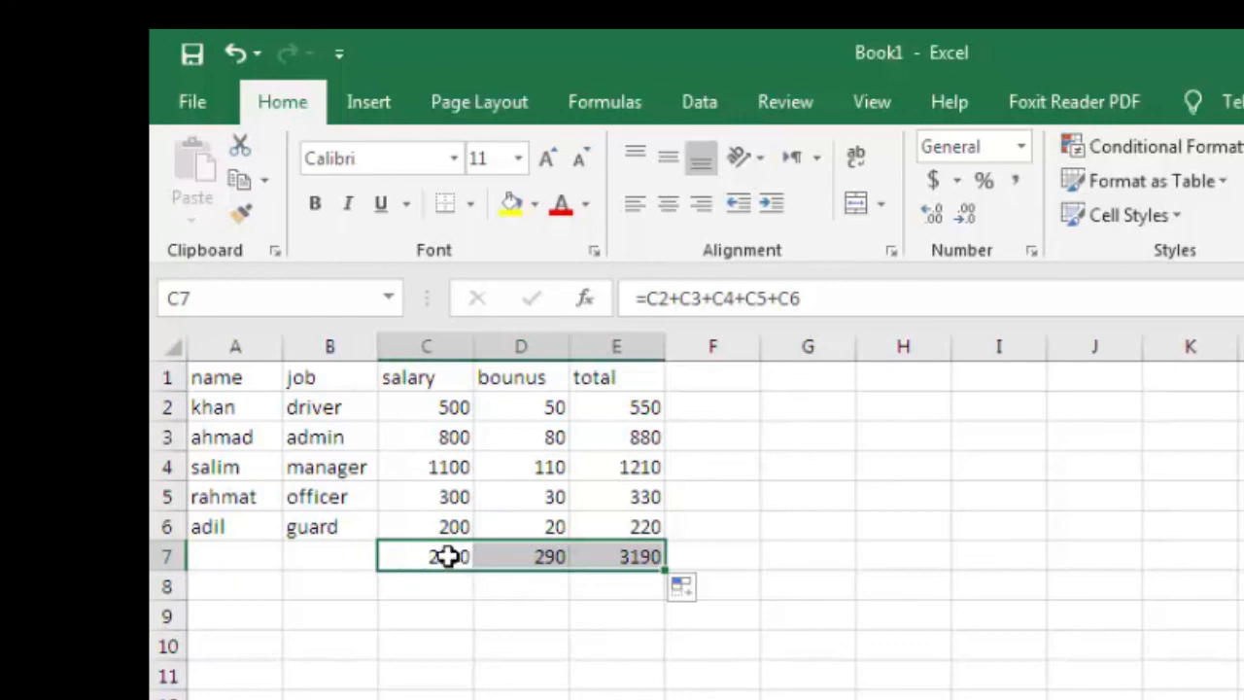
Clear the total column cells E2 to E7 and the column totals in C7 and D7.
click(647, 409)
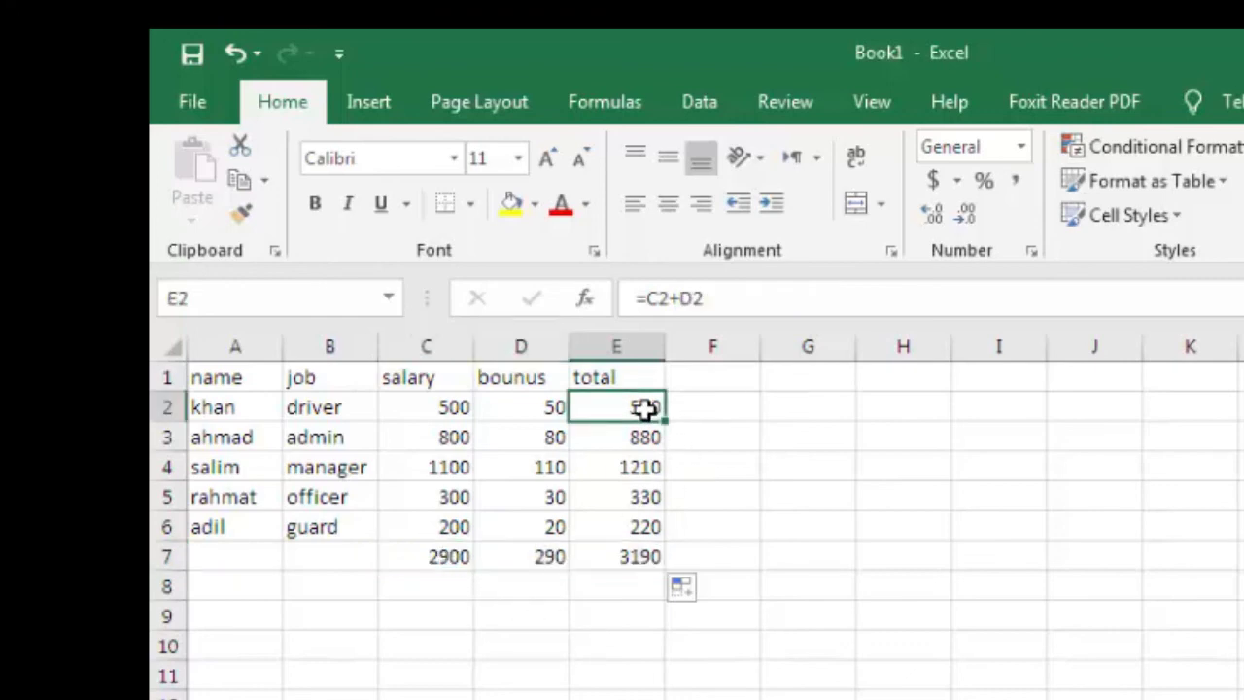
drag(647, 409, 645, 553)
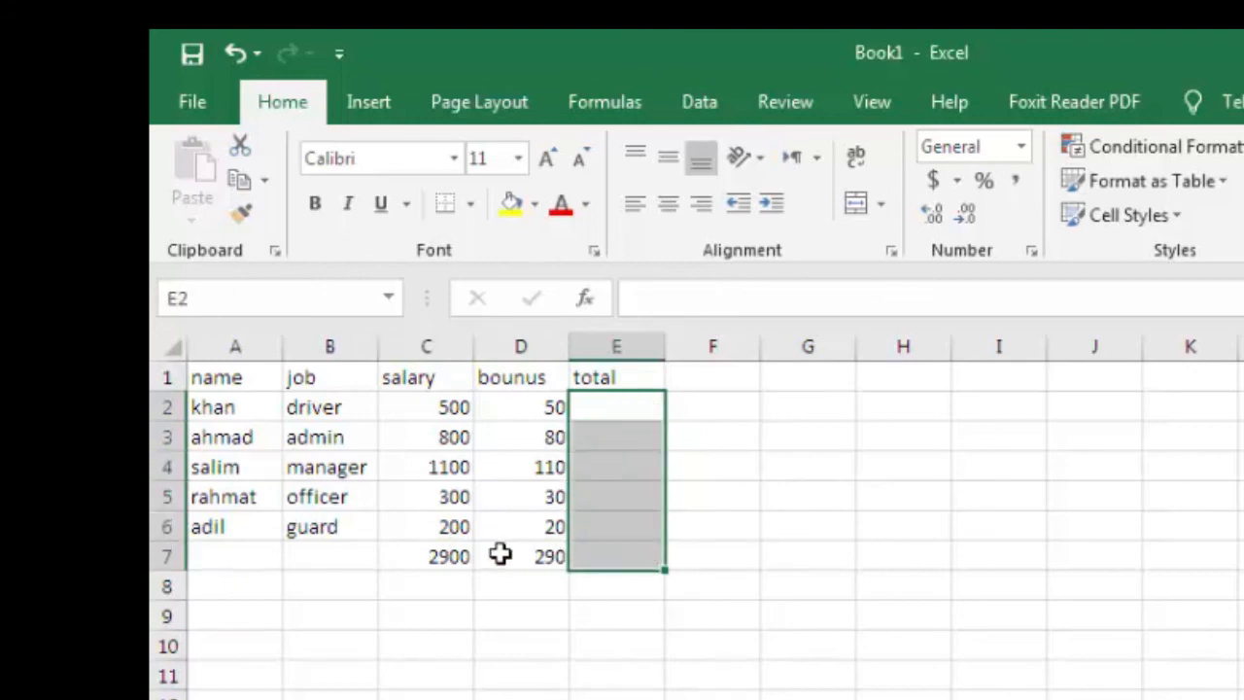
click(458, 558)
drag(505, 556, 528, 560)
key(Delete)
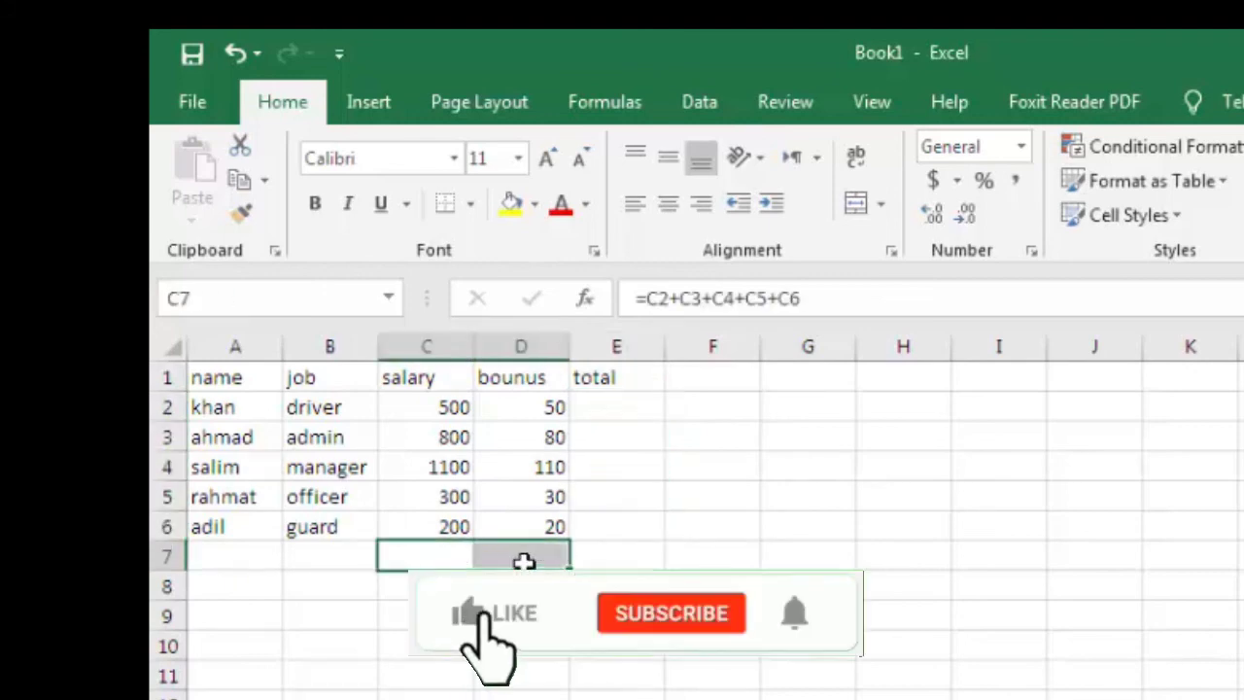
Calculate the total in E2 with the typed function =SUM(C2:D2) and fill it down to E6.
click(596, 416)
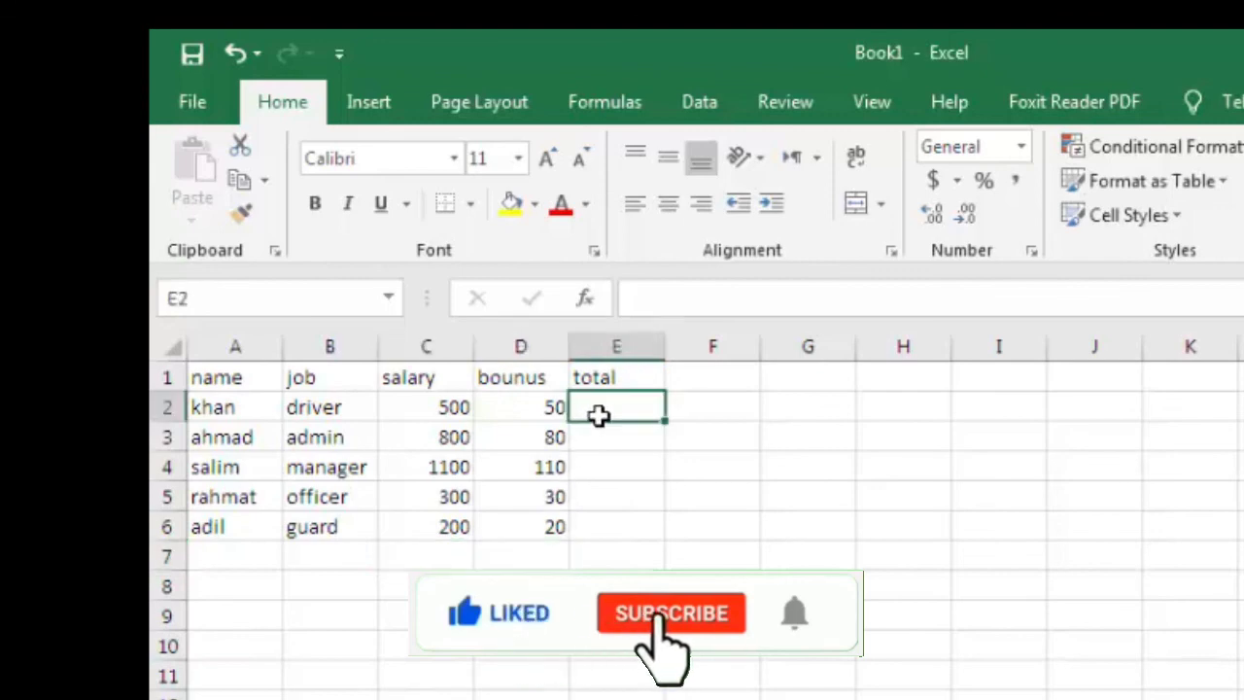
text(=)
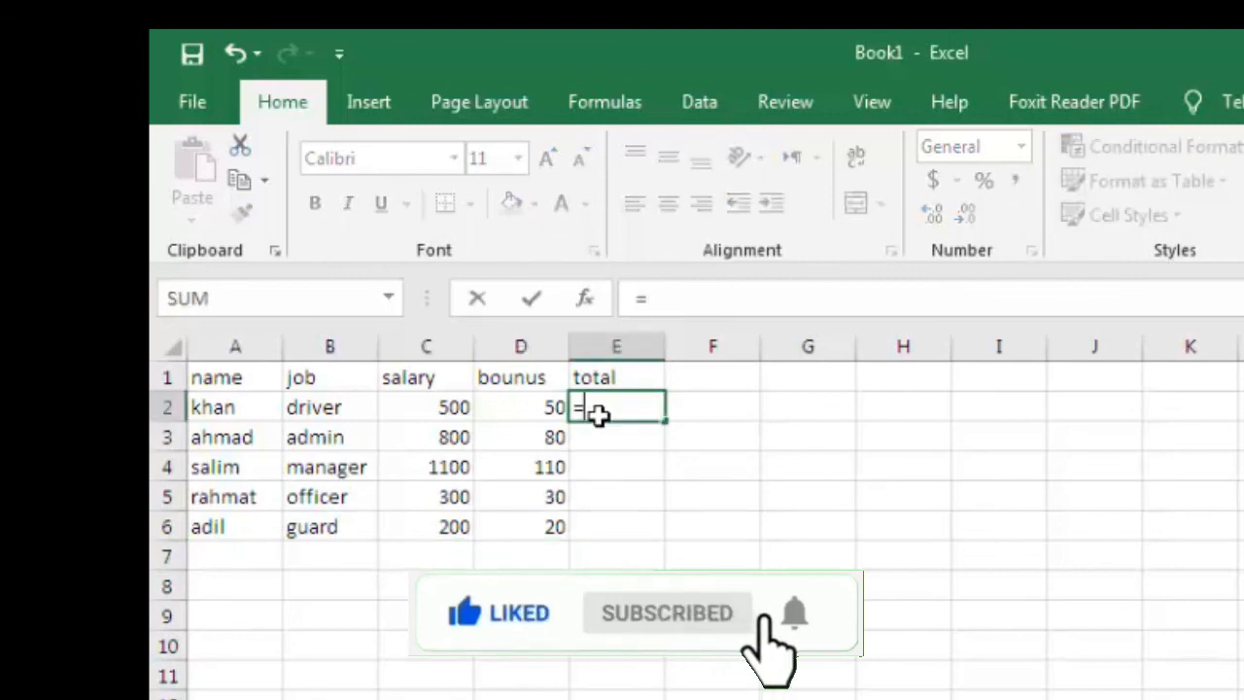
text(sum)
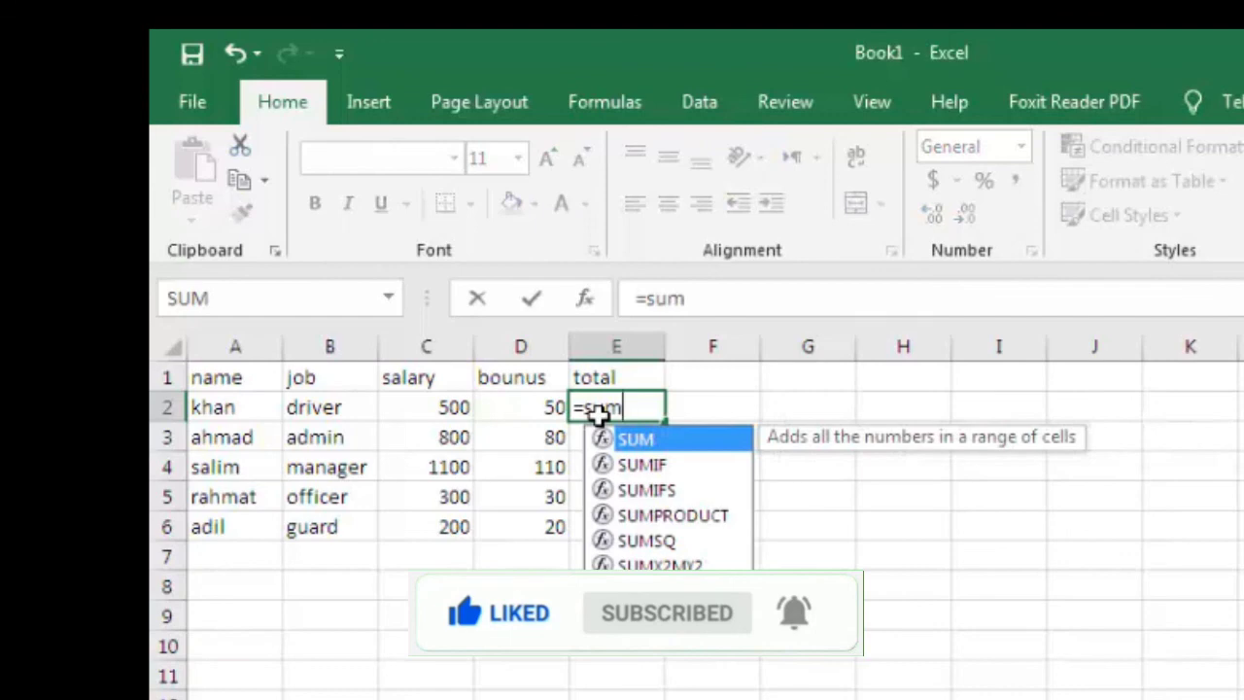
text(()
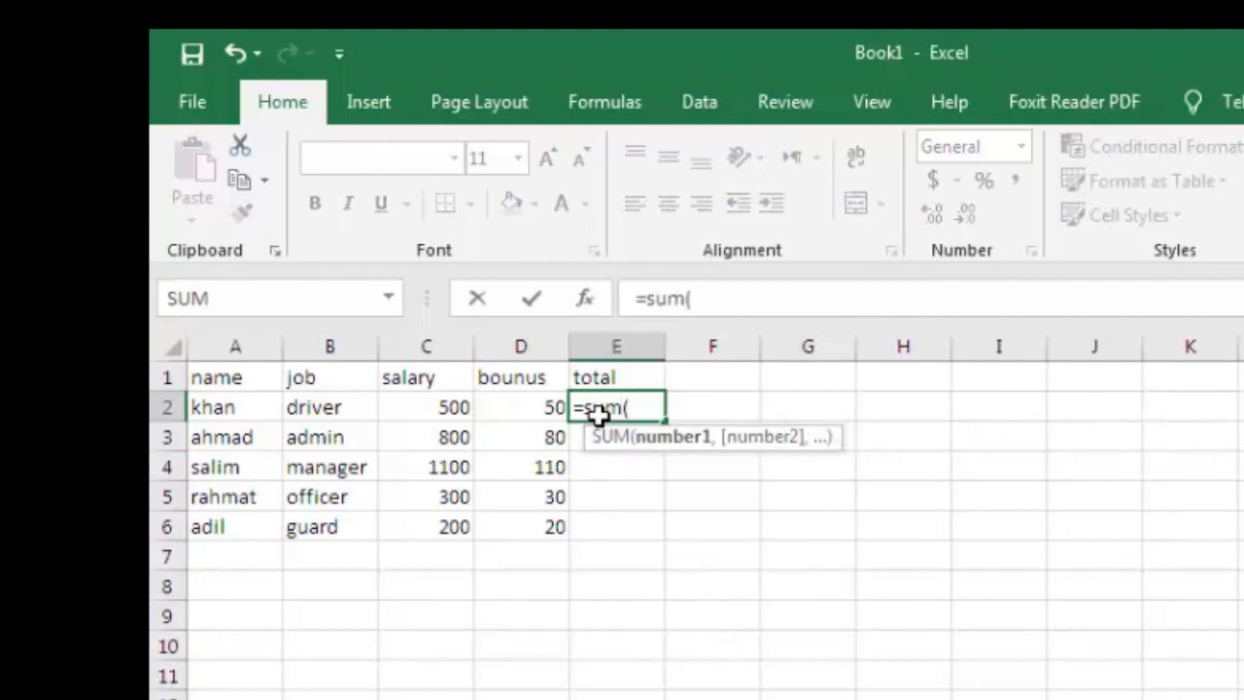
click(450, 408)
drag(451, 408, 508, 418)
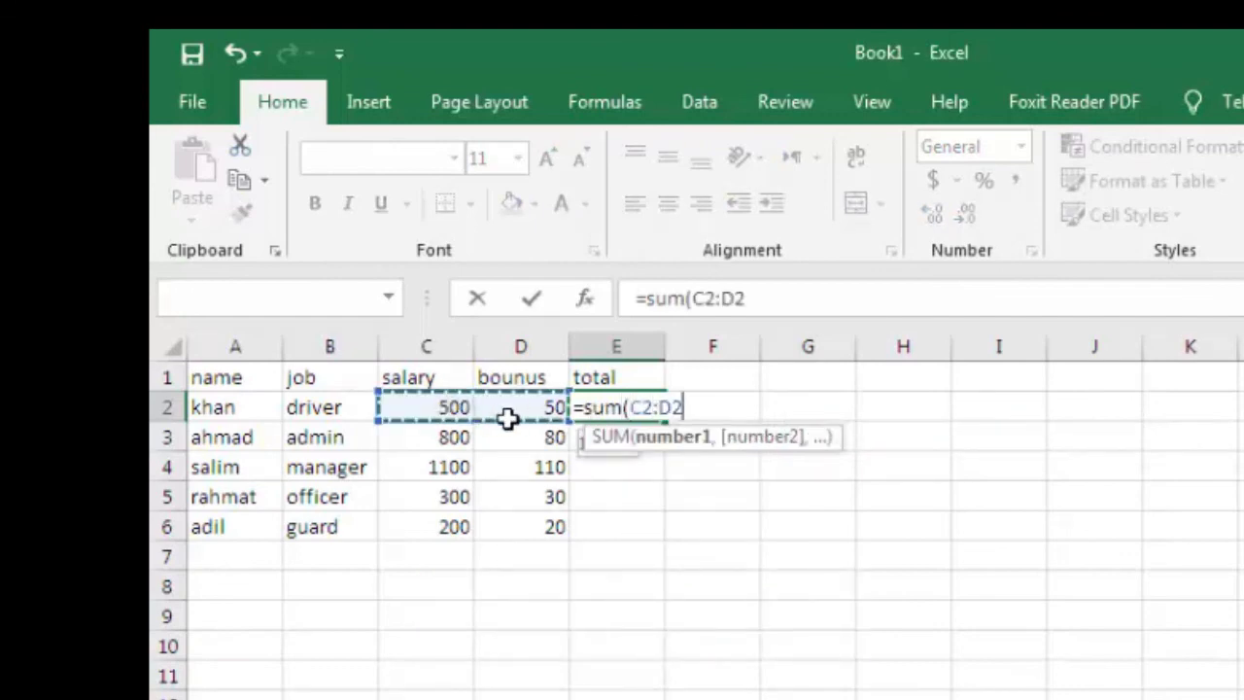
text())
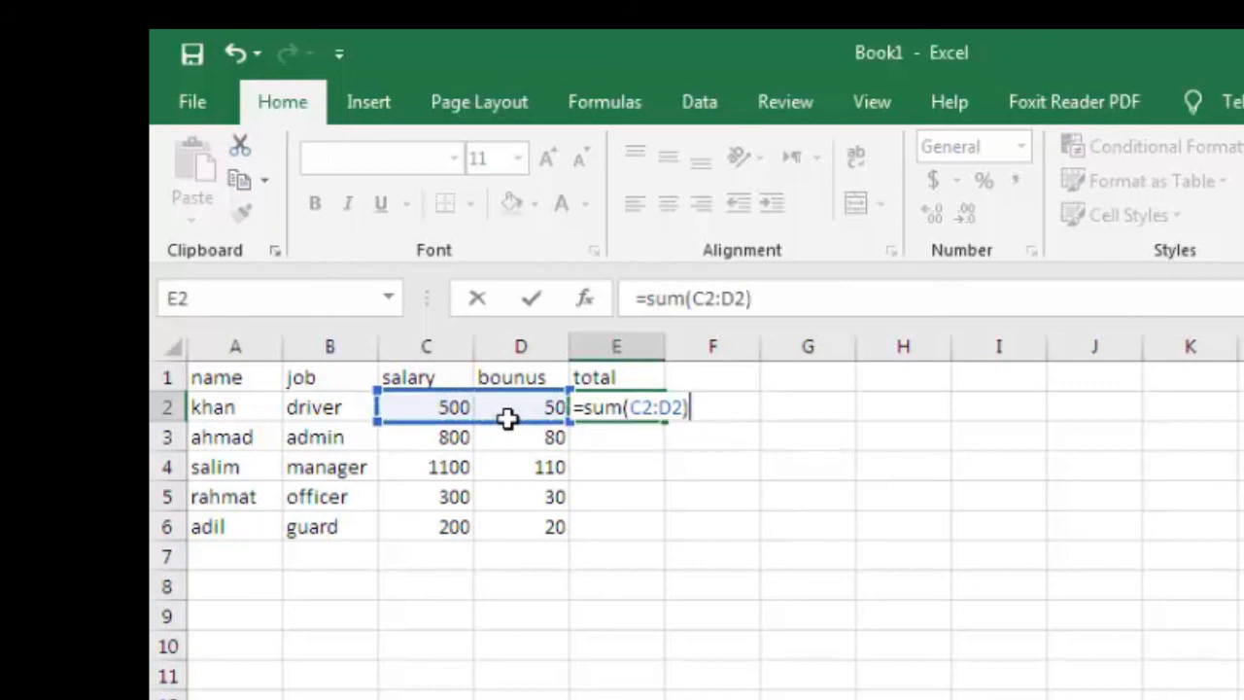
key(Return)
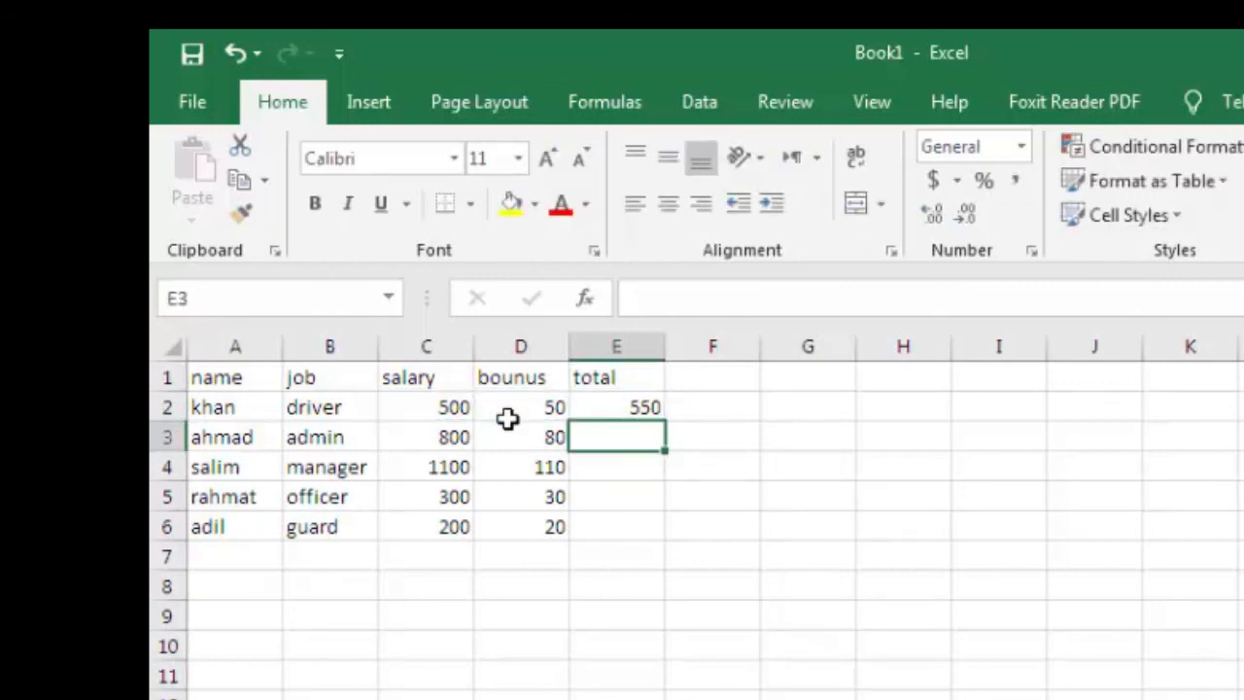
click(611, 408)
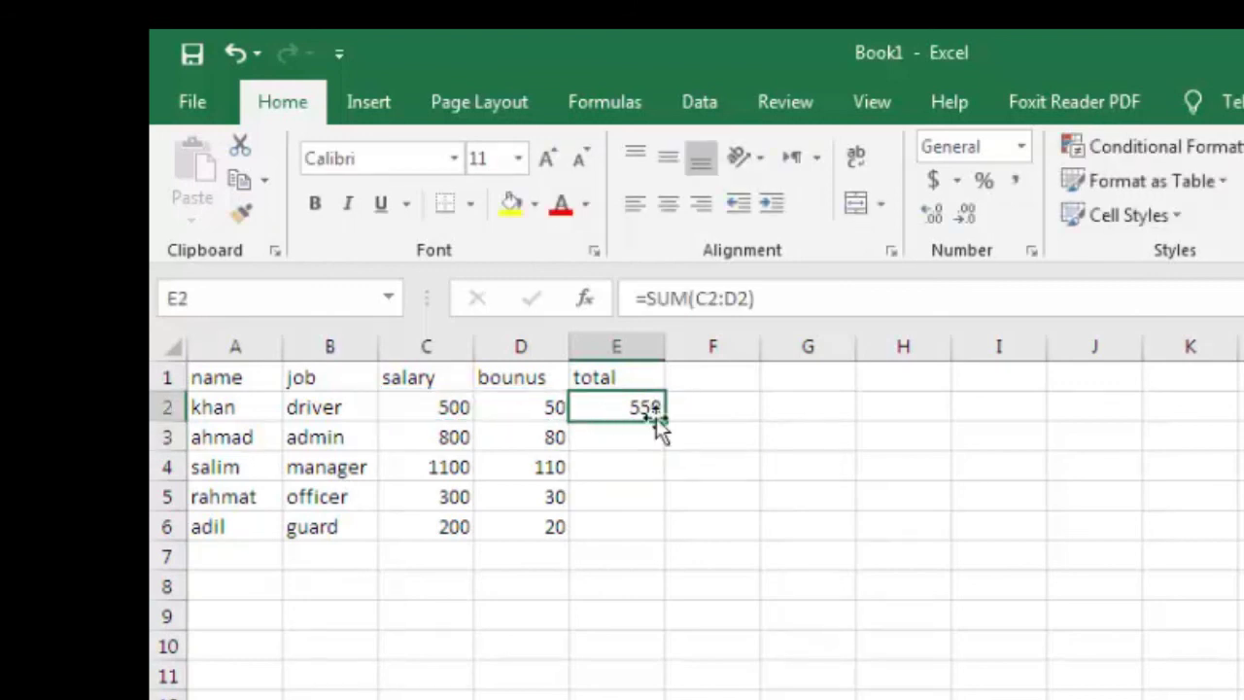
drag(664, 419, 665, 530)
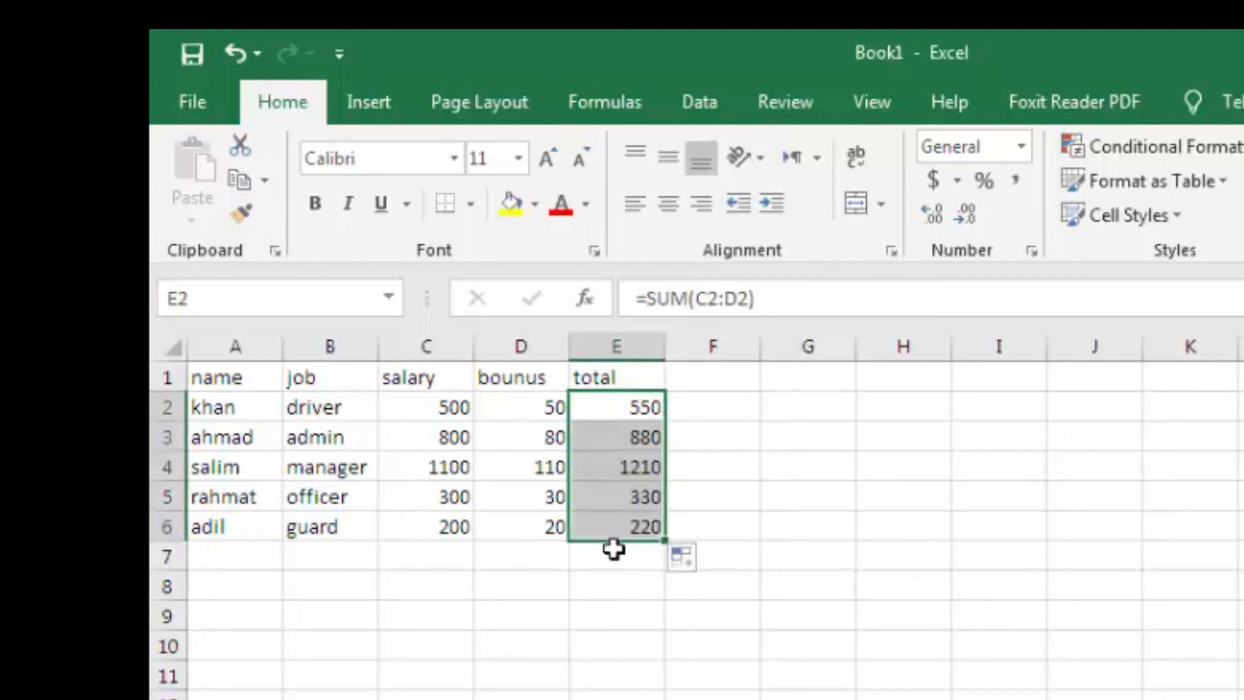
Total the salary column in C7 with the typed function =SUM(C2:C6) and fill it across to E7.
click(443, 553)
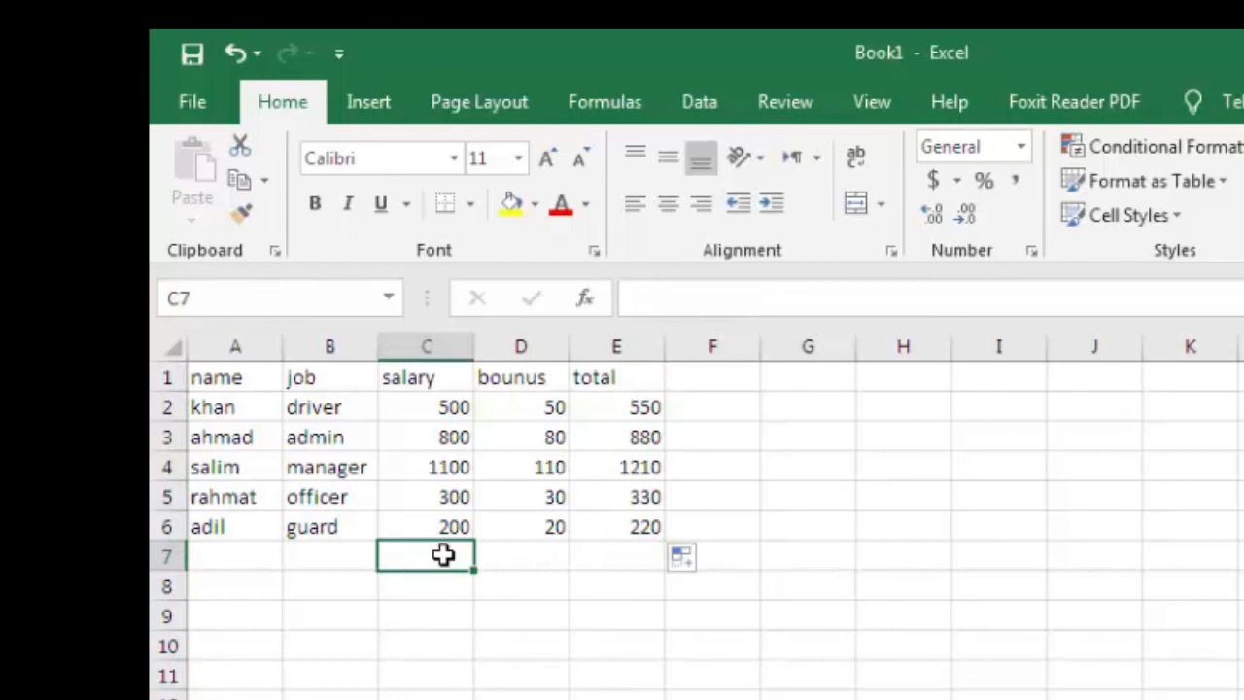
text(=s)
key(BackSpace)
text(m)
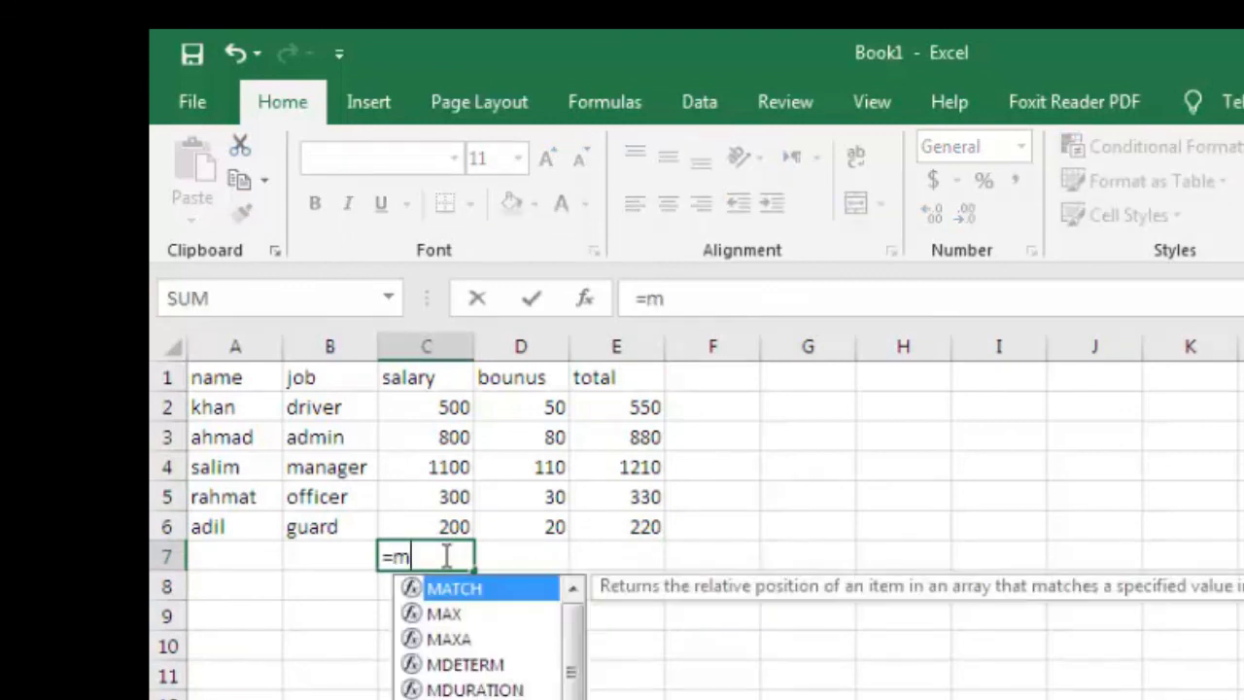
key(BackSpace)
text(su)
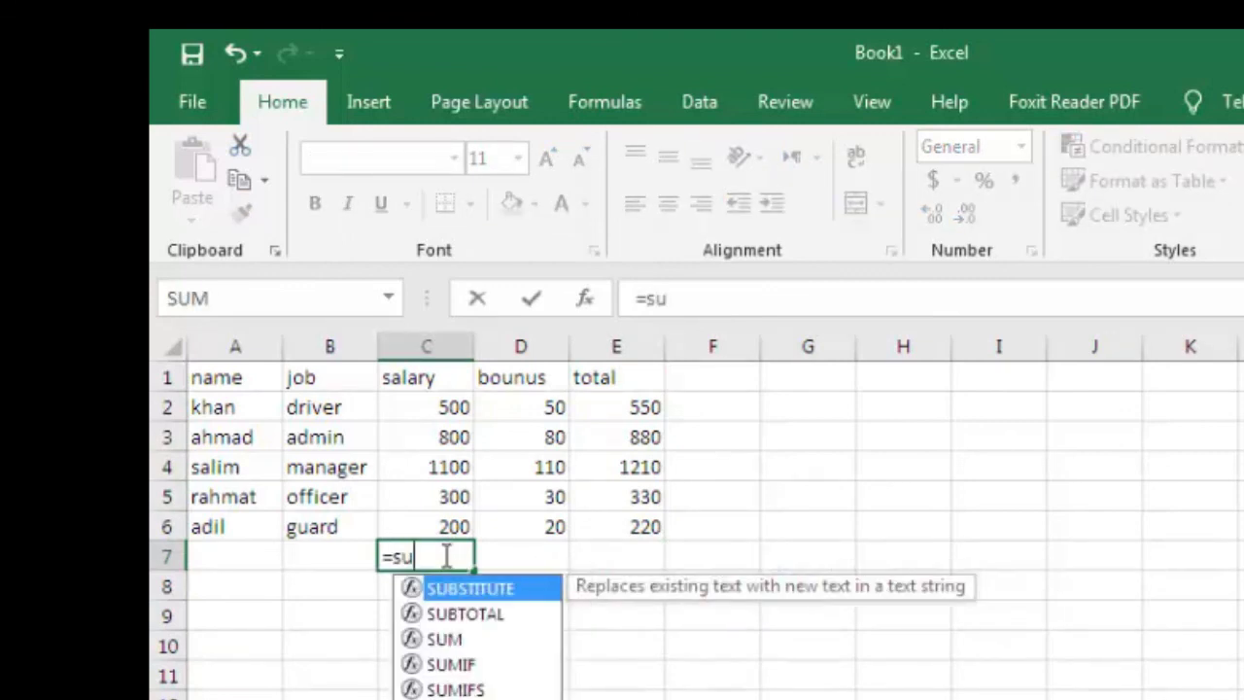
text(m()
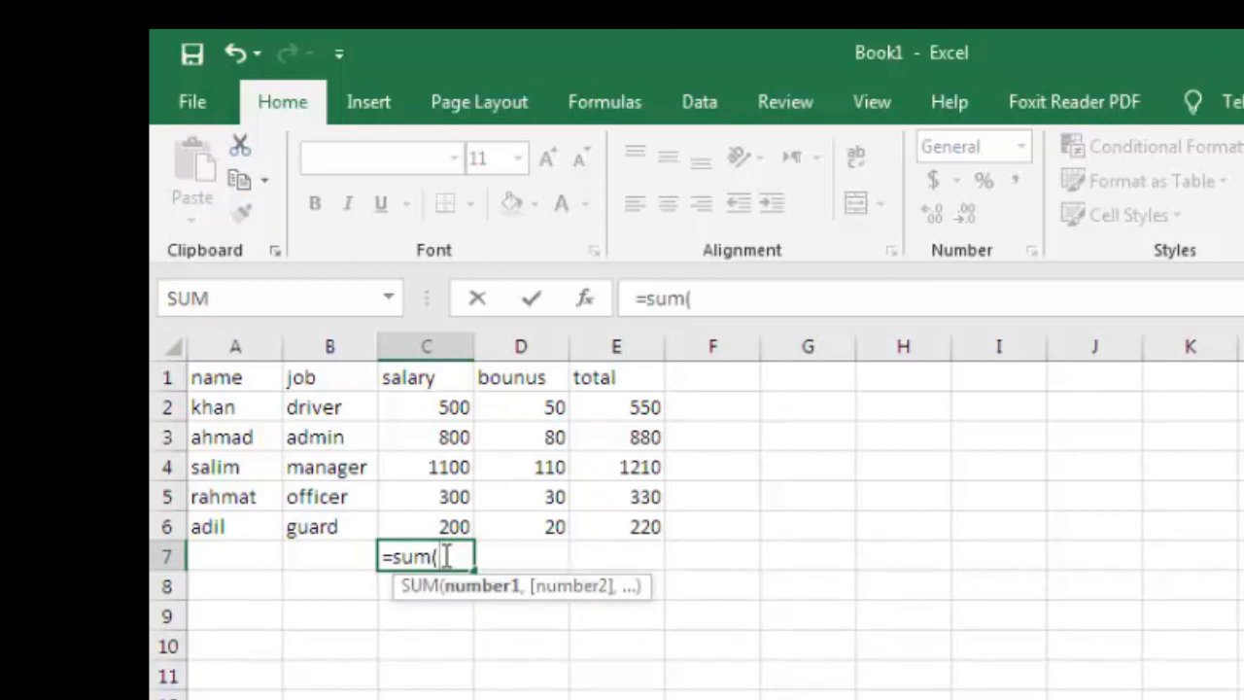
drag(434, 413, 437, 519)
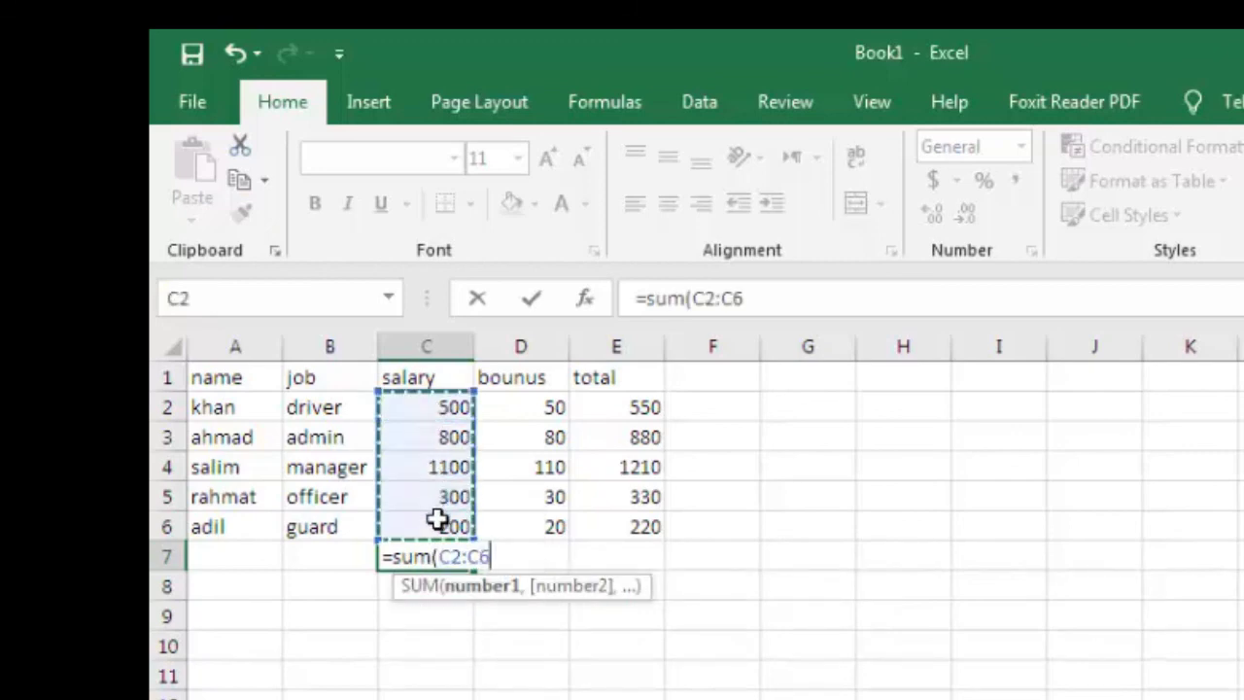
text())
key(Return)
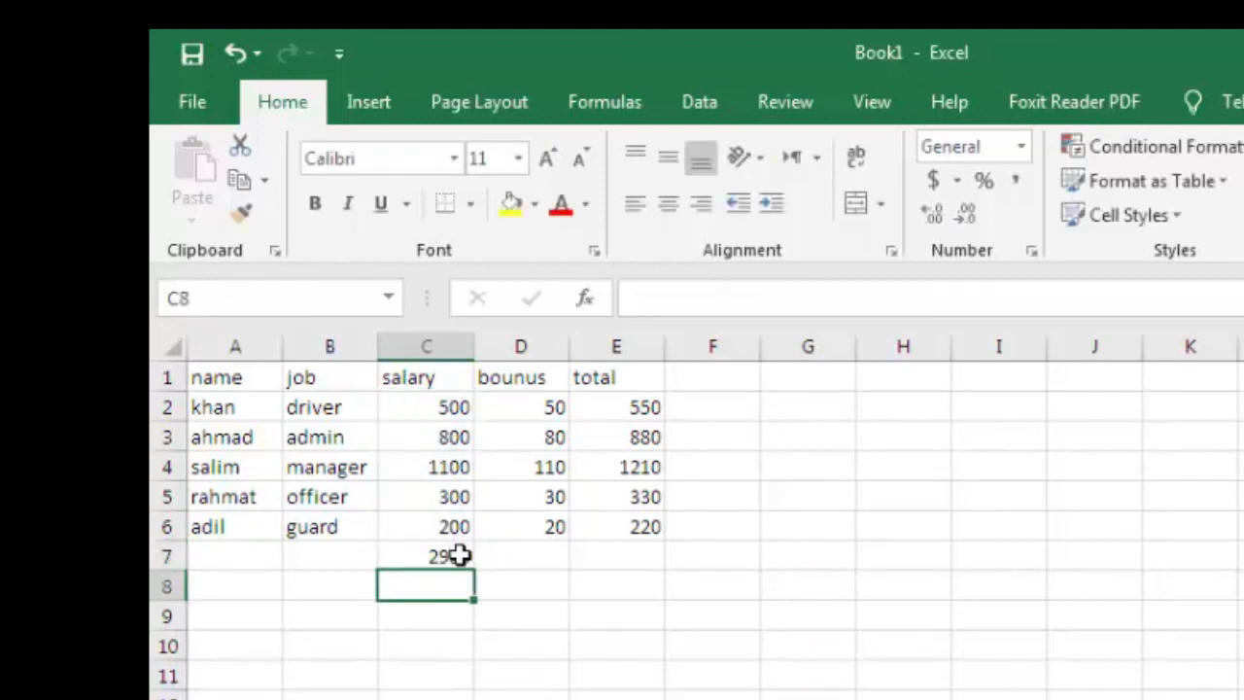
click(458, 554)
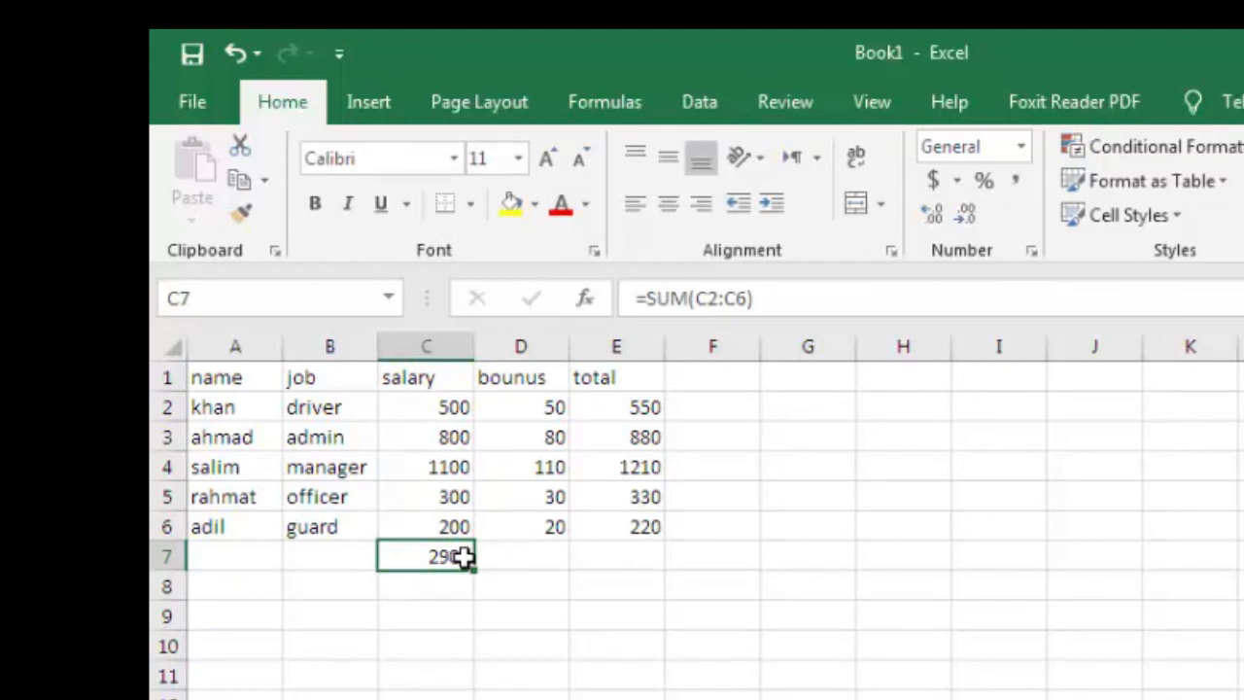
drag(475, 571, 627, 580)
click(594, 648)
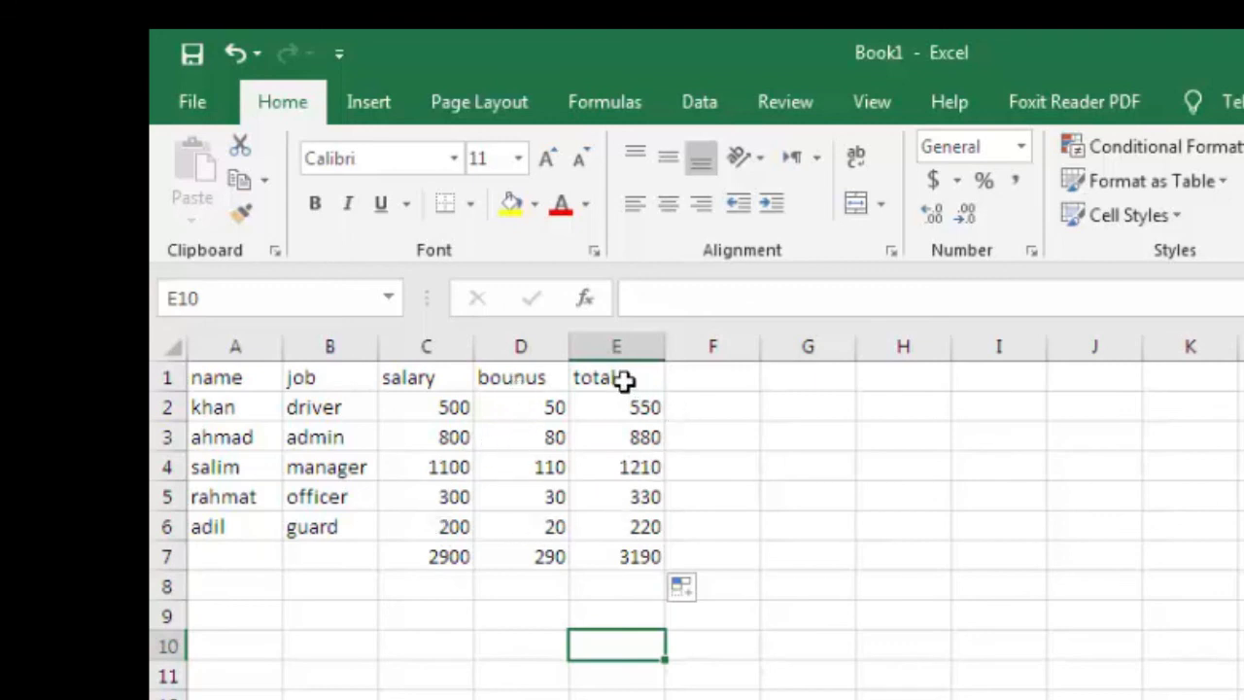
Format the grand total in E7 as bold with font size 12.
click(627, 556)
click(322, 209)
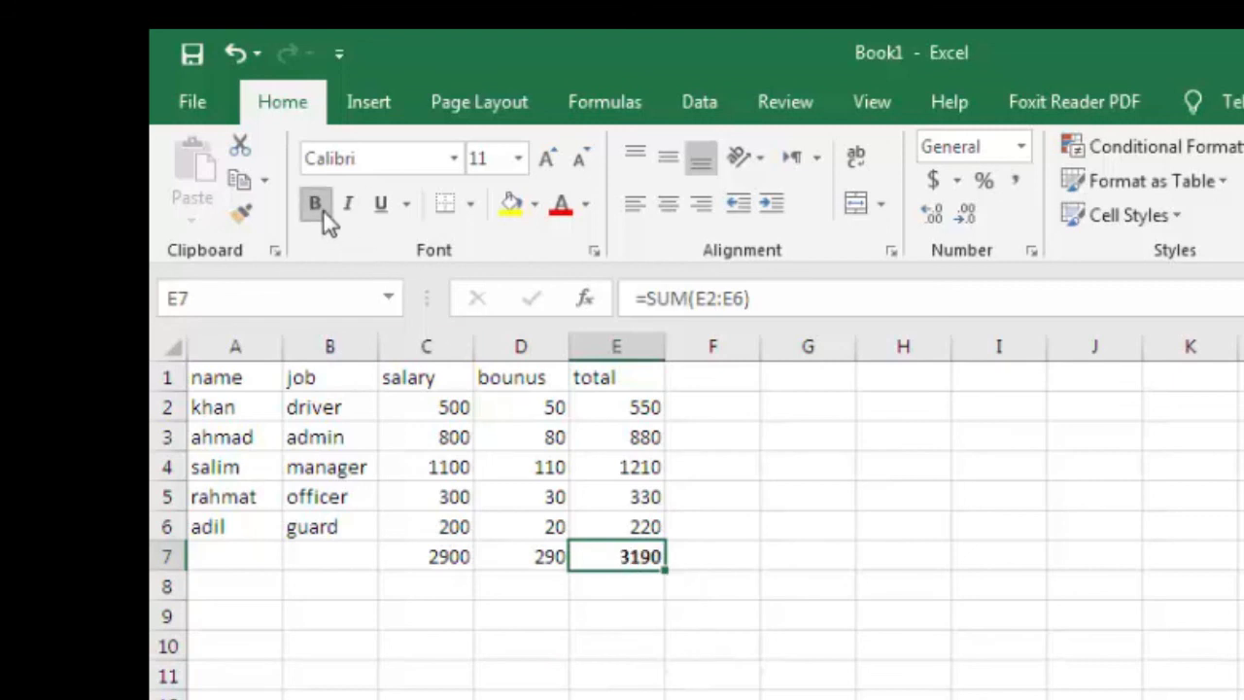
click(522, 165)
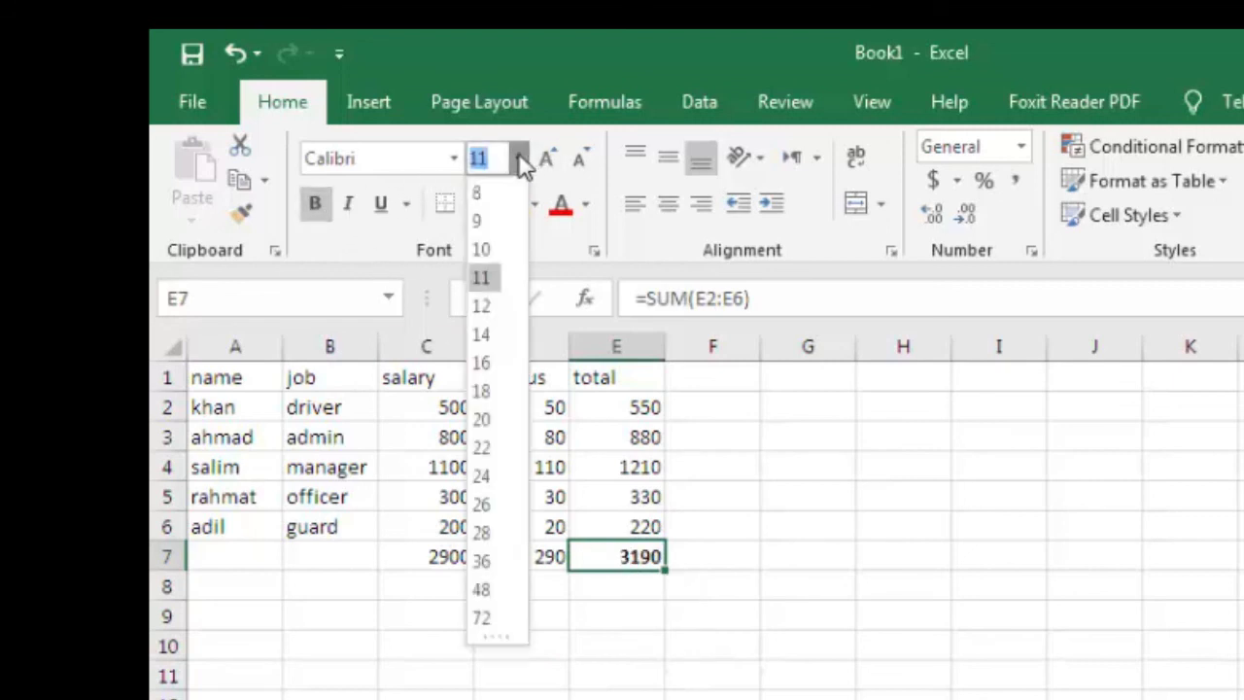
click(483, 307)
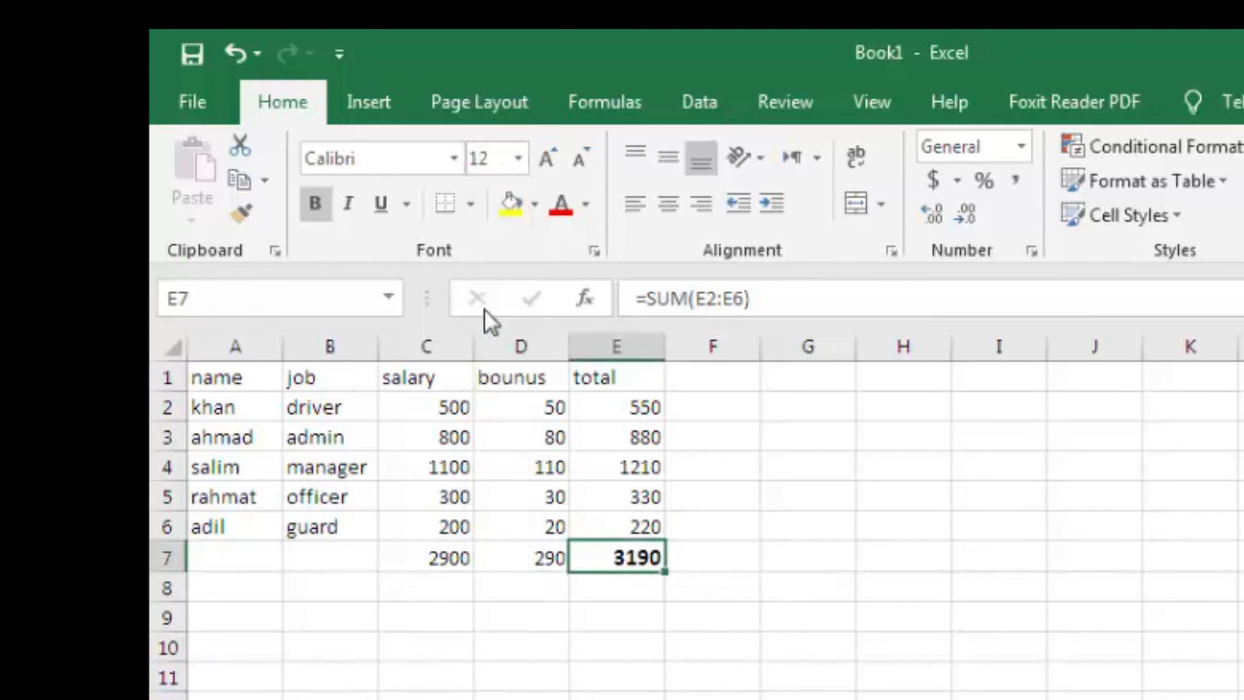
click(610, 617)
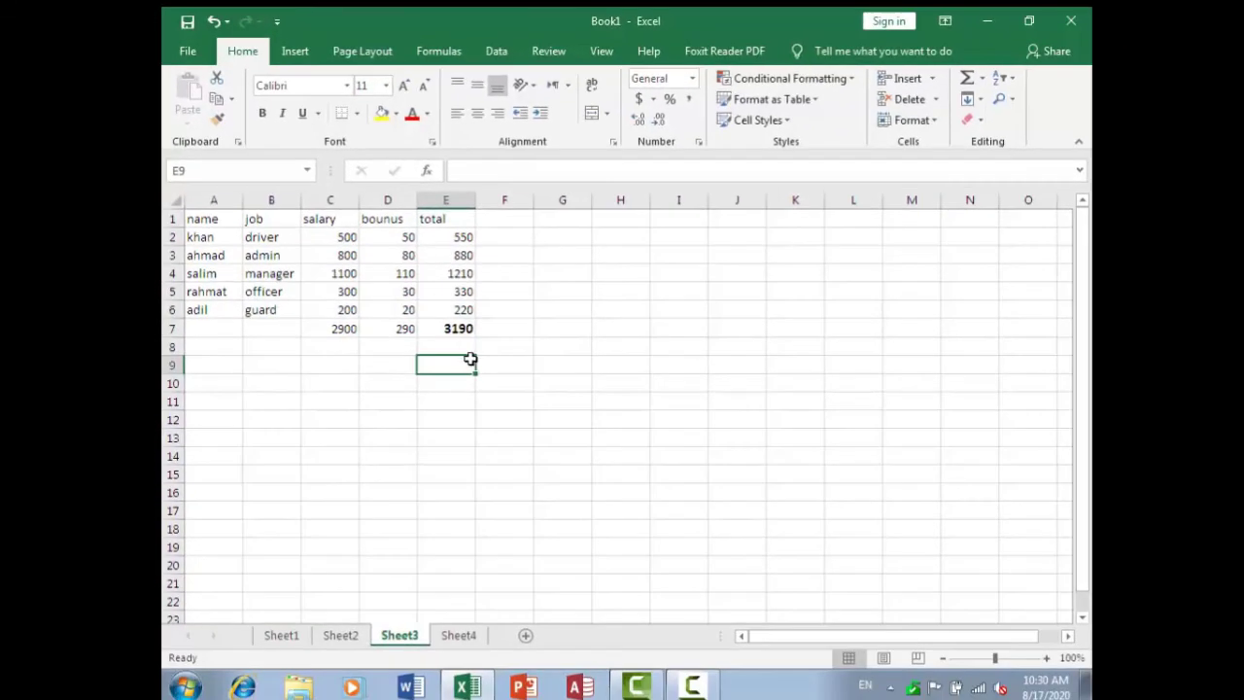
Apply all borders to the salary table cells A1 to E6.
click(743, 549)
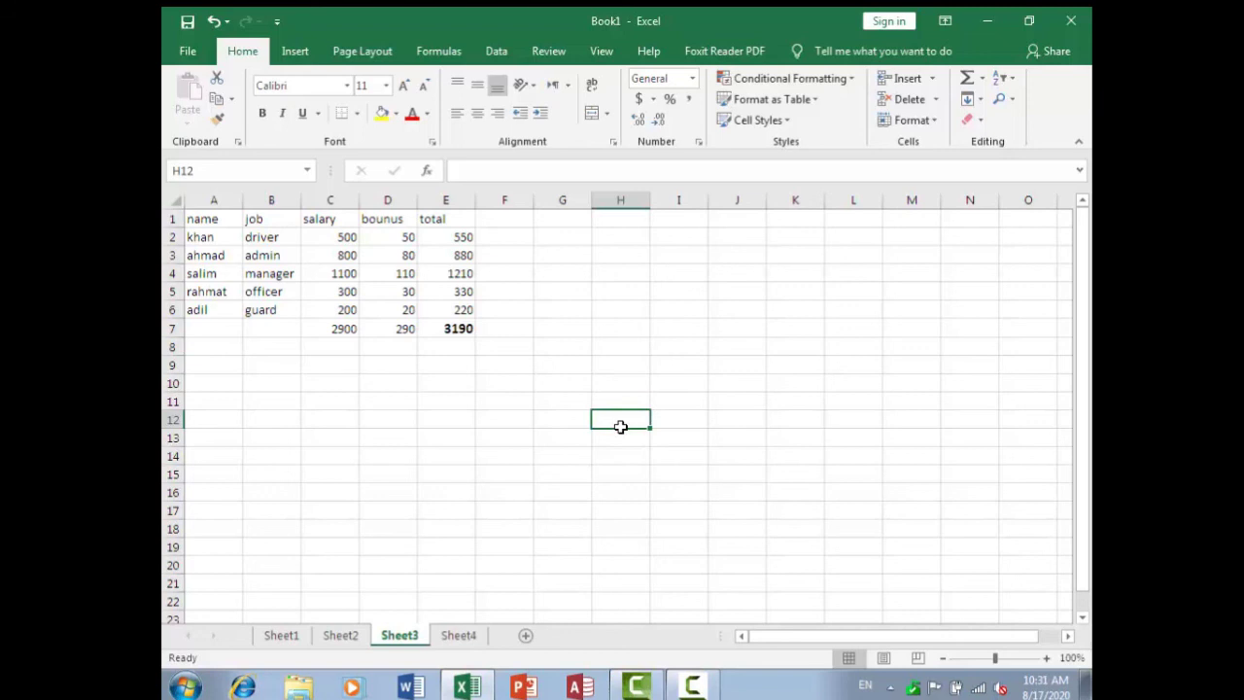
click(210, 220)
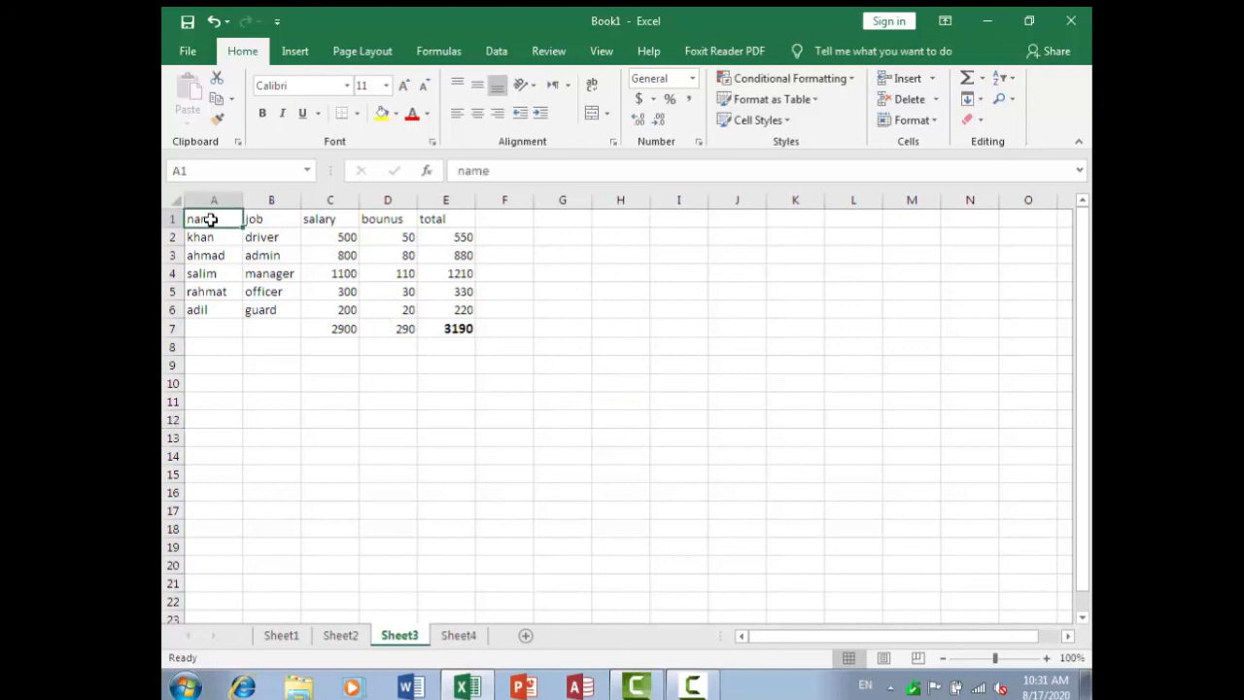
drag(211, 220, 408, 300)
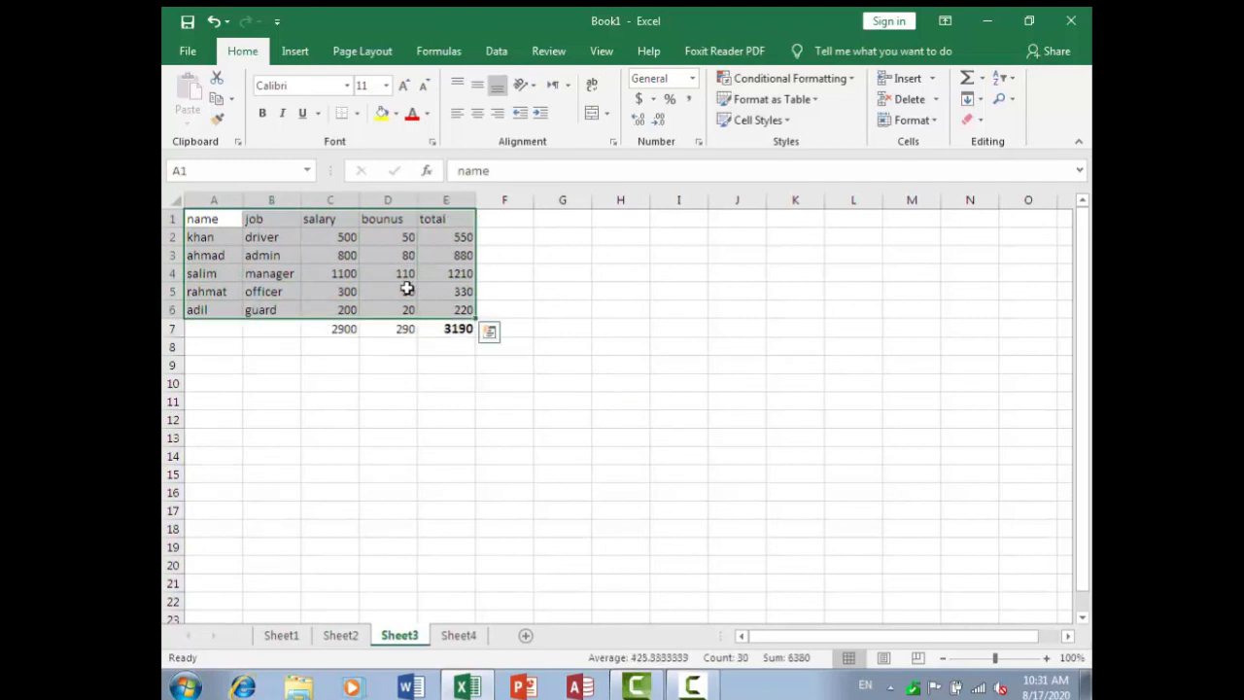
click(359, 114)
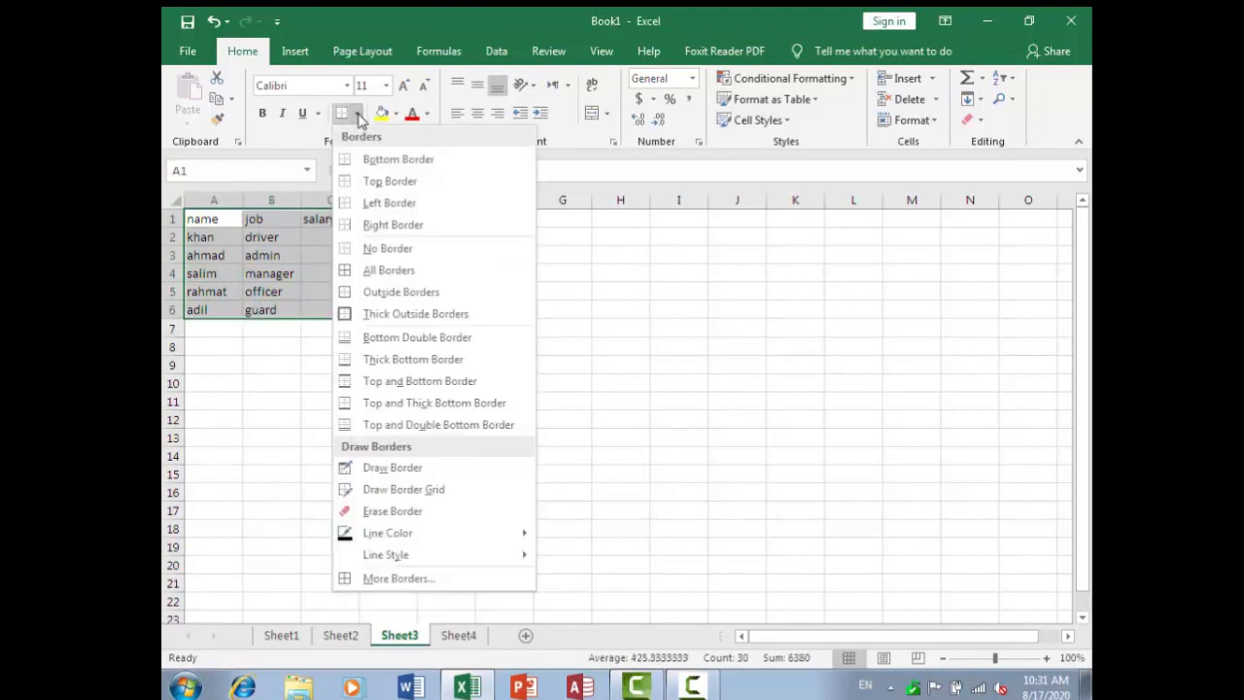
click(354, 273)
click(393, 365)
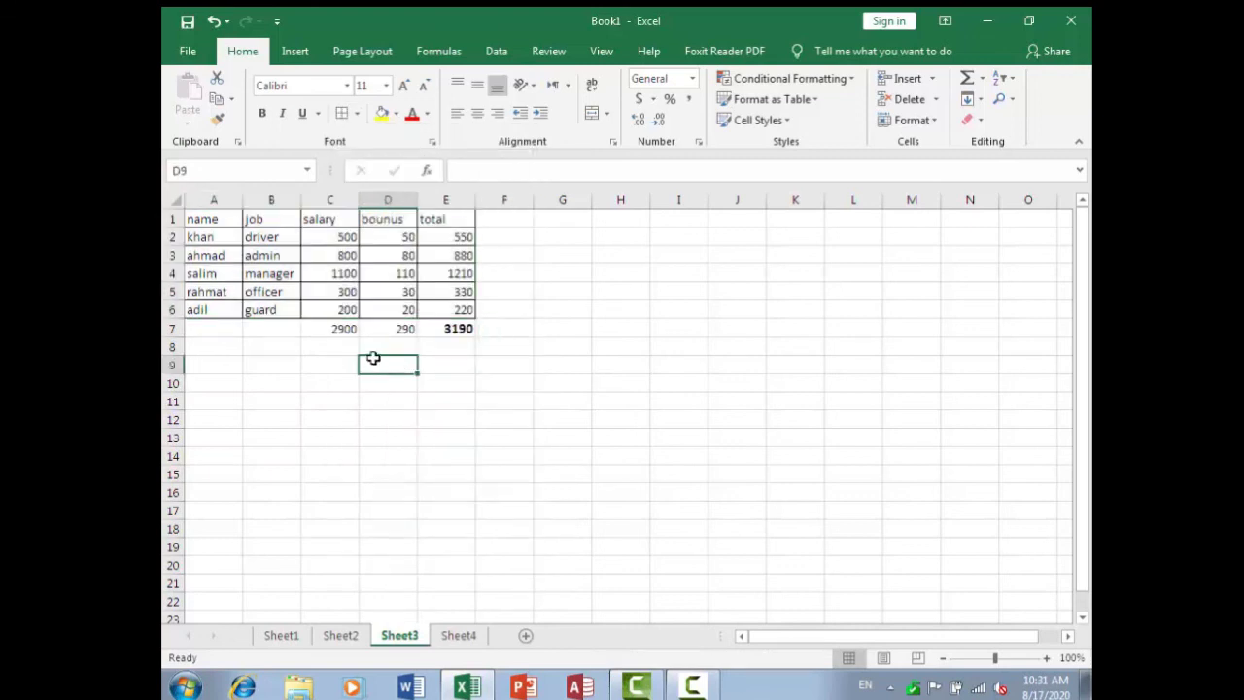
Add all borders to the column totals in C7 to E7.
drag(341, 331, 433, 331)
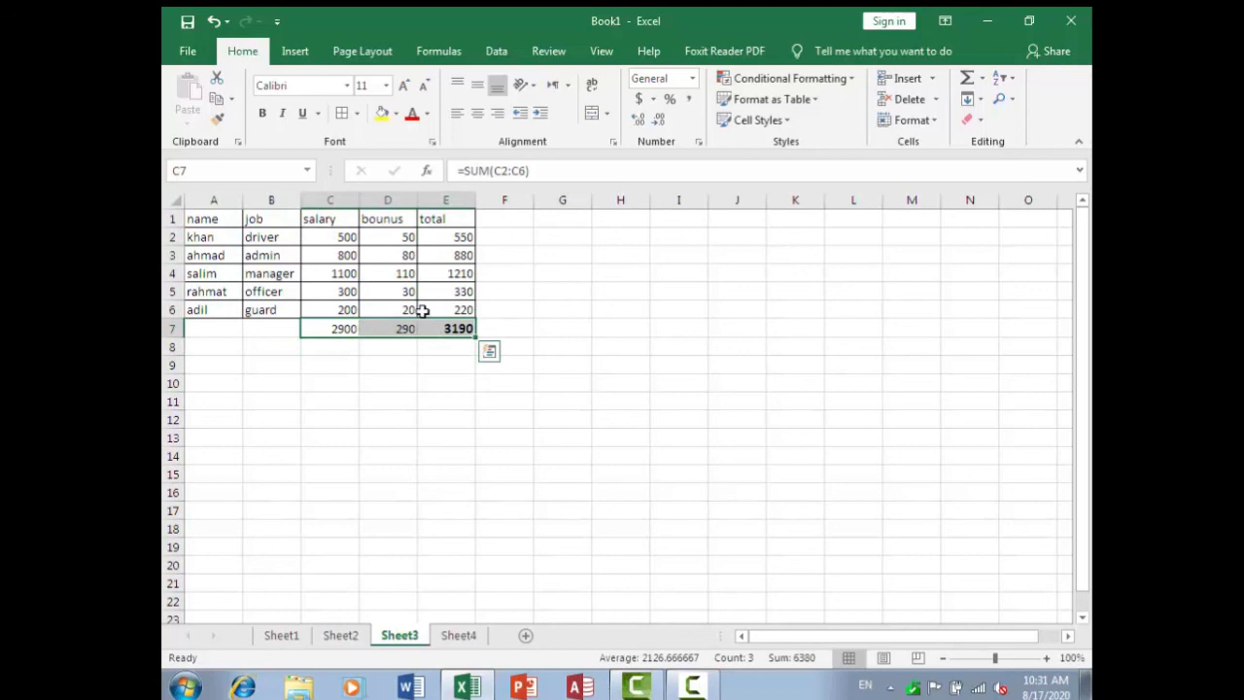
click(343, 115)
click(389, 350)
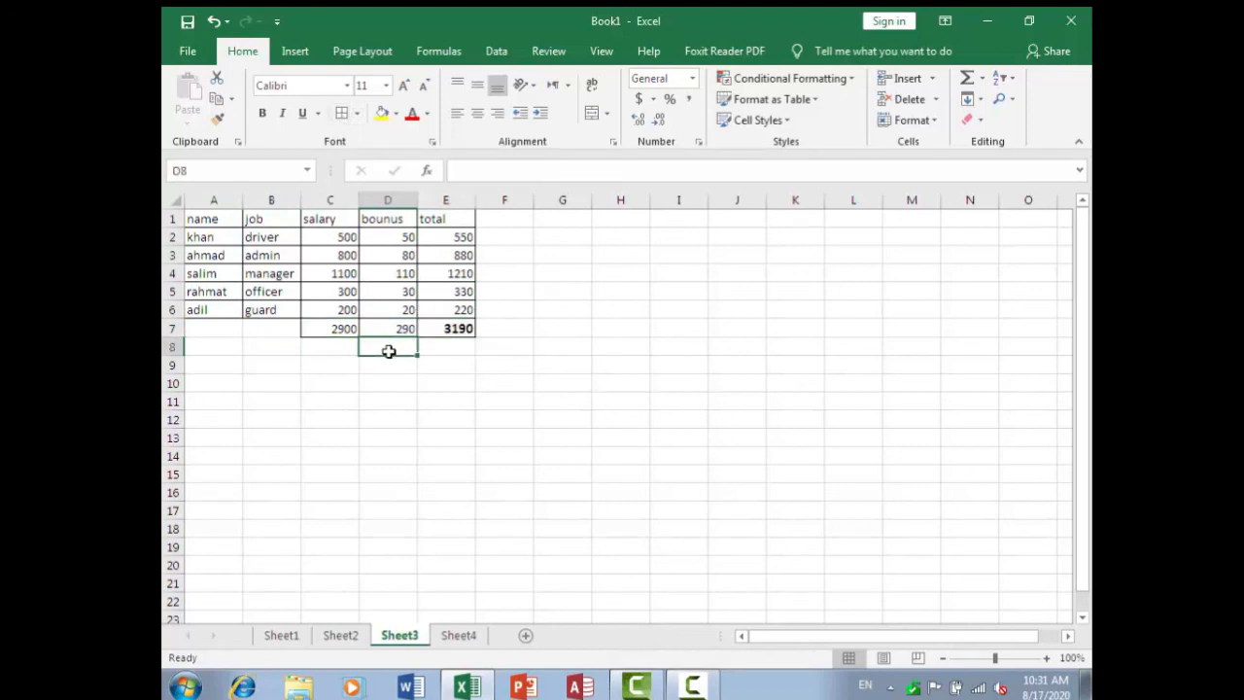
Fill the header row A1 to E1 with yellow and make its text bold.
click(207, 220)
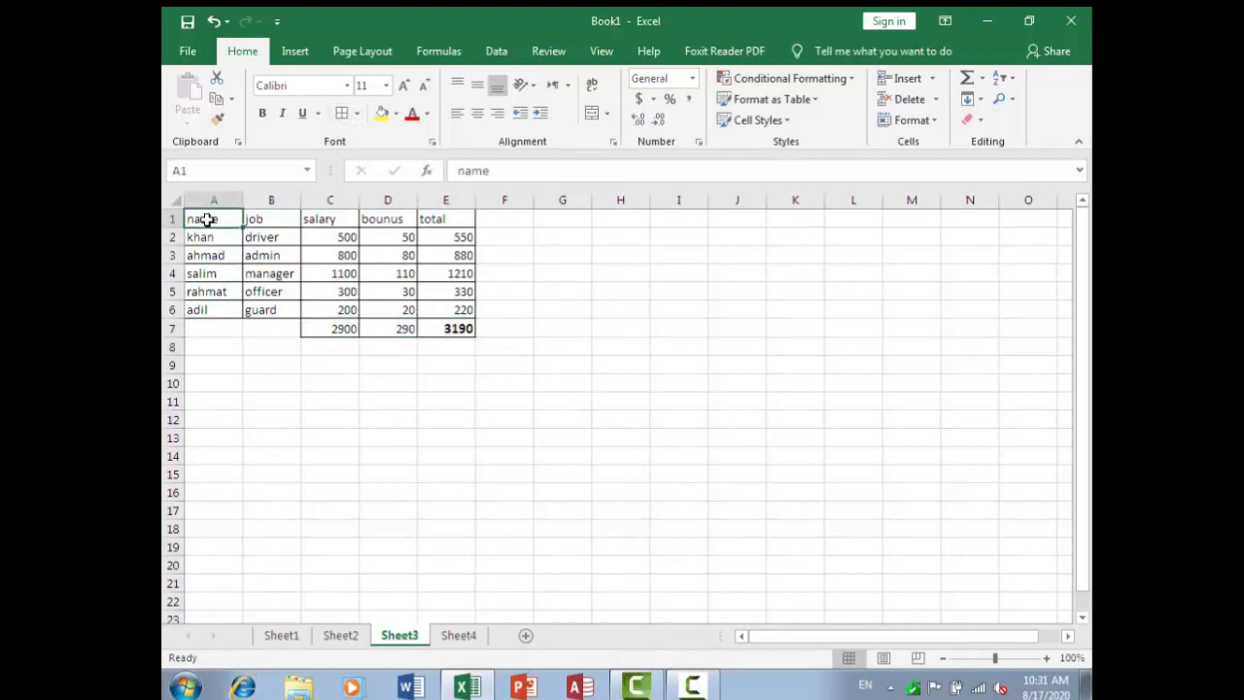
drag(207, 220, 453, 219)
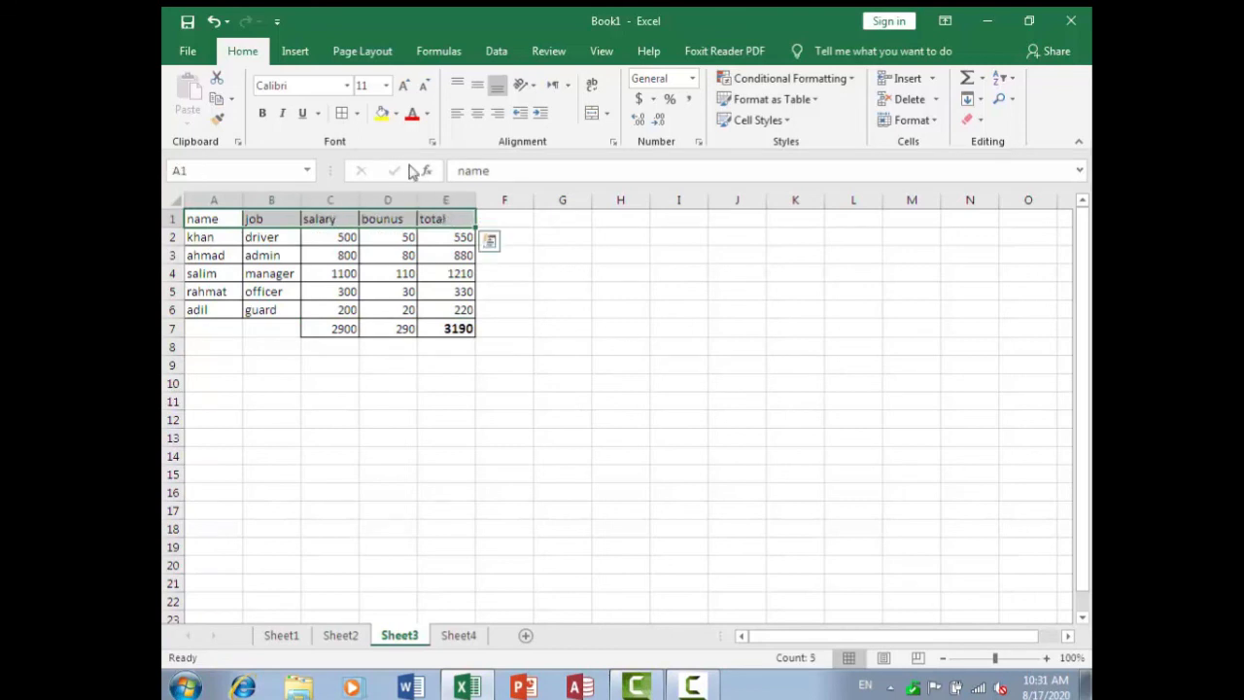
click(383, 113)
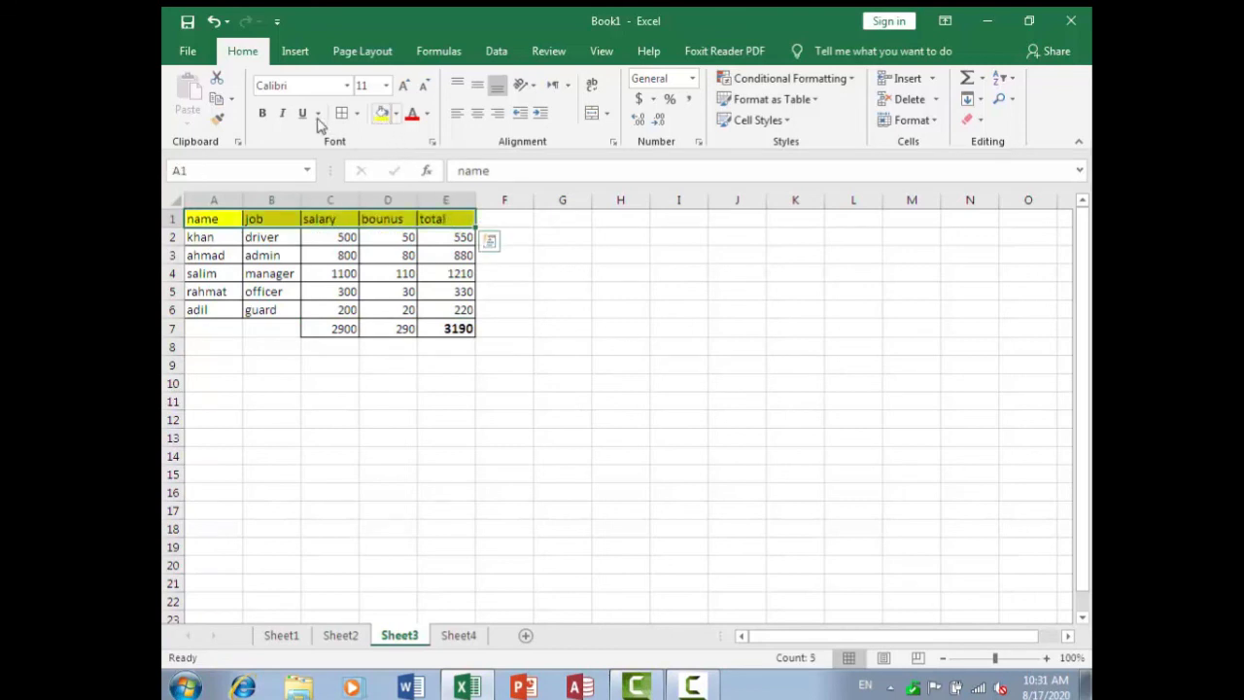
click(263, 117)
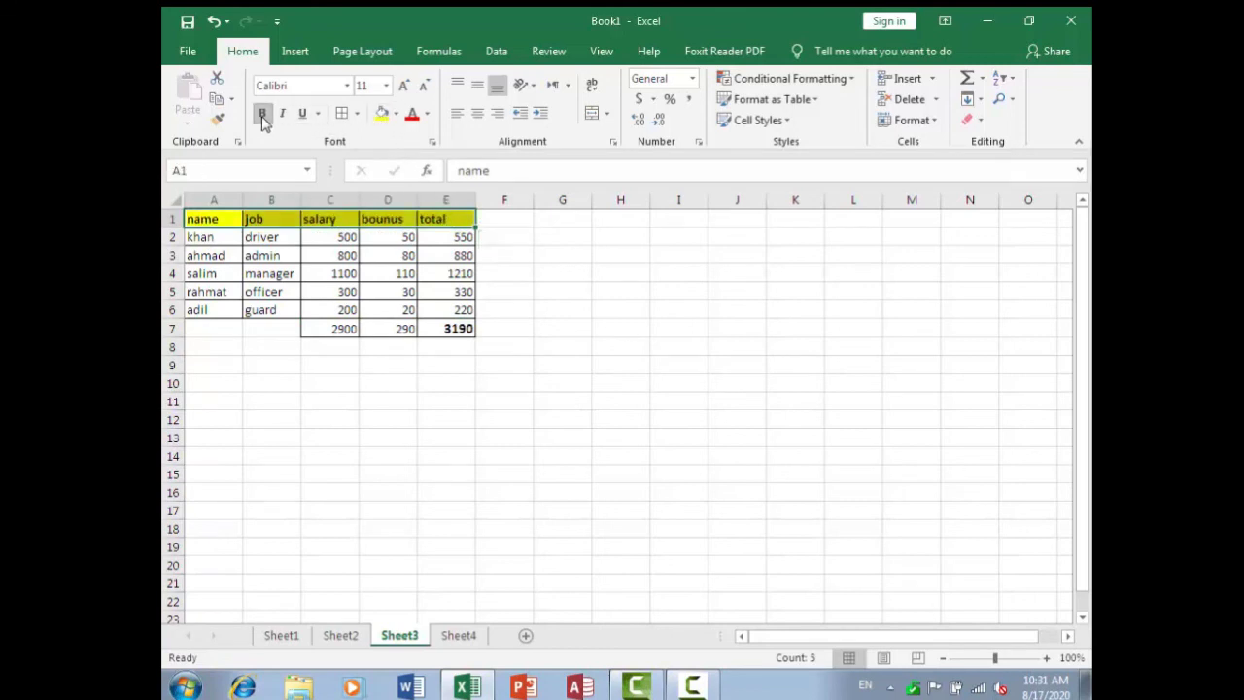
Fill the employee data cells A2 to E6 with the blue theme color.
drag(208, 242, 437, 309)
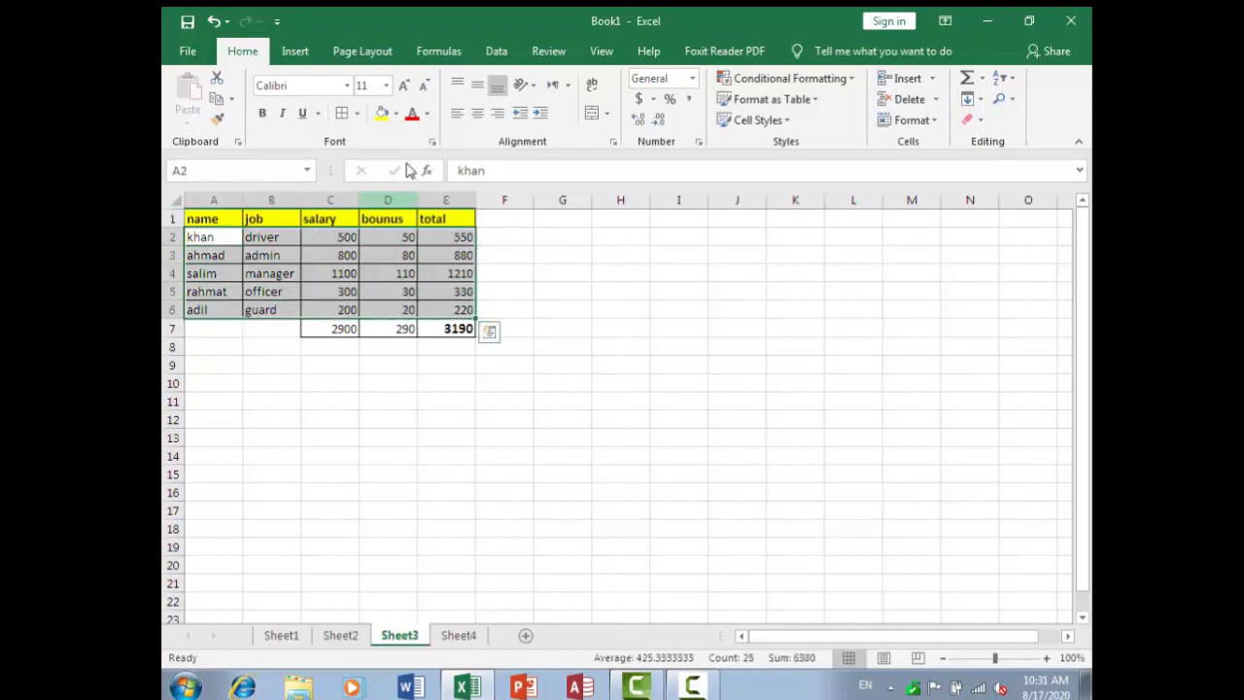
click(395, 114)
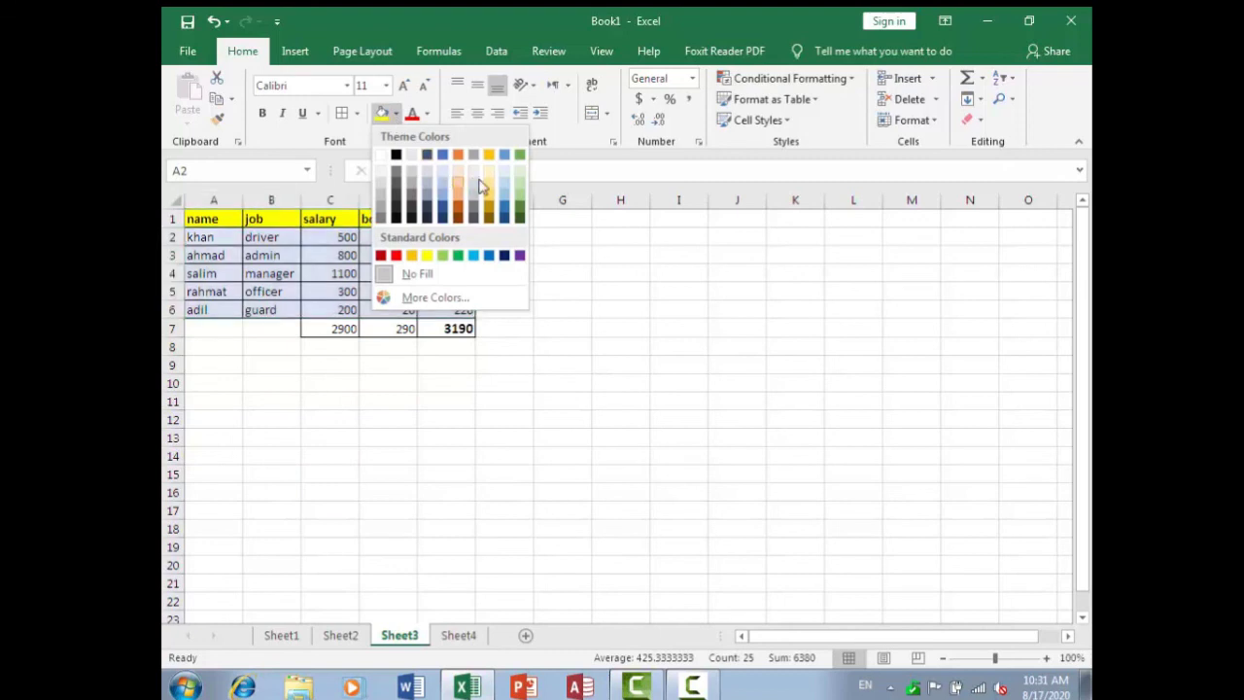
click(505, 158)
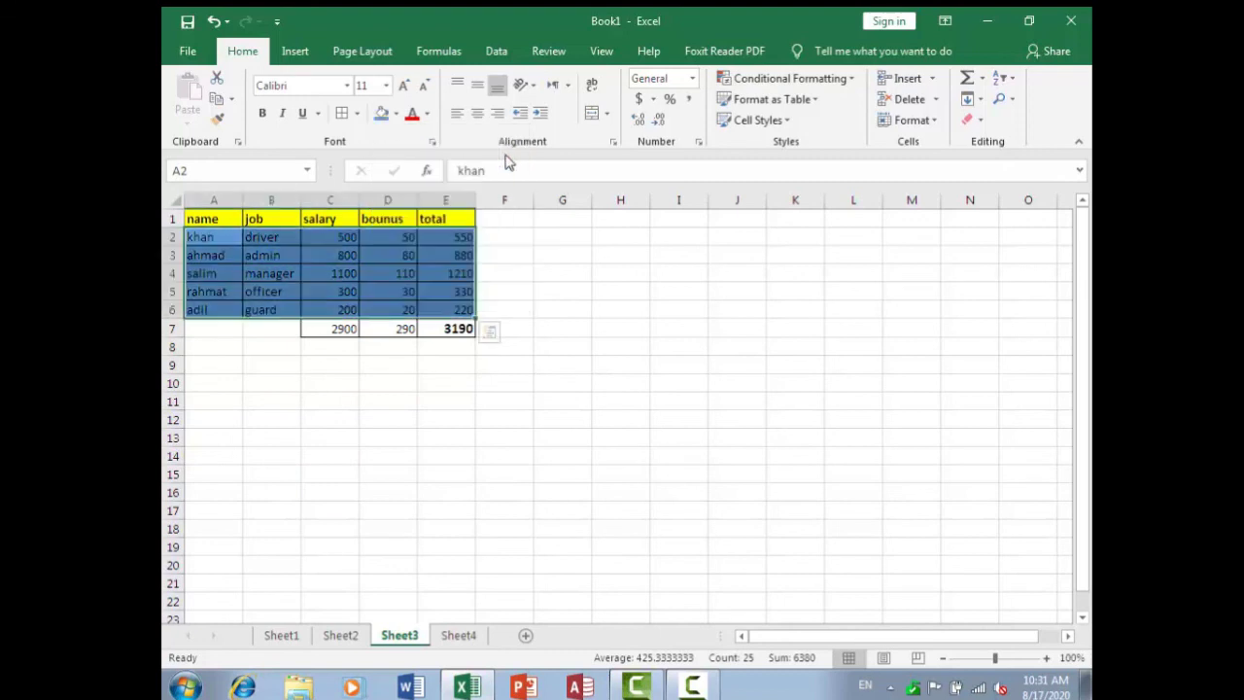
click(338, 378)
Fill the column totals in C7 to E7 with standard green.
drag(330, 332, 447, 329)
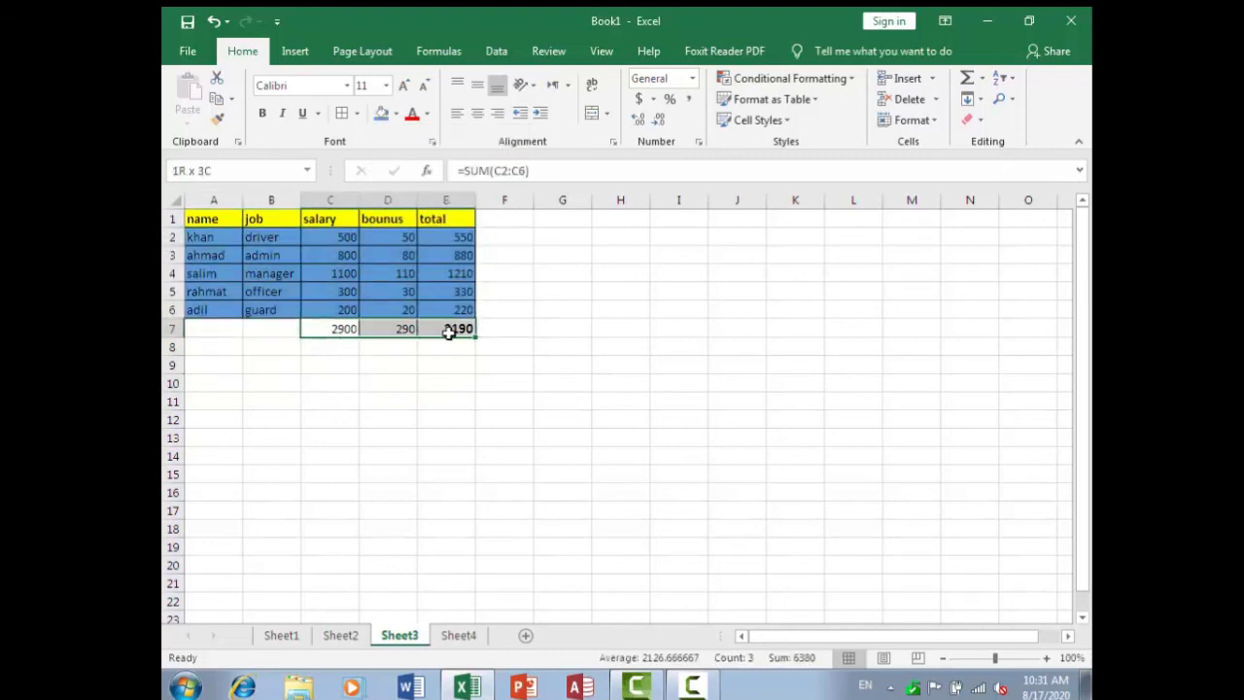
click(396, 113)
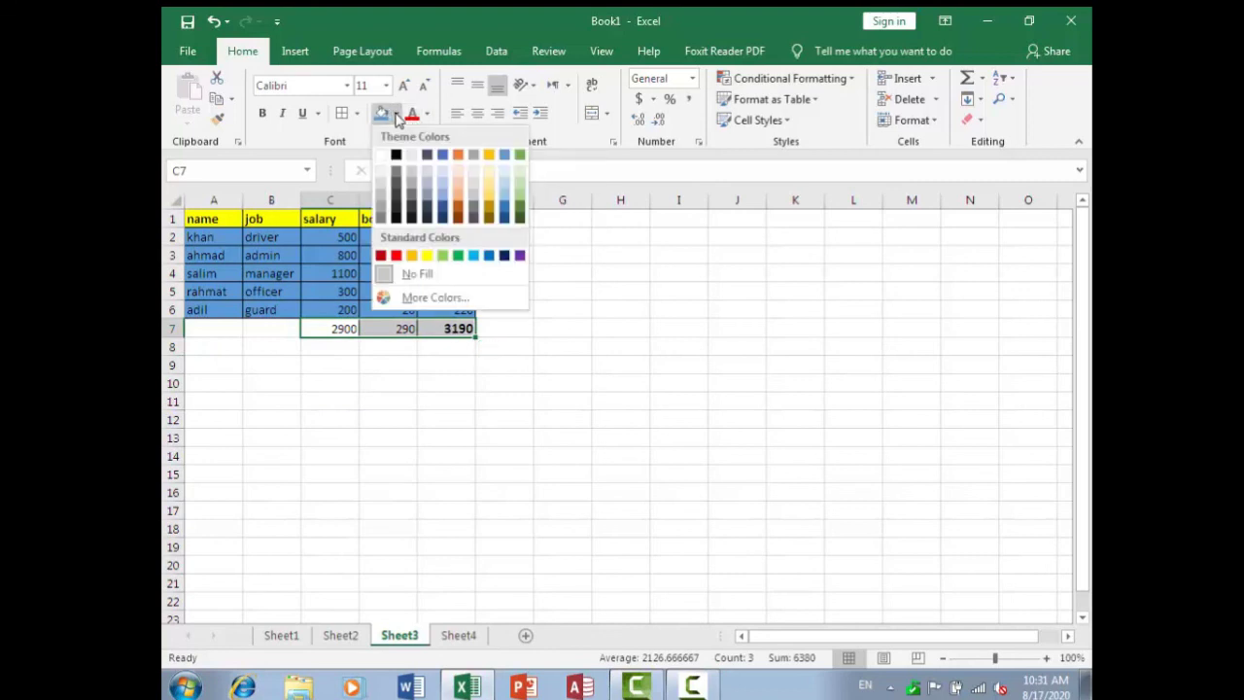
click(458, 255)
click(461, 398)
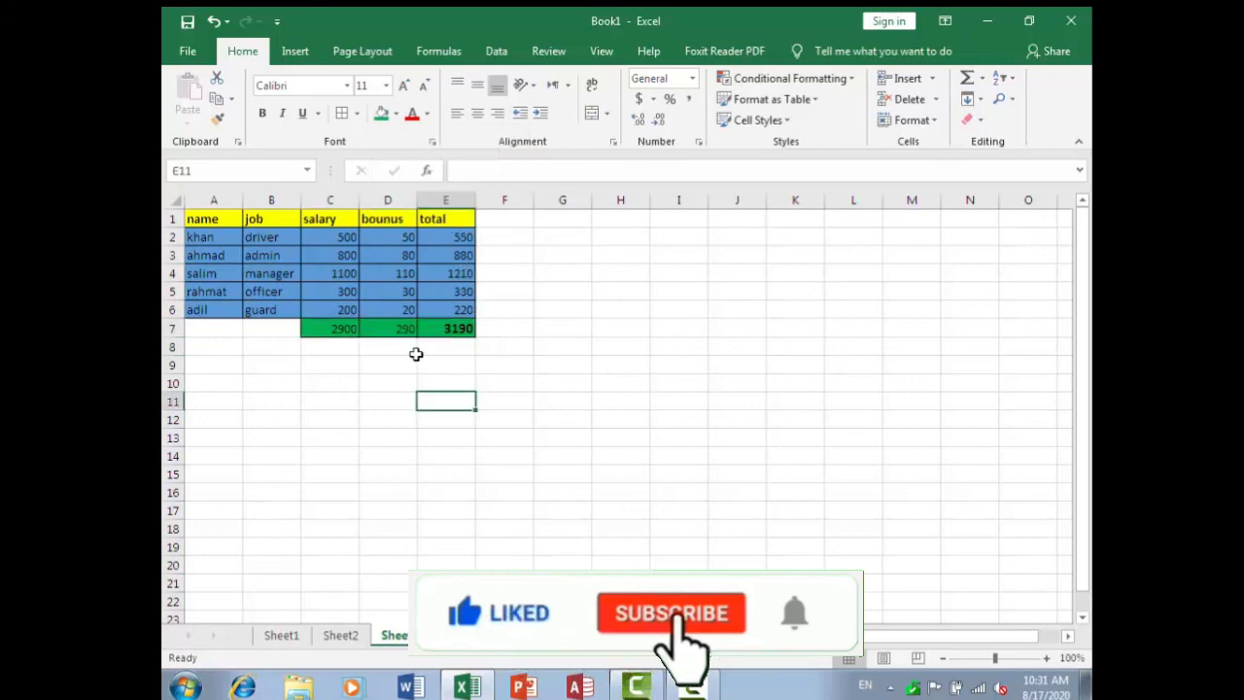